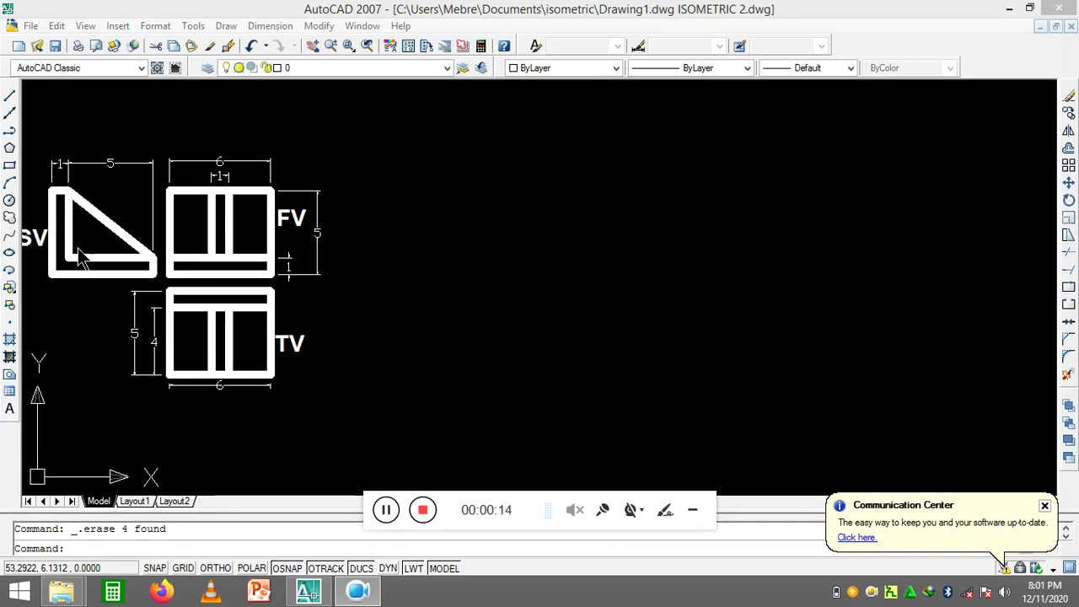
Draw a long horizontal base line beside the three orthographic views, with Ortho on
scroll(121, 276, "down", 5)
scroll(126, 270, "down", 2)
scroll(128, 261, "up", 8)
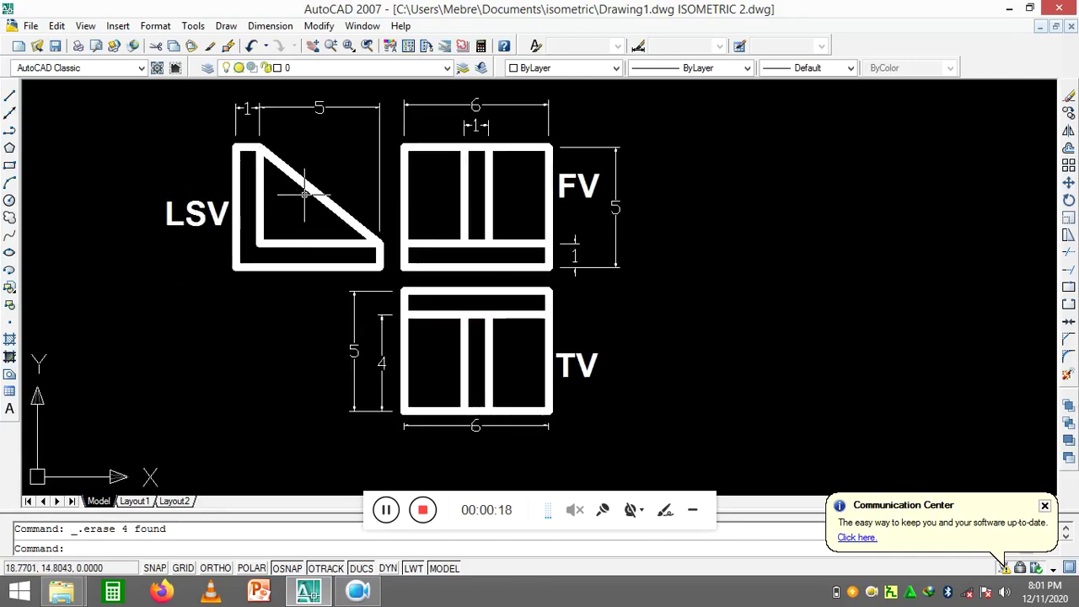
scroll(581, 229, "down", 2)
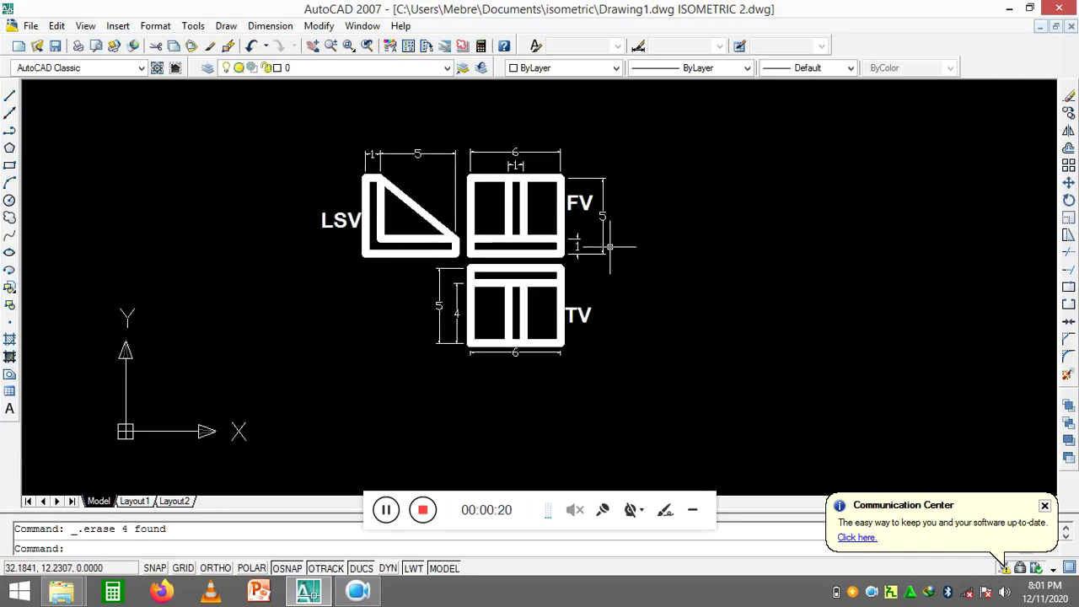
scroll(897, 239, "up", 2)
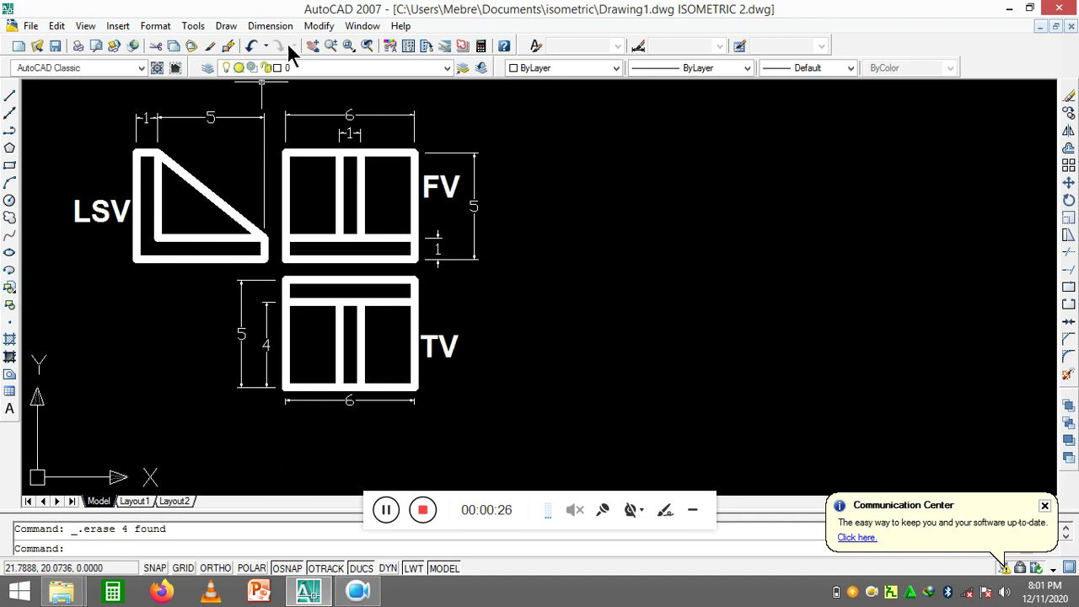
left_click(226, 25)
mouse_move(252, 43)
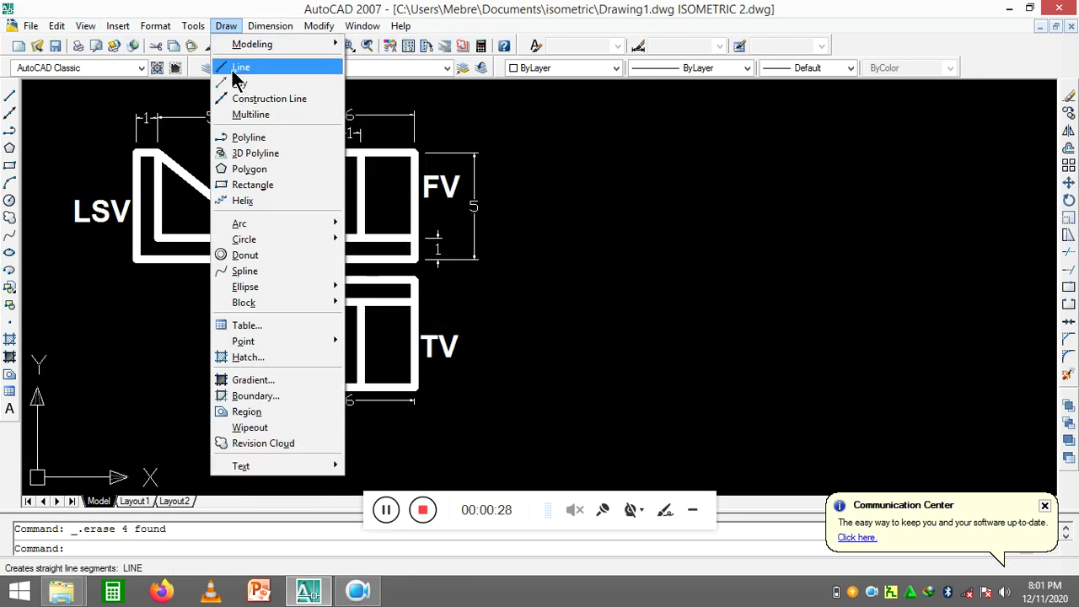
left_click(240, 66)
left_click(639, 401)
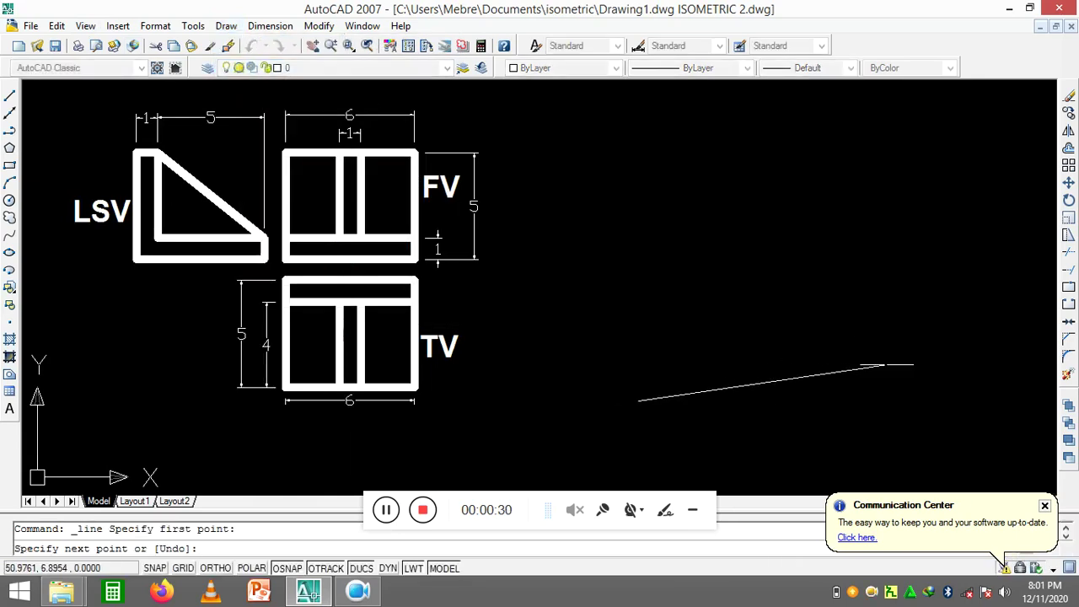
left_click(227, 569)
left_click(983, 400)
right_click(937, 280)
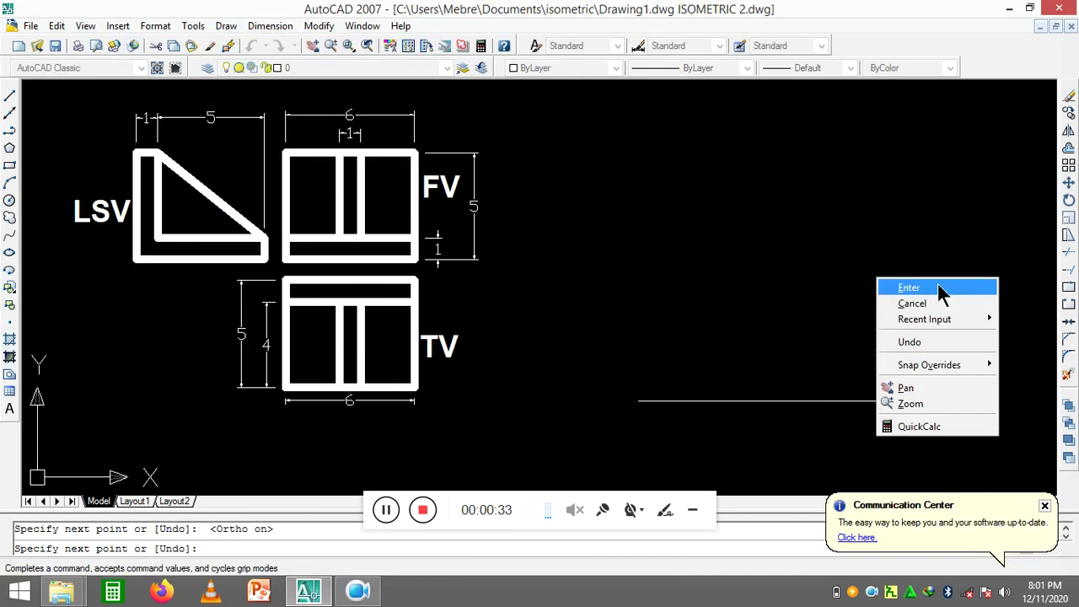
left_click(939, 288)
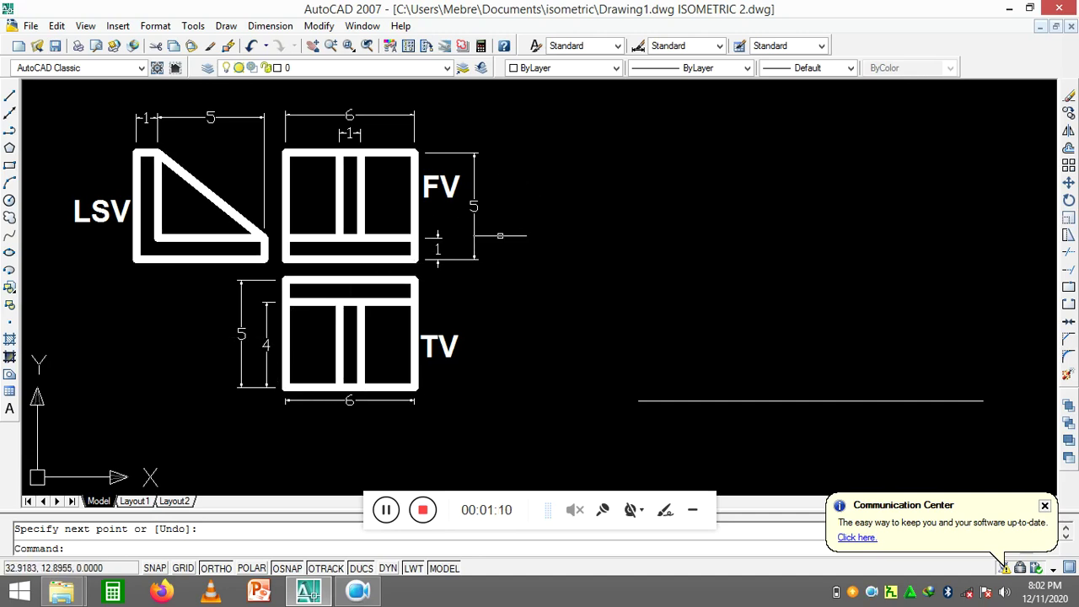
With Ortho off, draw a 6-unit line at 30° (@6<30) from a point on the base line
left_click(236, 27)
left_click(248, 64)
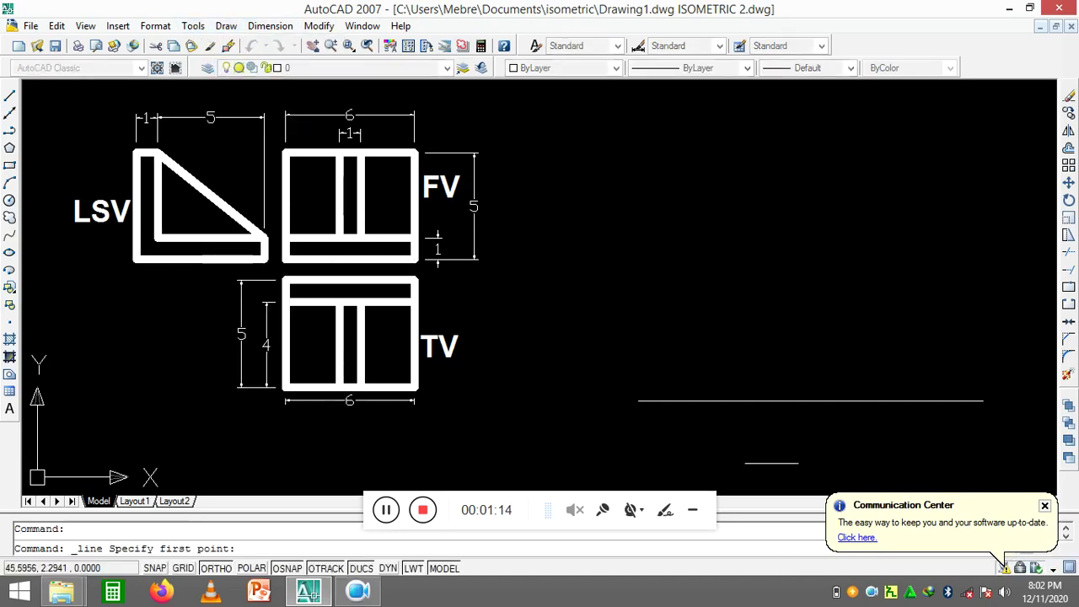
left_click(810, 401)
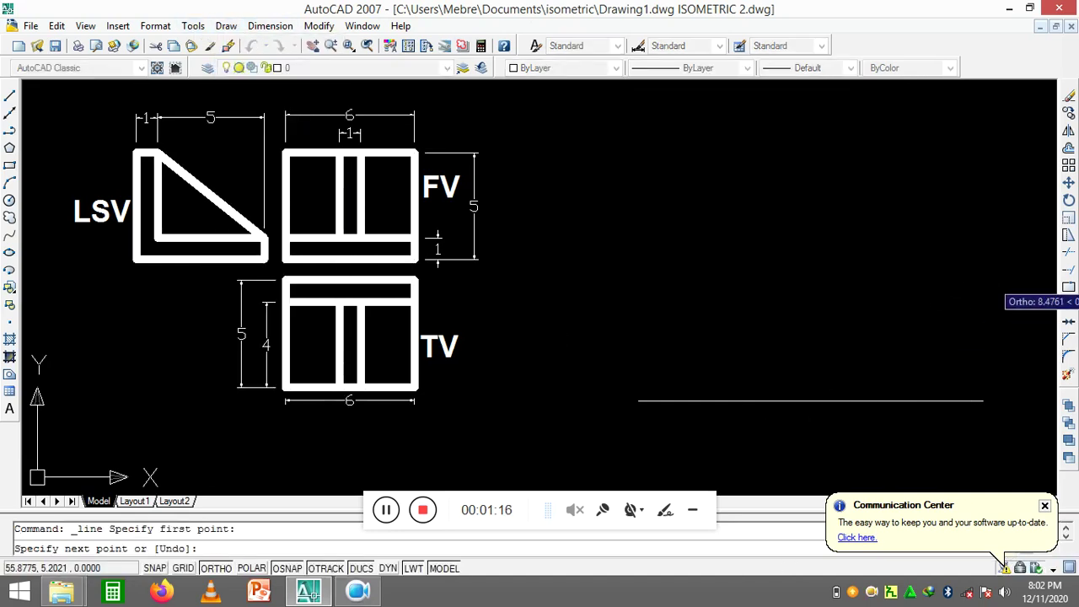
left_click(218, 568)
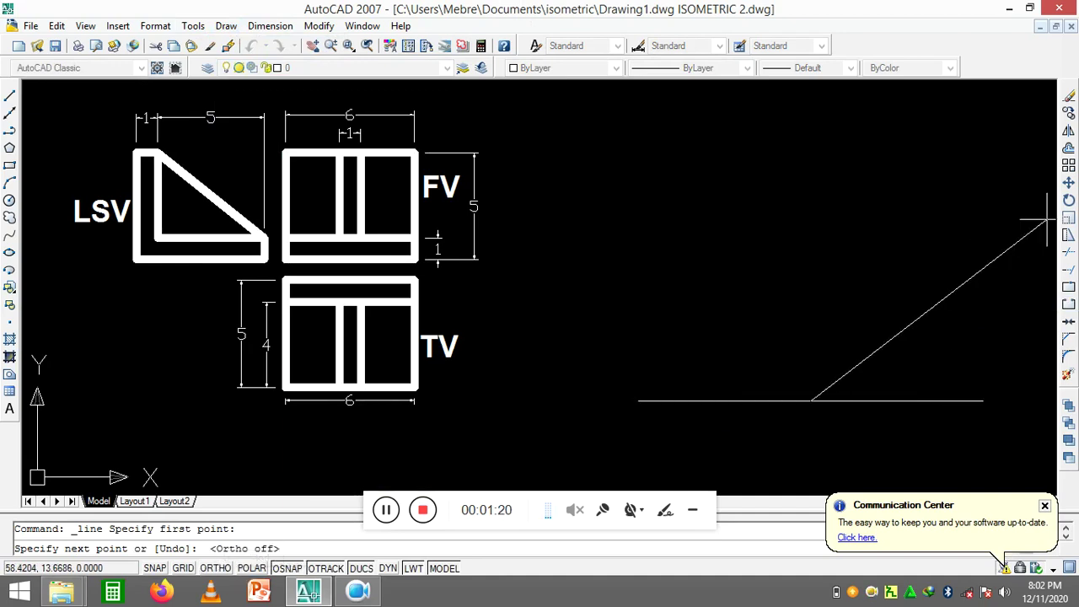
type("@")
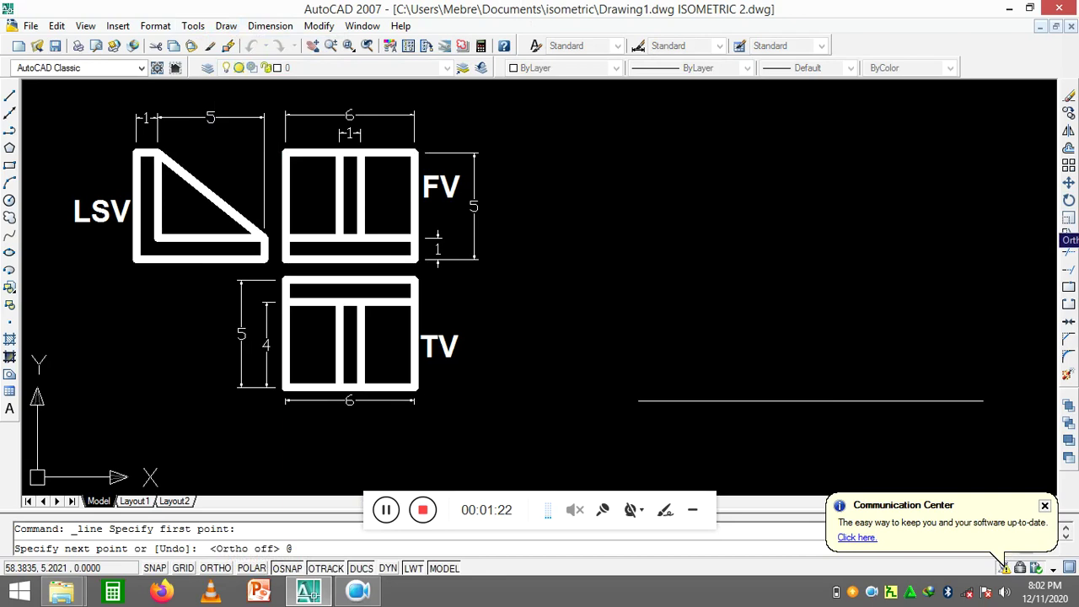
type("5")
key("BackSpace")
type("6")
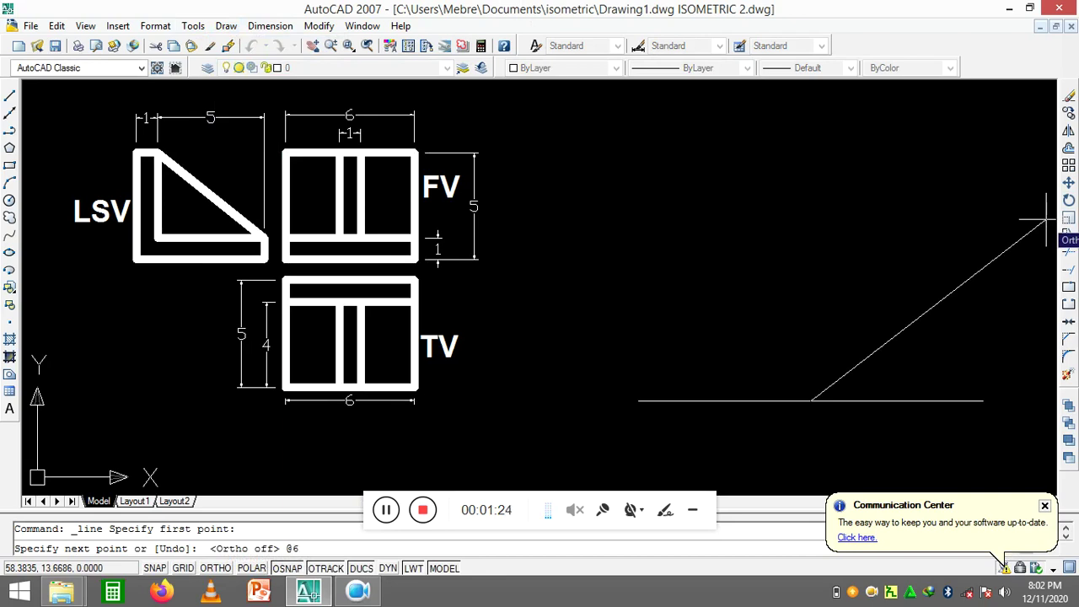
type("<30")
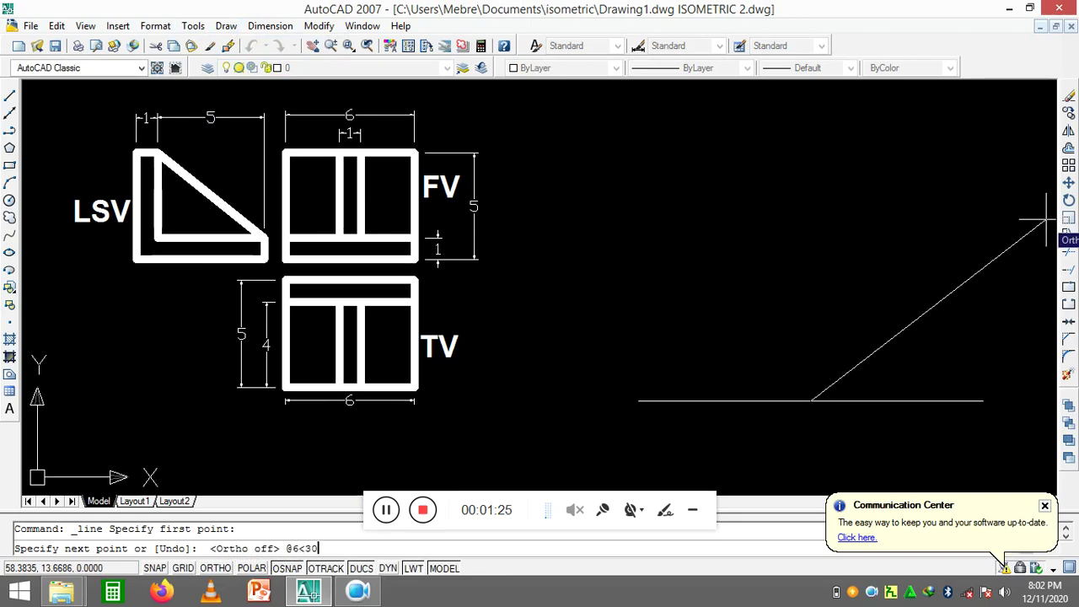
key("Return")
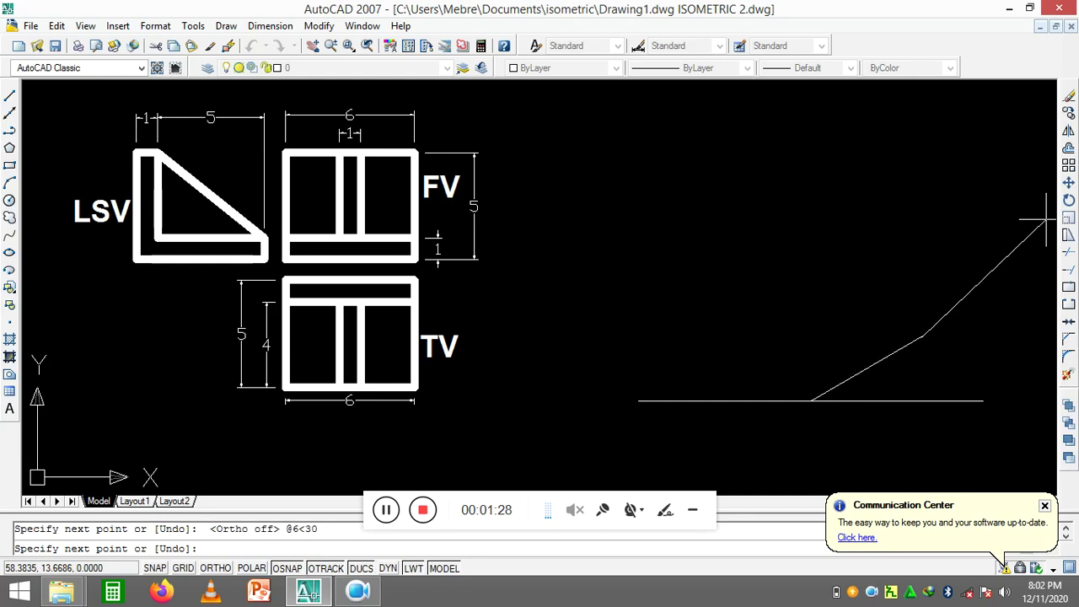
right_click(904, 239)
left_click(953, 247)
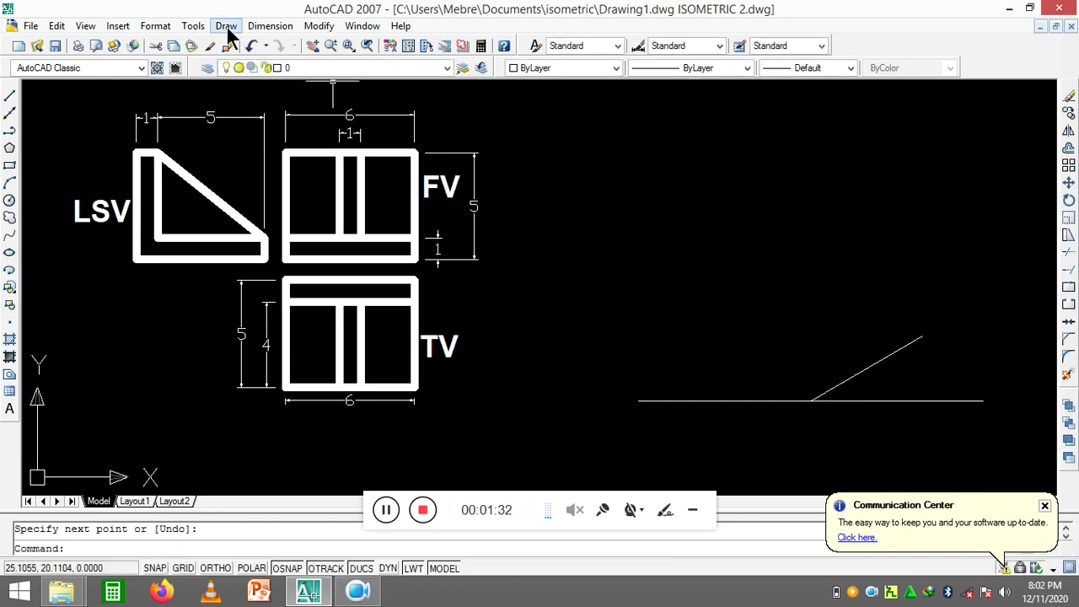
Mirror the 30° line about a vertical axis through its lower end, keeping the original
left_click(921, 378)
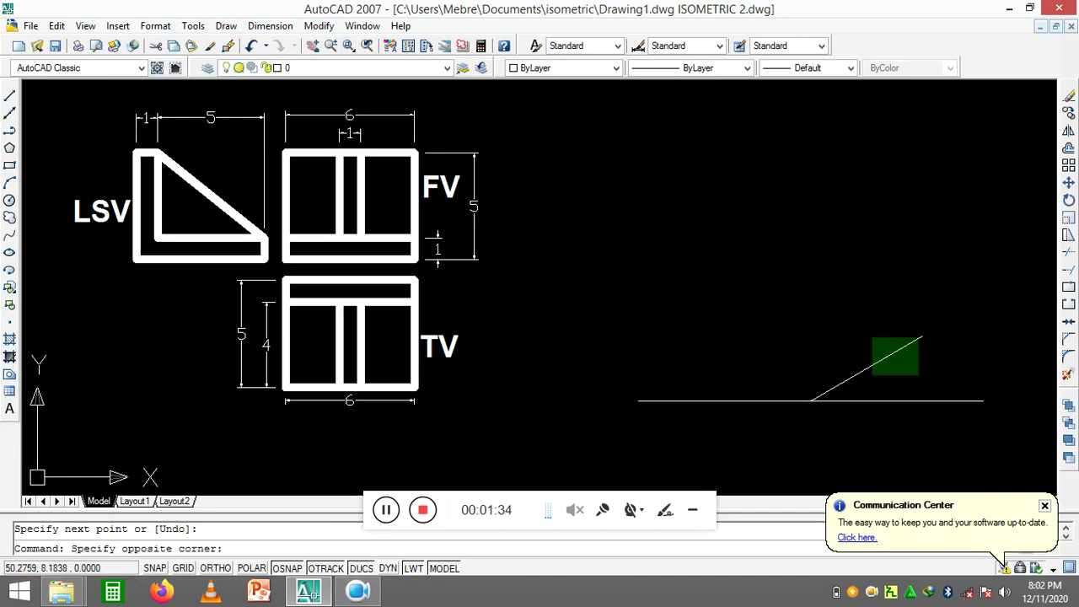
left_click(590, 133)
left_click(294, 30)
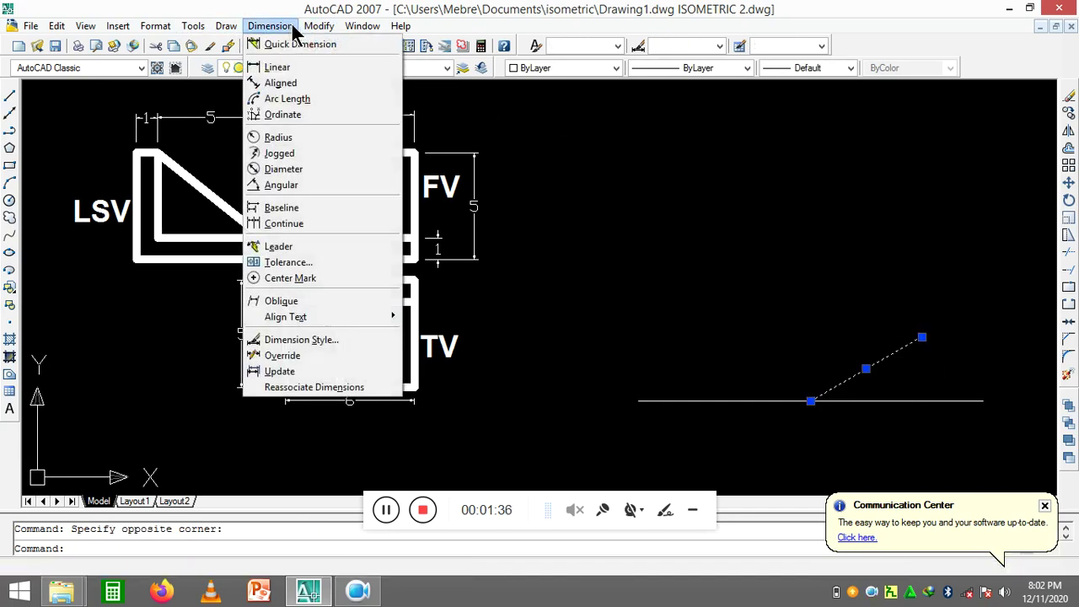
mouse_move(319, 26)
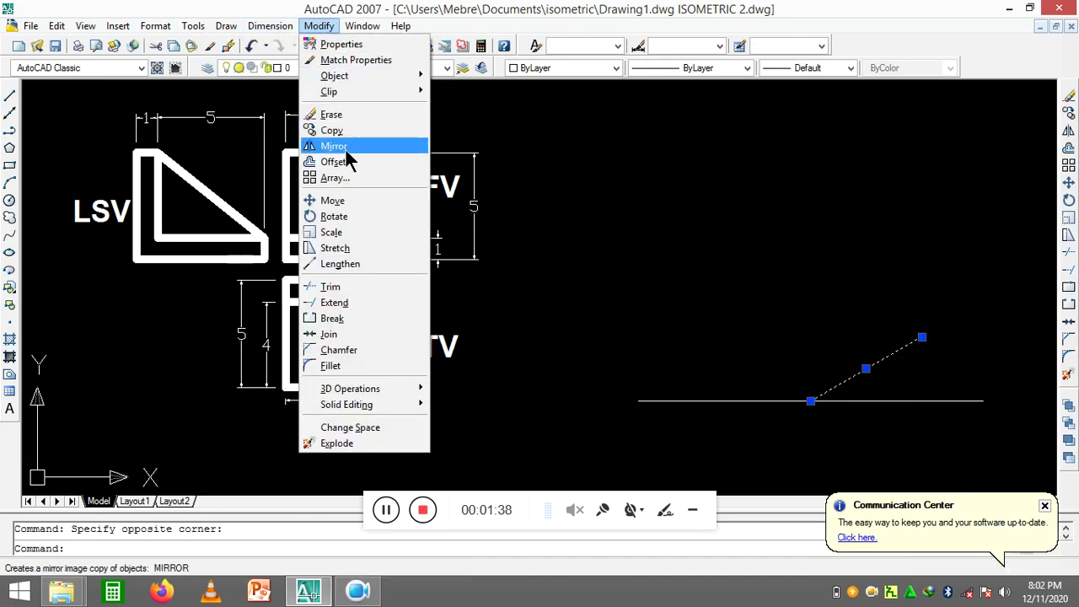
left_click(345, 150)
left_click(810, 400)
left_click(810, 375)
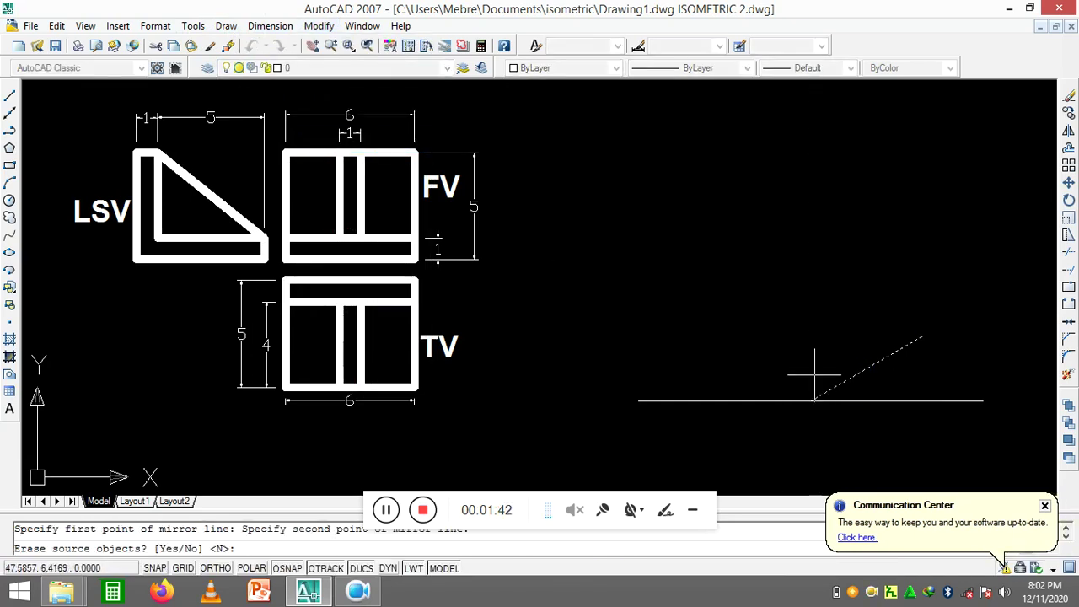
right_click(803, 369)
left_click(818, 375)
right_click(798, 282)
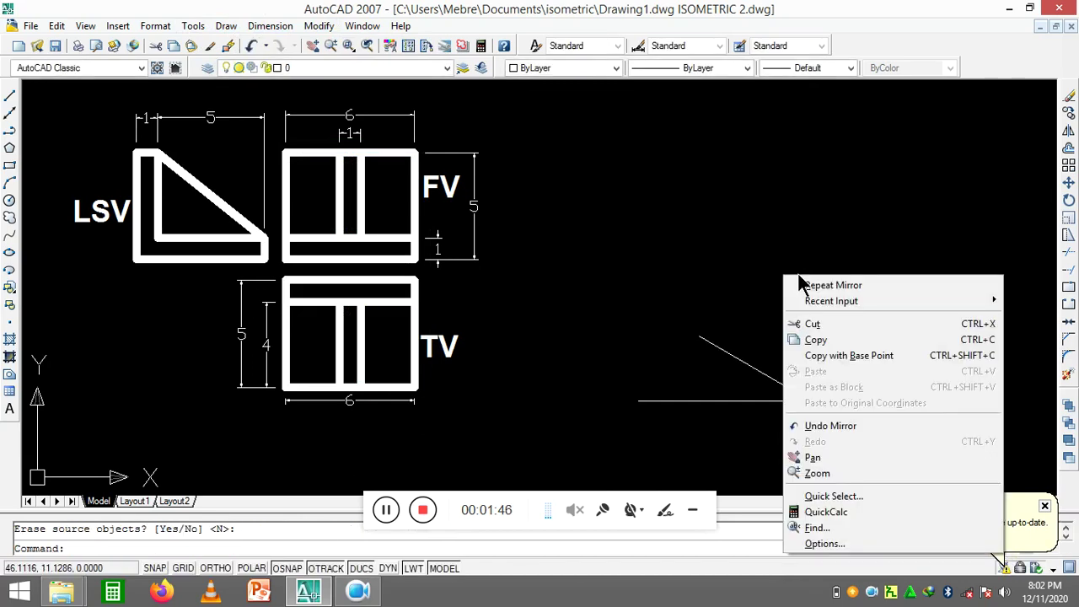
left_click(797, 272)
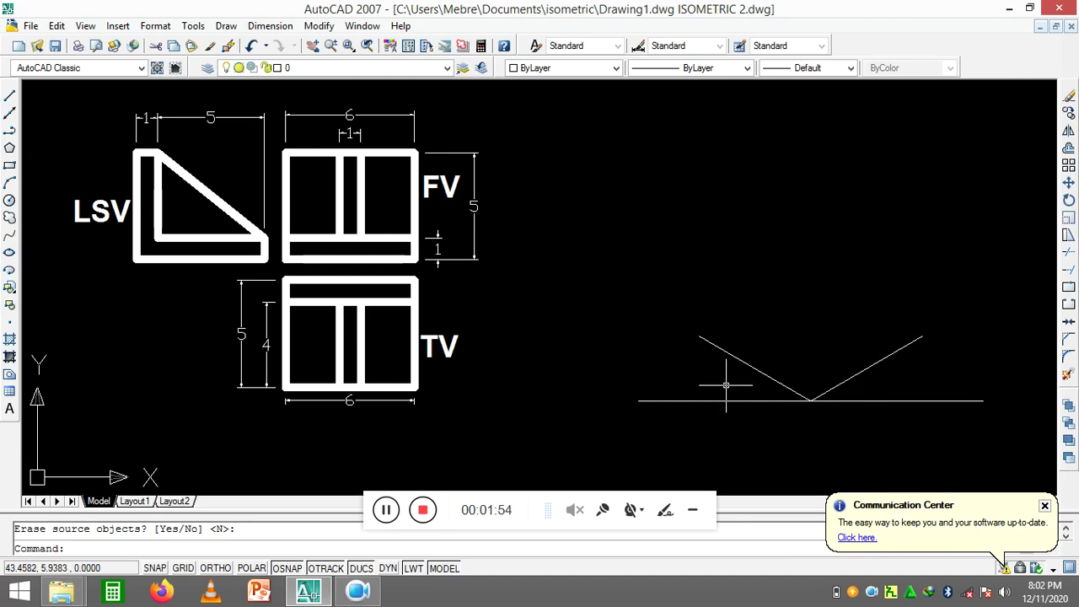
left_click(228, 26)
left_click(236, 65)
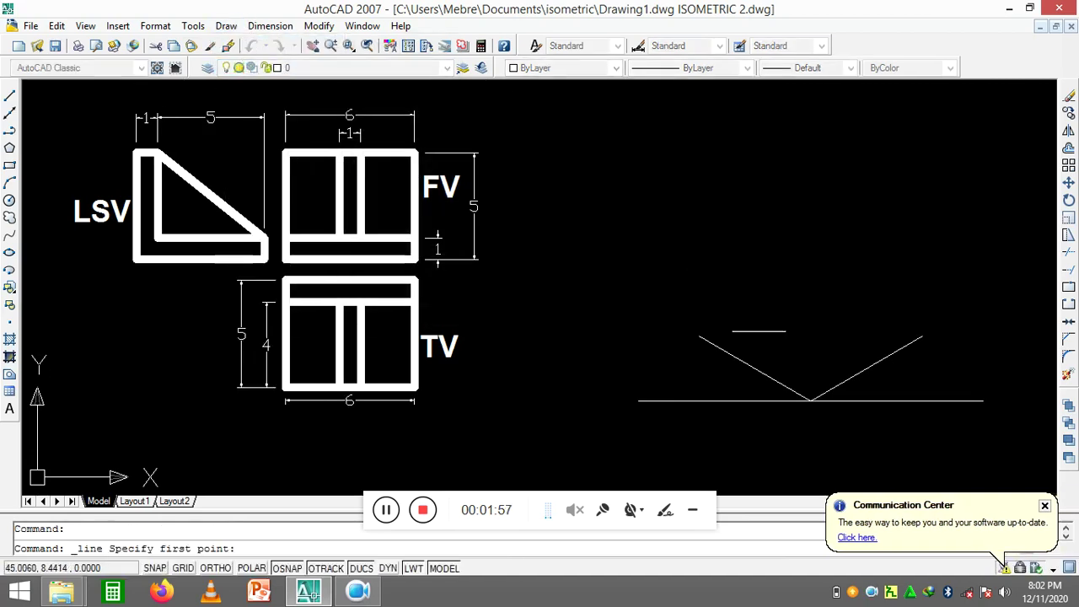
left_click(811, 400)
type("5")
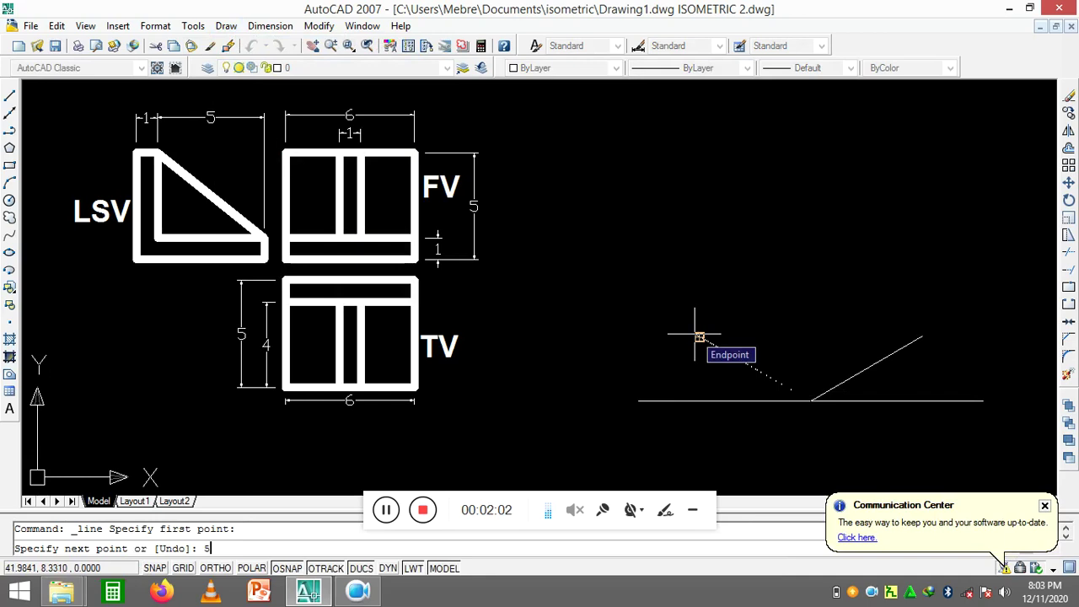
key("Return")
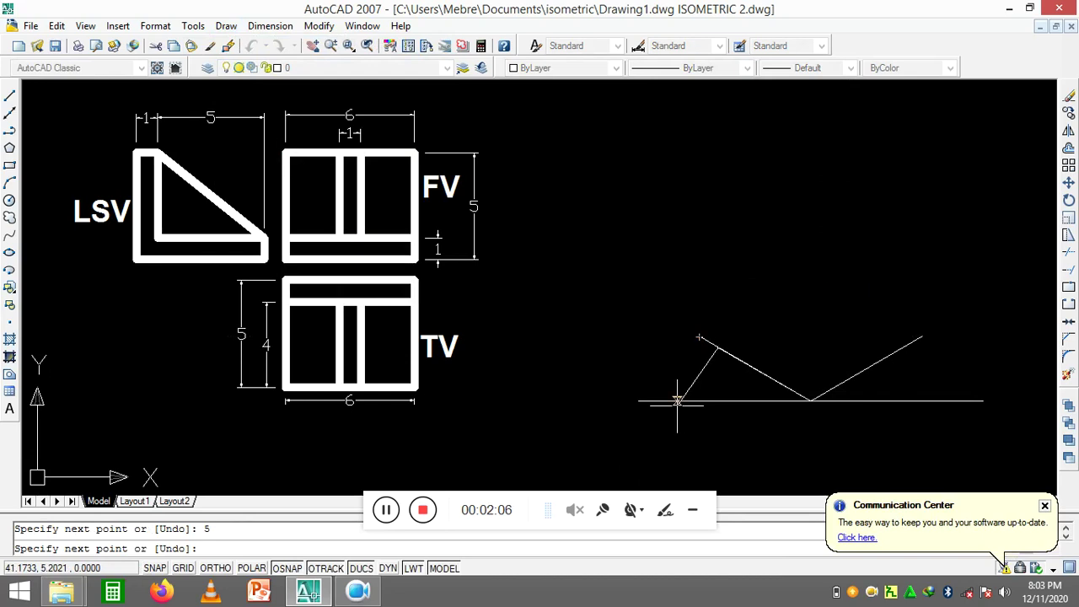
left_click(711, 388)
right_click(714, 389)
left_click(744, 396)
left_click(715, 386)
scroll(708, 354, "up", 5)
left_click(699, 340)
key("Delete")
scroll(713, 344, "down", 5)
left_click(734, 364)
left_click(715, 355)
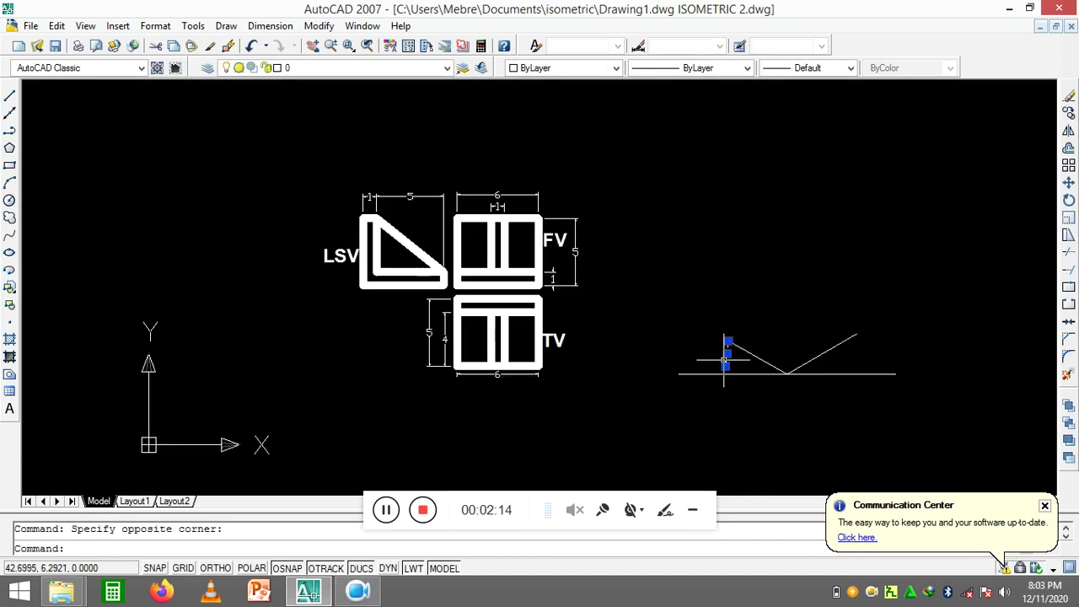
key("Delete")
scroll(792, 398, "up", 3)
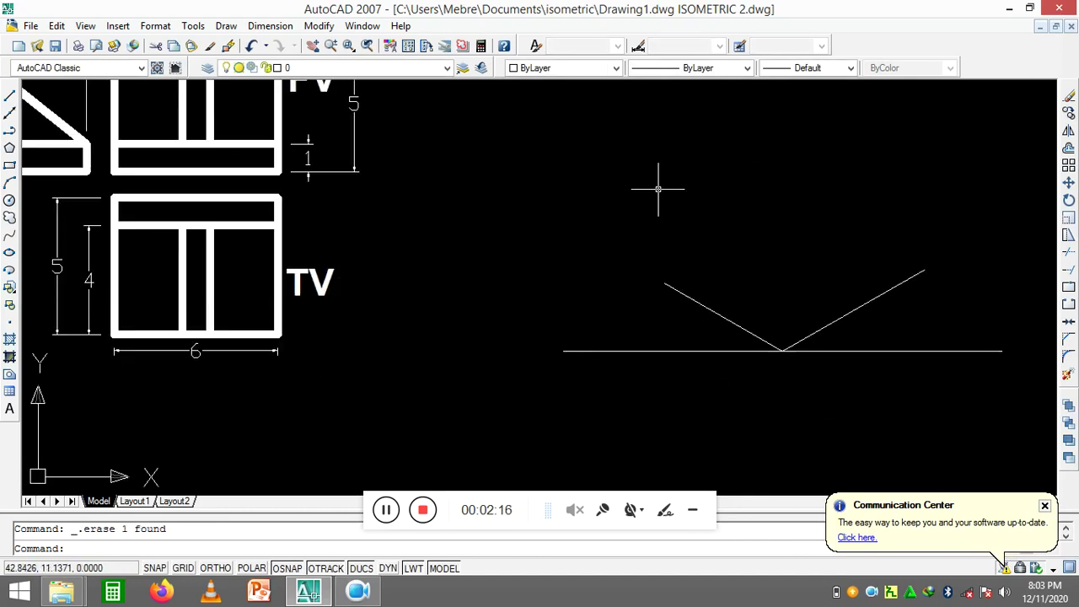
scroll(641, 249, "down", 3)
scroll(425, 279, "up", 2)
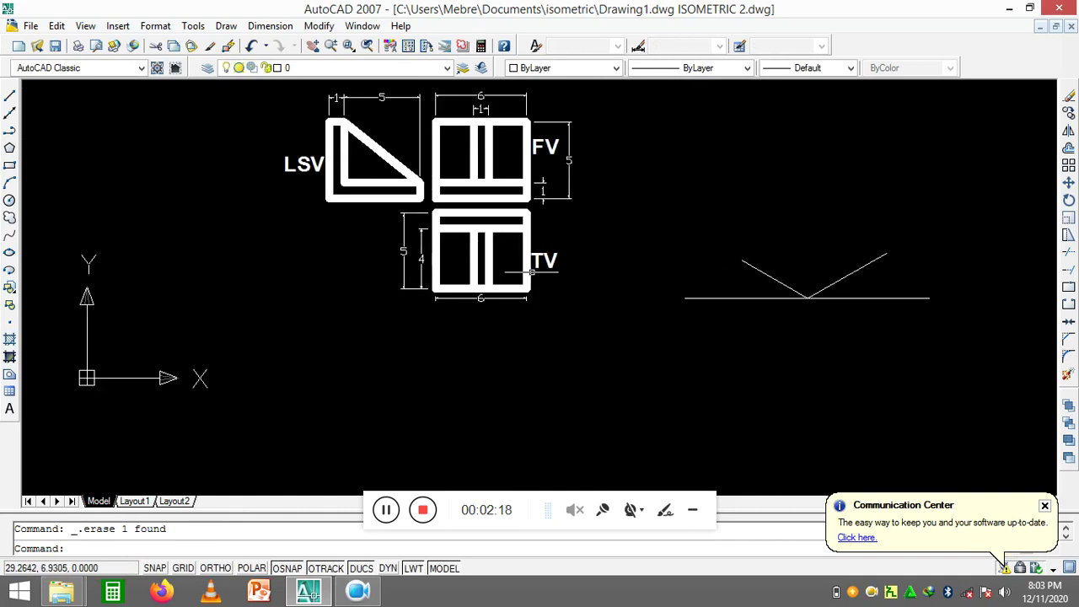
scroll(892, 245, "up", 3)
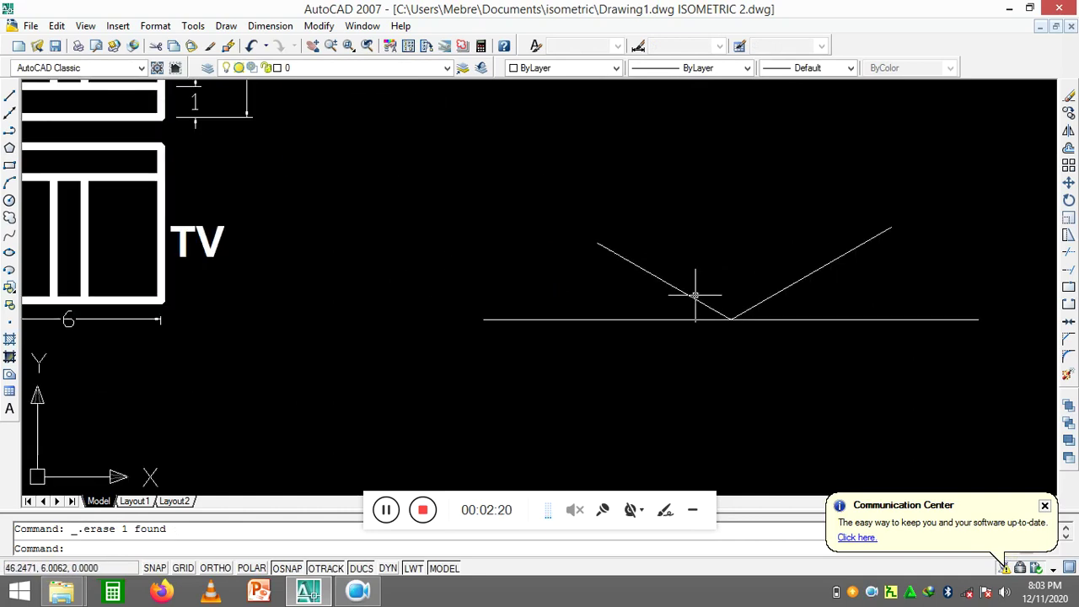
scroll(724, 276, "down", 4)
scroll(828, 244, "up", 2)
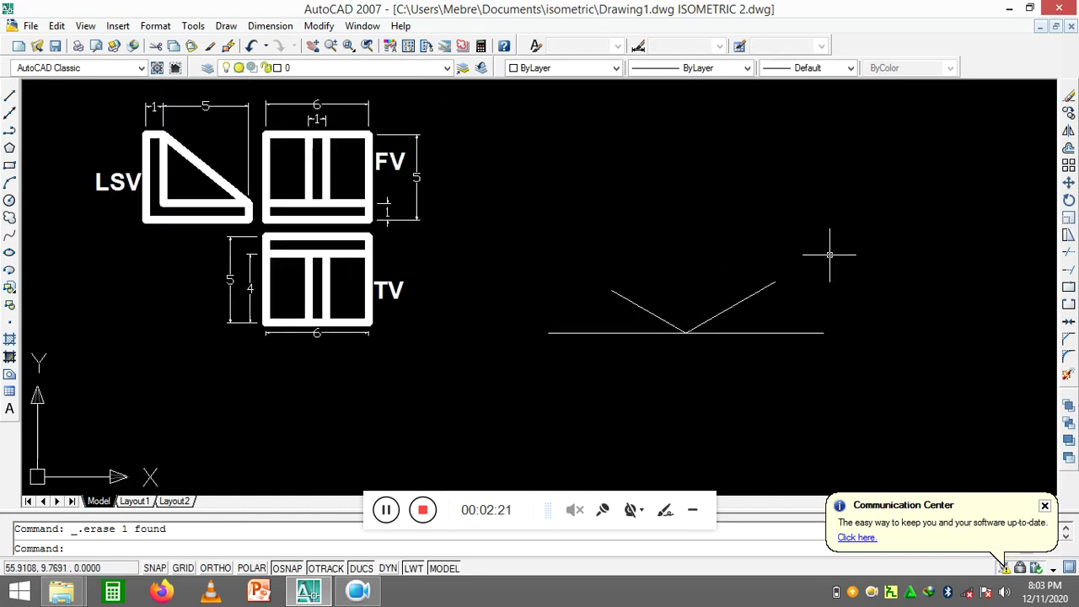
Copy the right arm of the V into place as one side of the rhombus
left_click(783, 301)
left_click(699, 277)
right_click(749, 311)
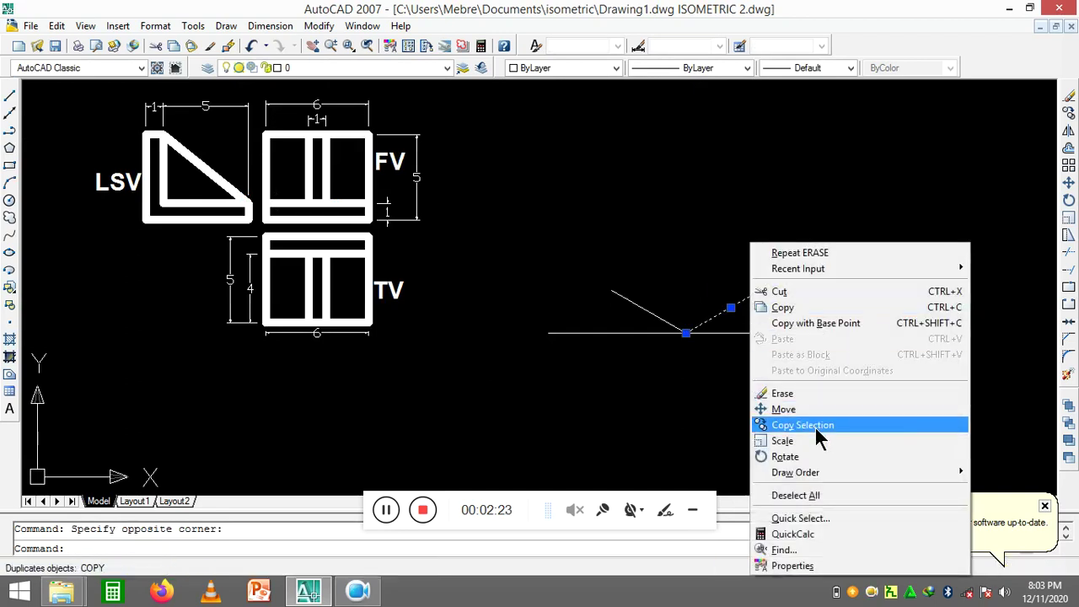
left_click(815, 429)
left_click(686, 333)
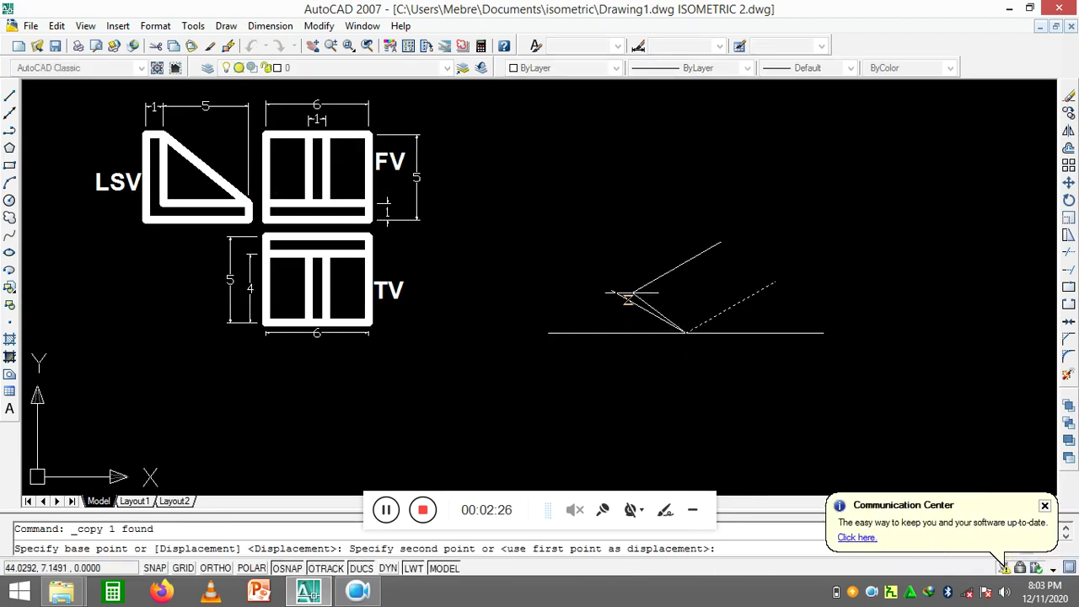
left_click(737, 227)
right_click(739, 228)
left_click(767, 238)
Copy the left arm of the V from the lower vertex to complete the rhombus
left_click(646, 287)
left_click(590, 307)
right_click(606, 288)
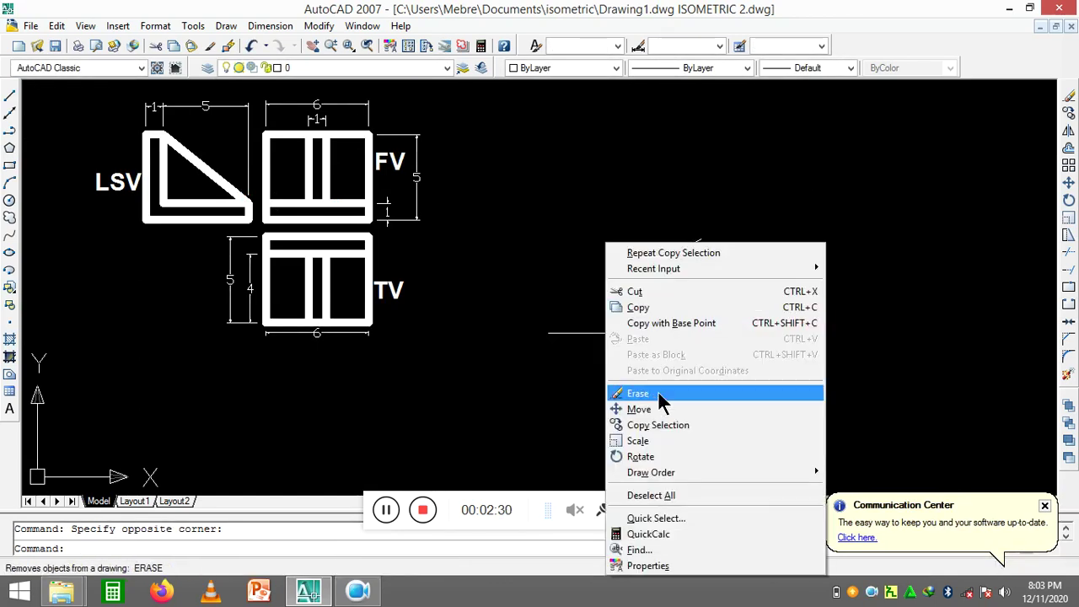
left_click(654, 424)
left_click(686, 333)
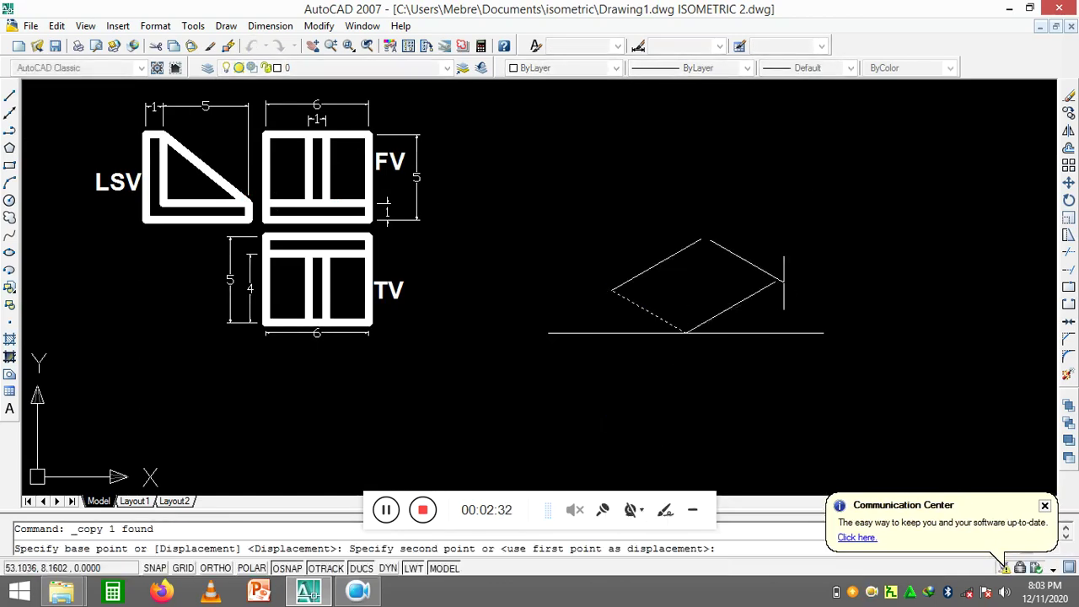
right_click(772, 282)
left_click(792, 279)
right_click(735, 221)
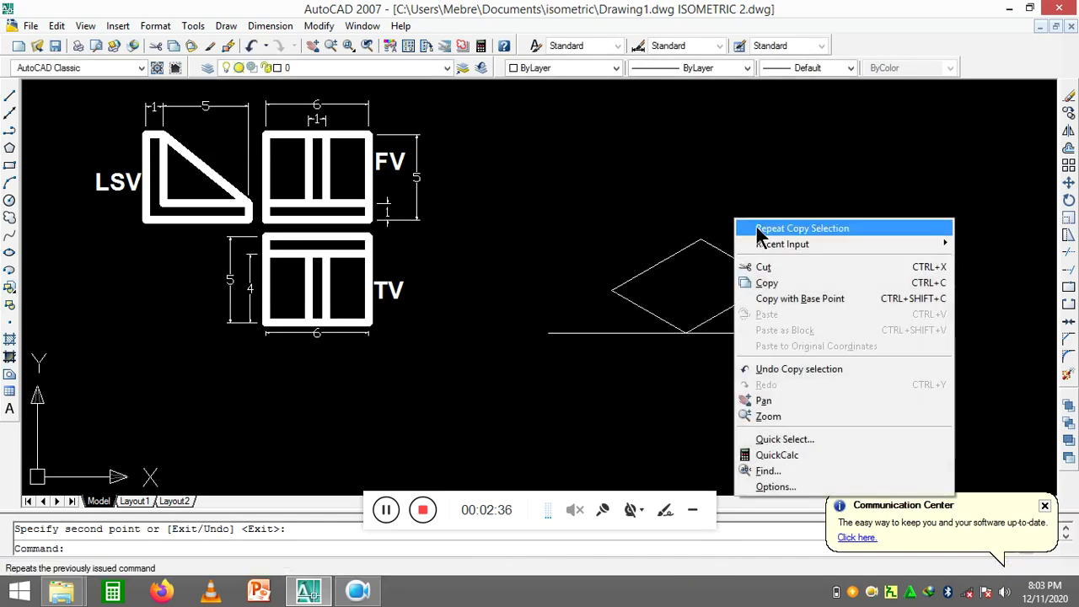
left_click(228, 25)
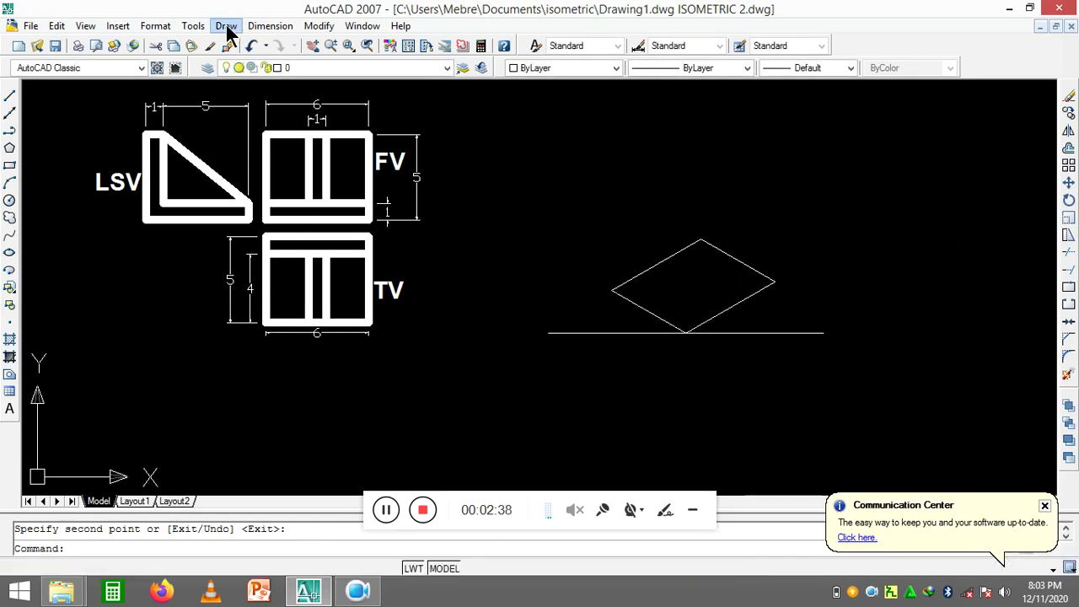
With Ortho on, draw a 5-unit vertical line up from the rhombus's bottom vertex
left_click(240, 53)
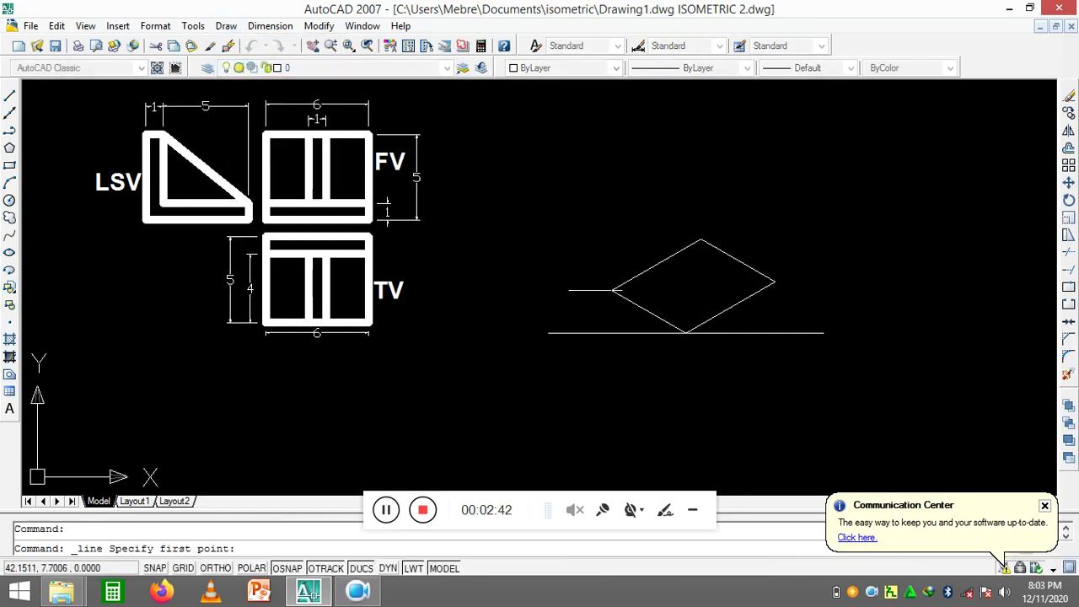
left_click(609, 285)
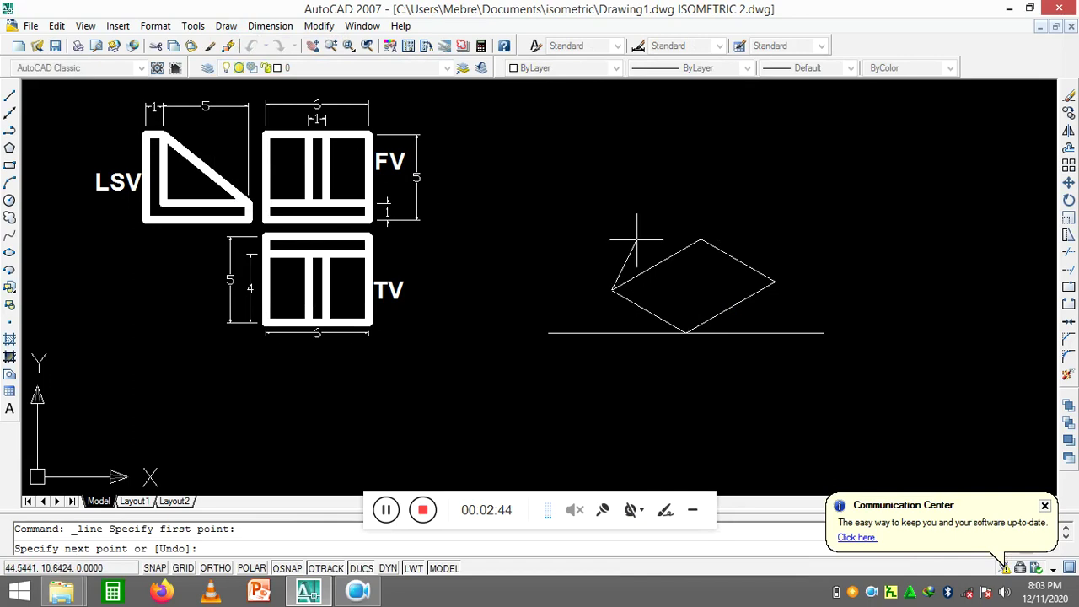
right_click(621, 171)
left_click(649, 180)
right_click(761, 181)
left_click(763, 167)
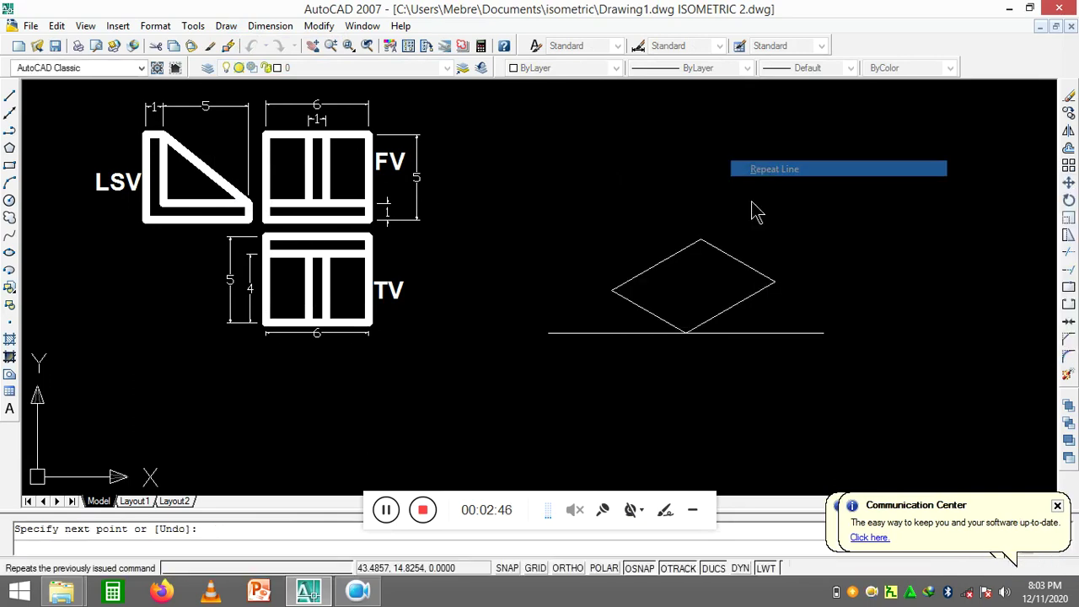
left_click(685, 332)
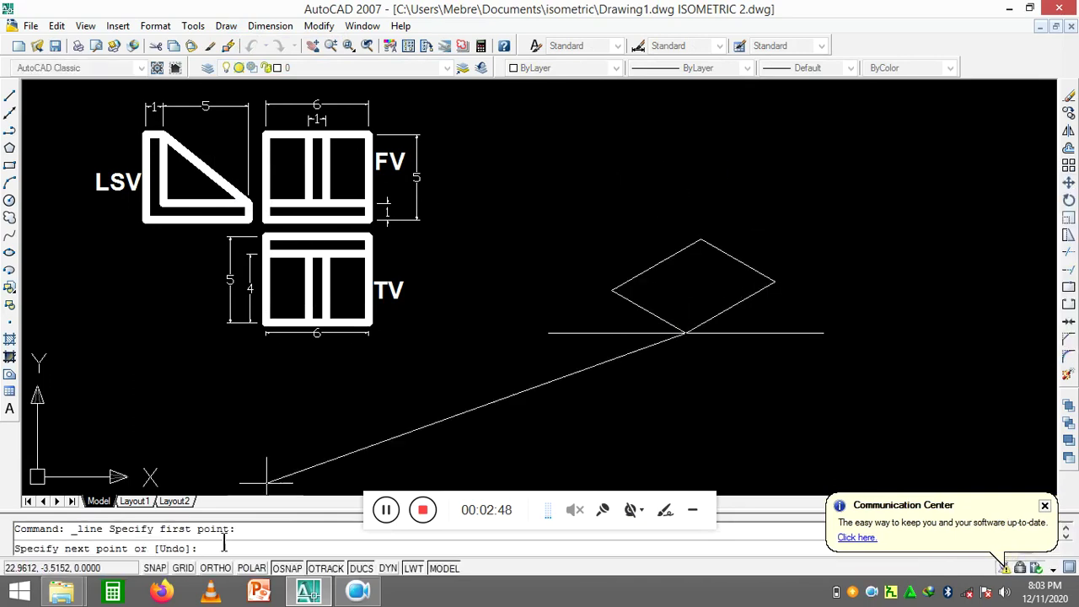
left_click(216, 568)
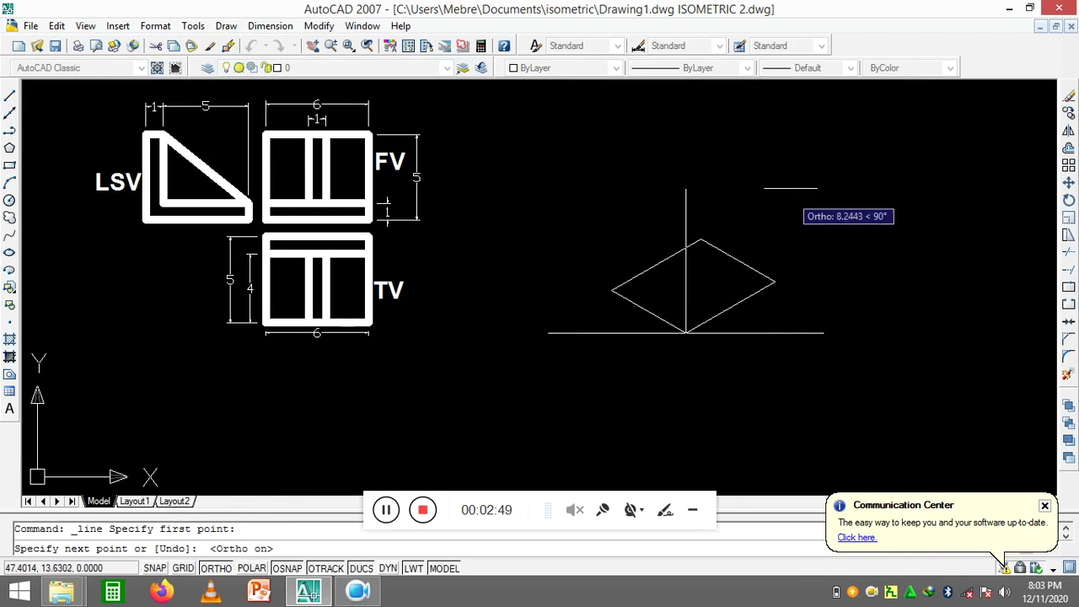
type("5")
key("Return")
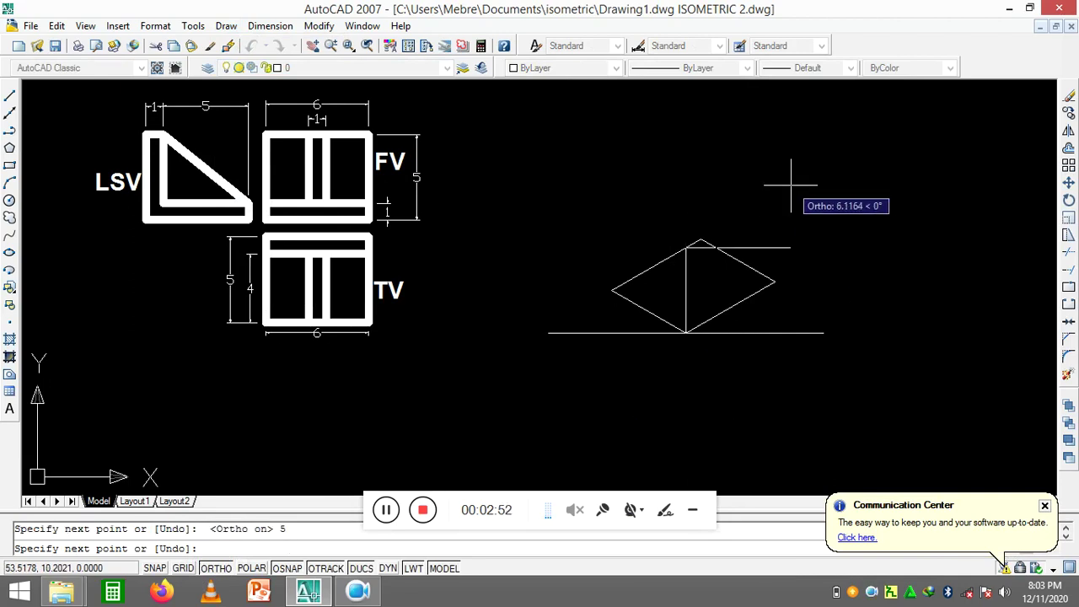
right_click(796, 188)
left_click(828, 207)
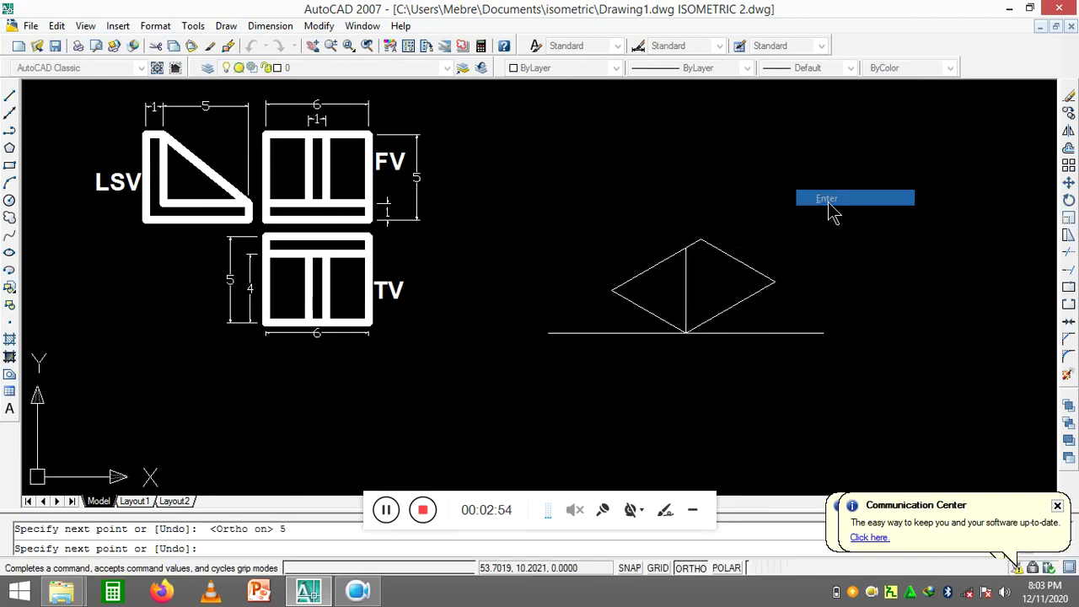
left_click(710, 279)
Copy the 5-unit vertical line onto the rhombus's right and left corners
left_click(690, 279)
right_click(684, 243)
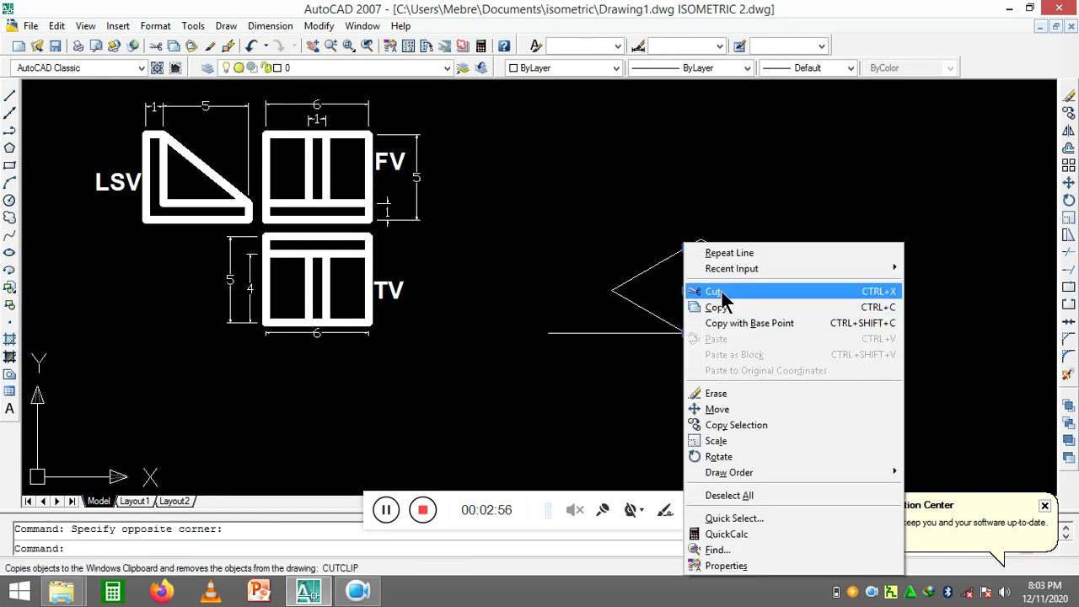
left_click(747, 441)
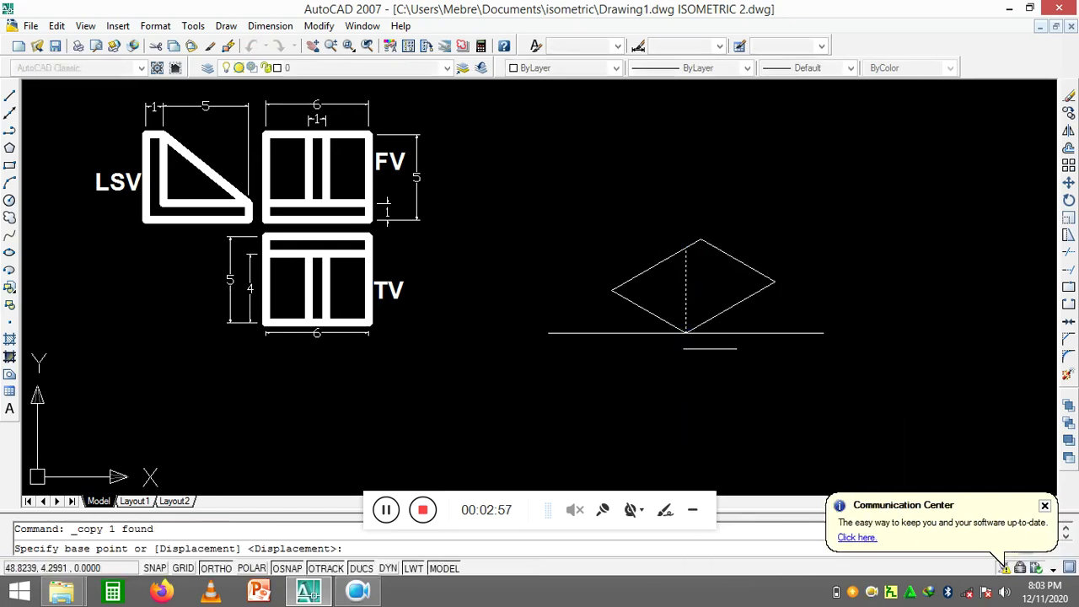
left_click(685, 332)
left_click(775, 281)
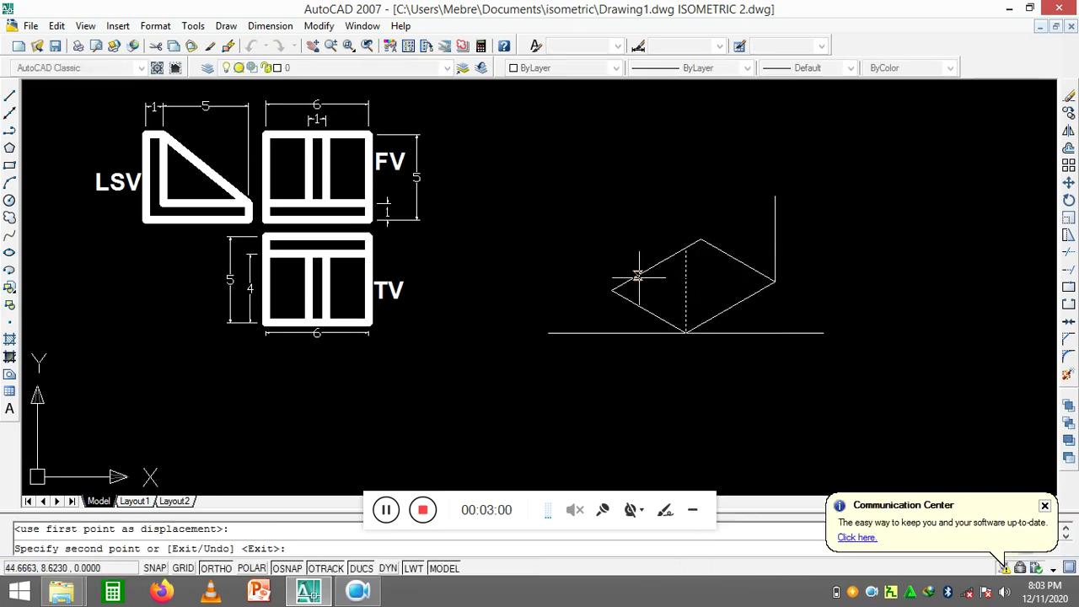
left_click(613, 290)
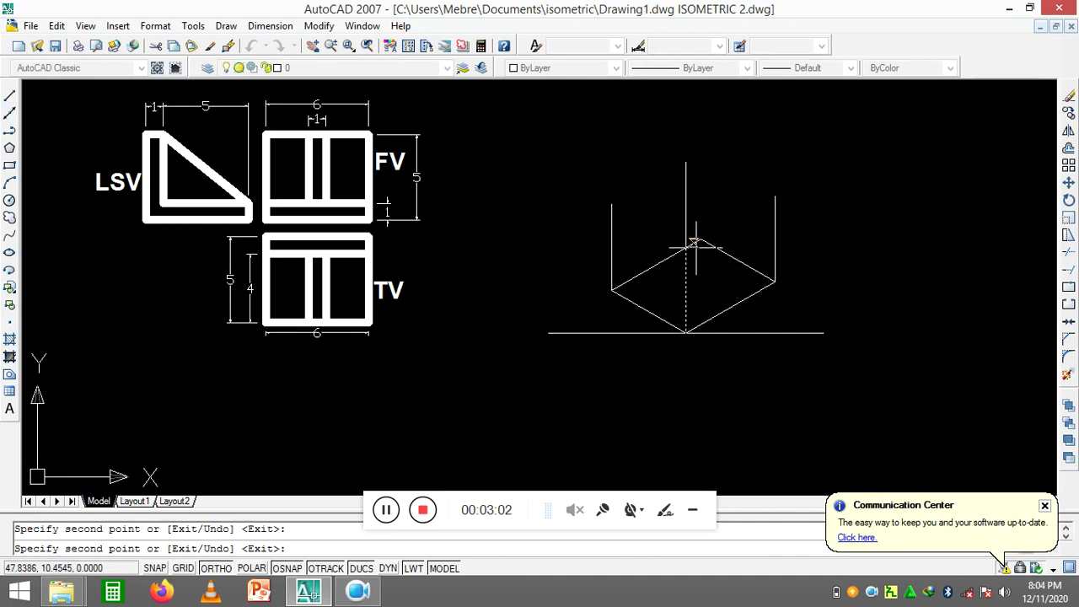
right_click(758, 216)
left_click(788, 214)
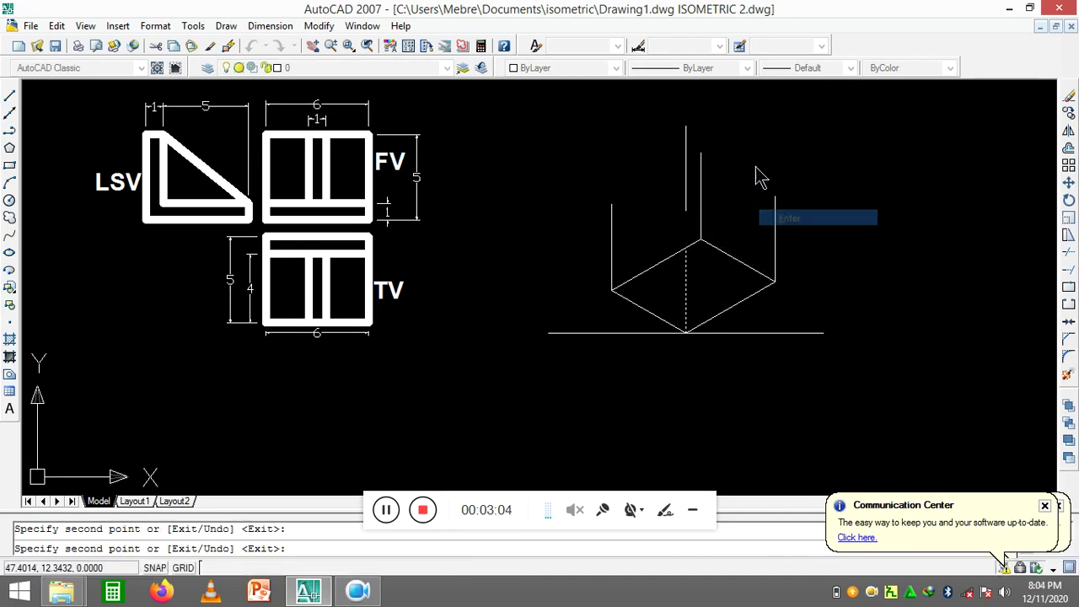
right_click(758, 167)
left_click(226, 25)
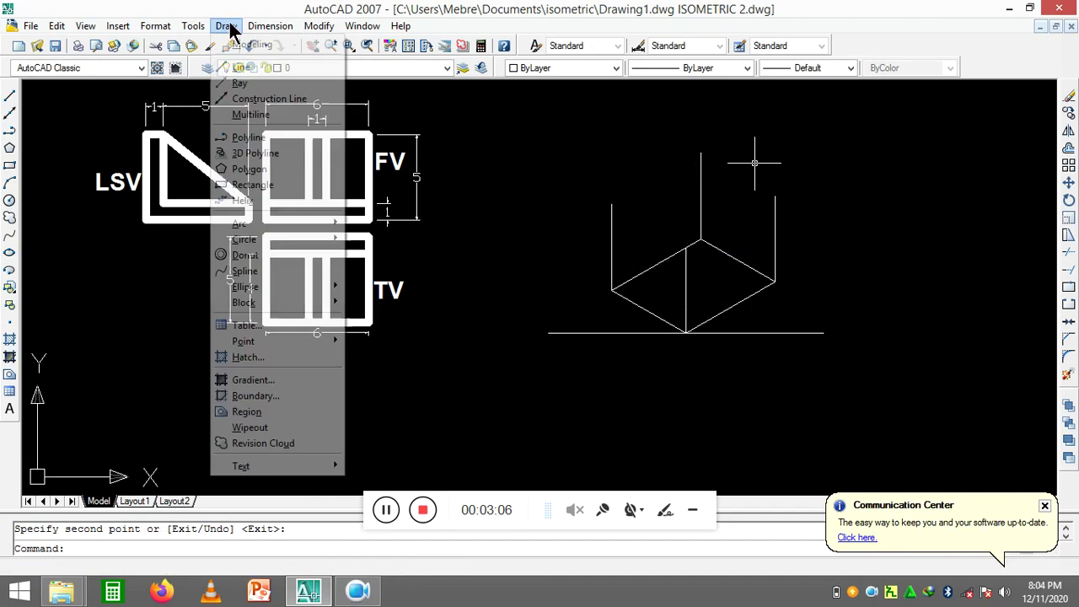
left_click(240, 67)
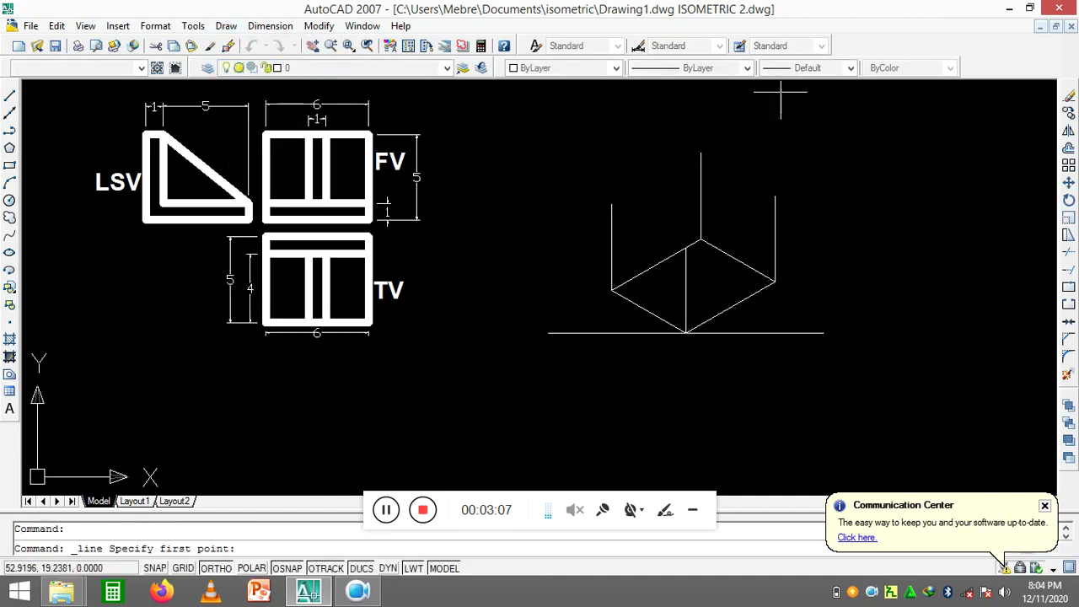
Draw the top face joining the tops of the four verticals, closing it with C
left_click(701, 153)
left_click(775, 197)
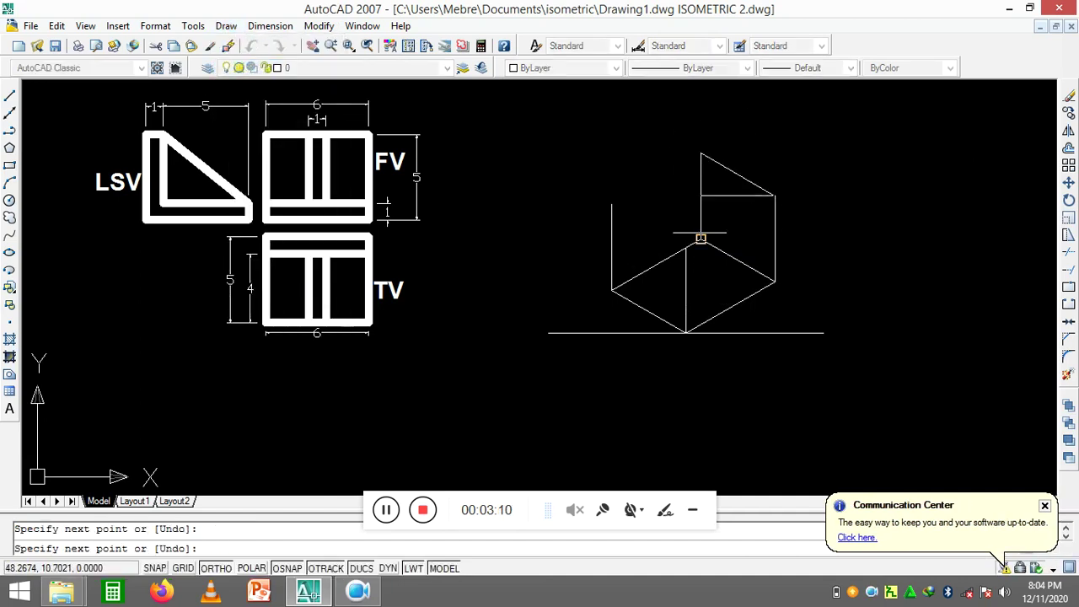
left_click(685, 248)
left_click(613, 204)
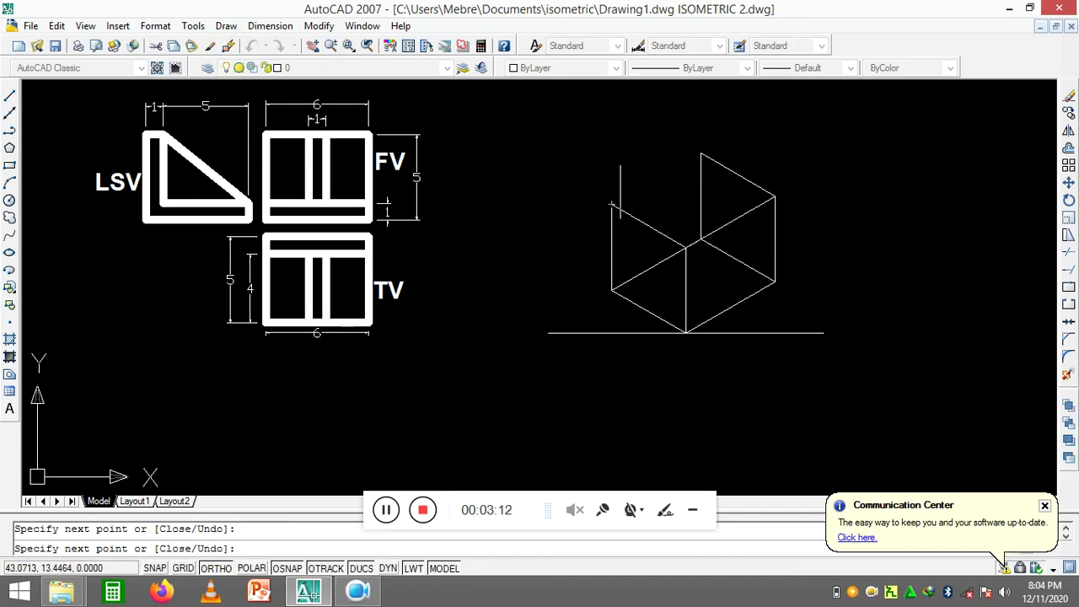
type("c")
key("Return")
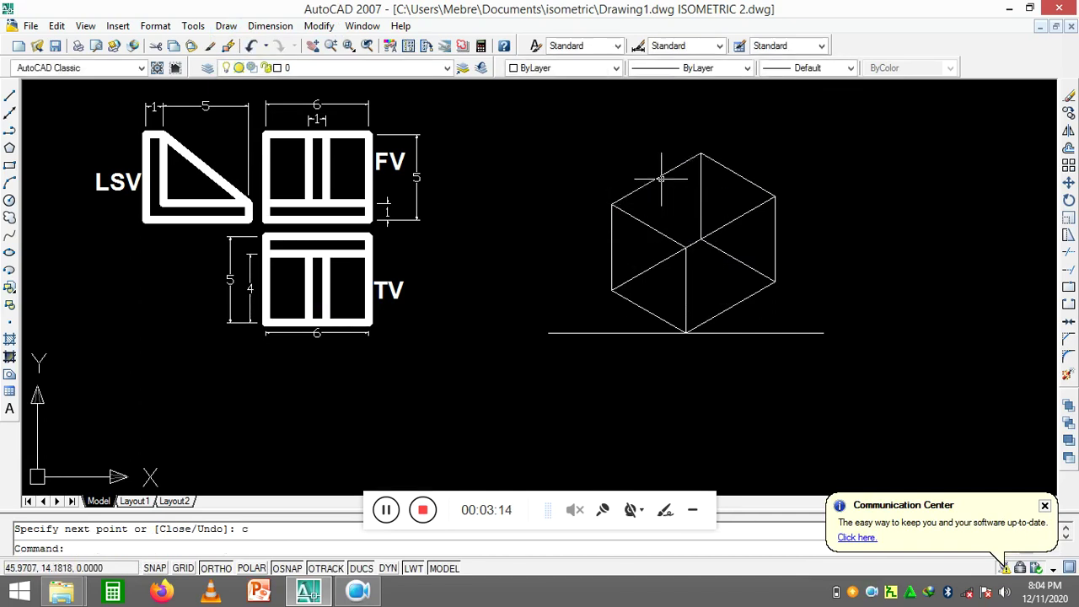
Erase the three hidden back edges of the box
left_click(737, 260)
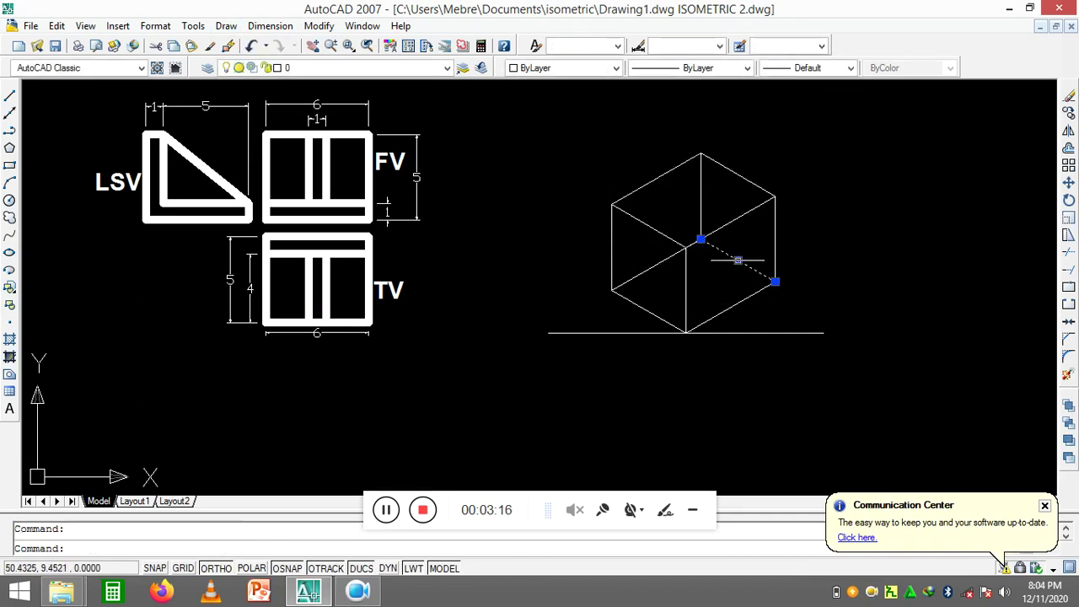
left_click(705, 203)
left_click(648, 271)
left_click(644, 264)
key("Delete")
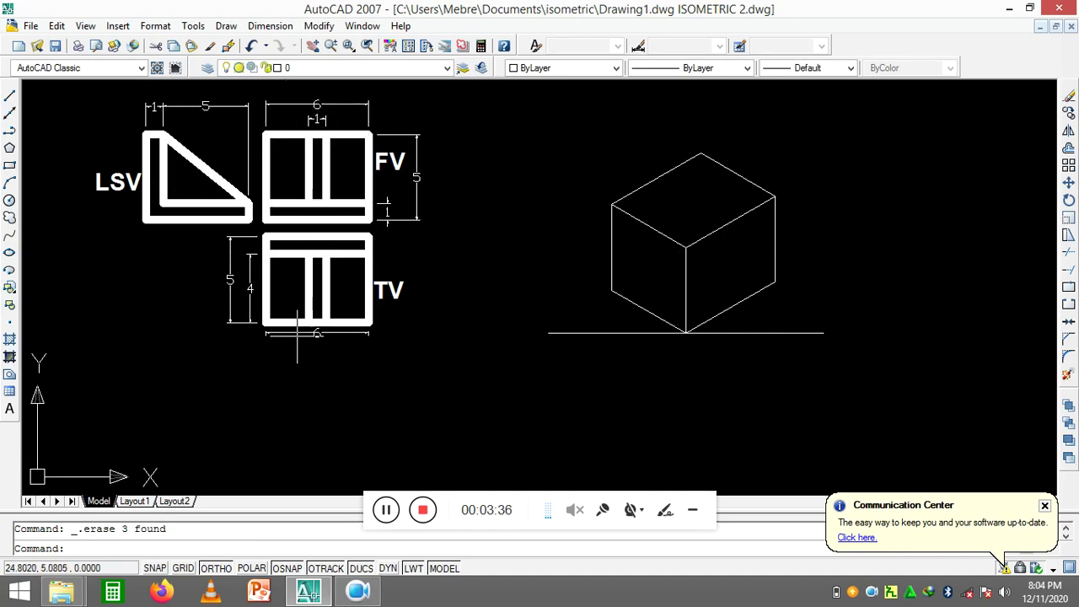
right_click(577, 112)
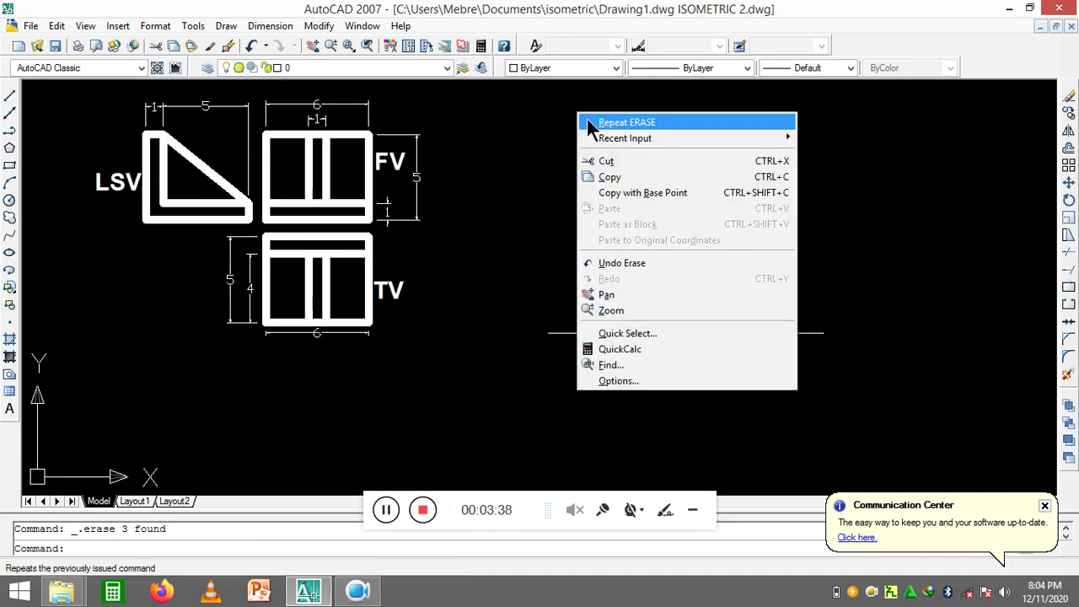
Start a line at the box's bottom vertex with a 1-unit segment
left_click(225, 26)
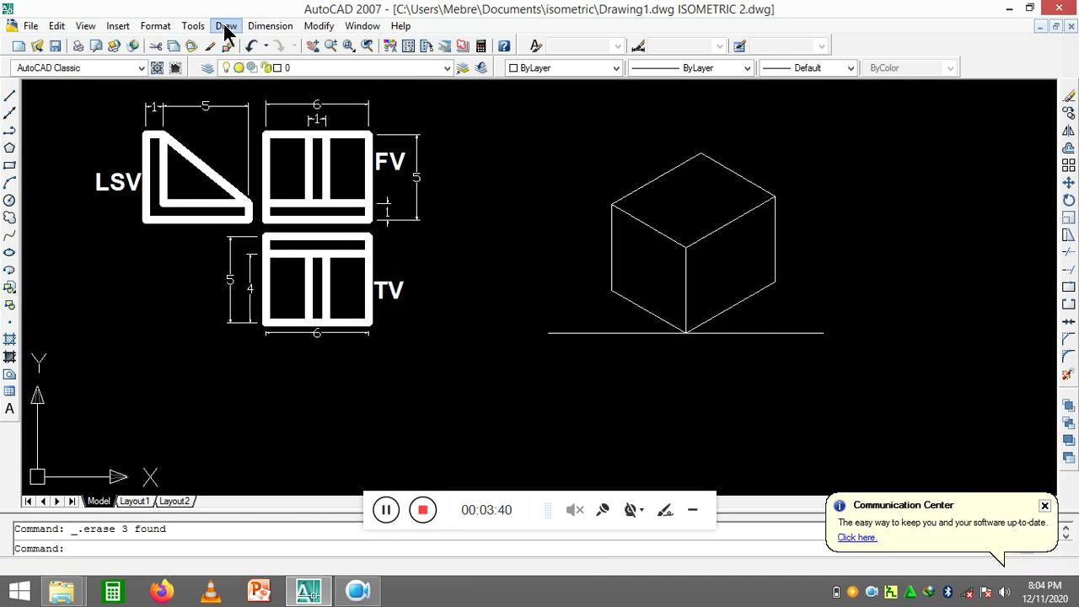
left_click(225, 26)
left_click(477, 251)
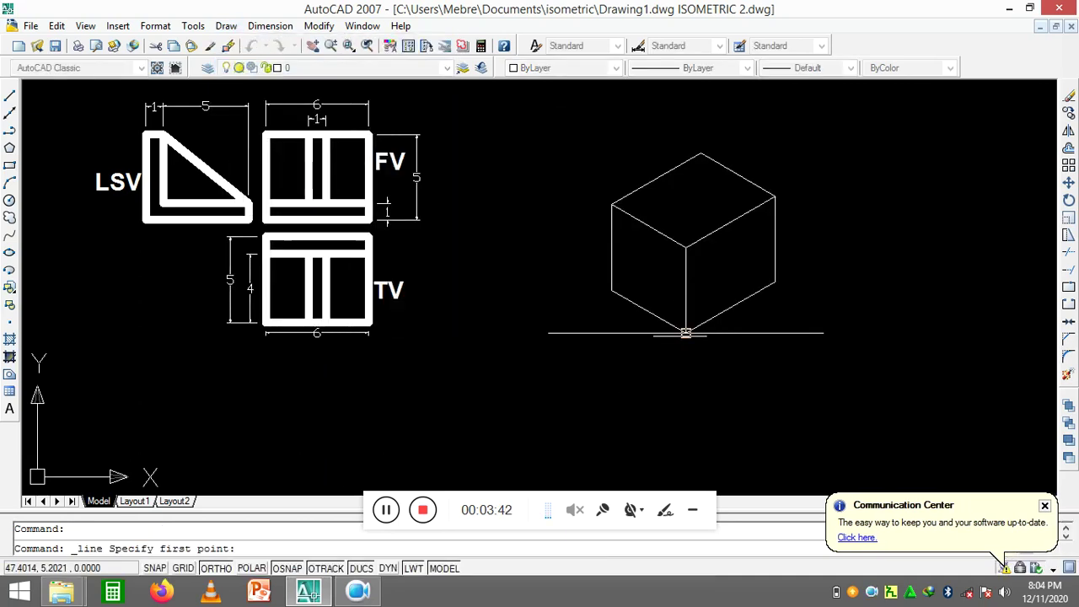
left_click(686, 333)
type("1")
key("Return")
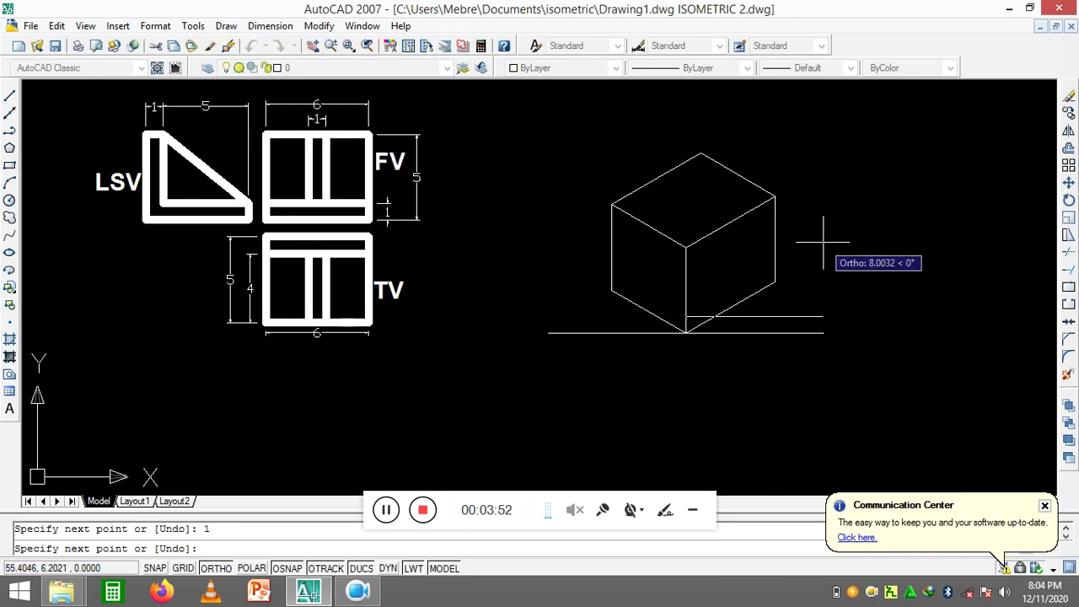
Redo the 6-unit 30° segment with Ortho off, marking the base thickness on the right face
key("Return")
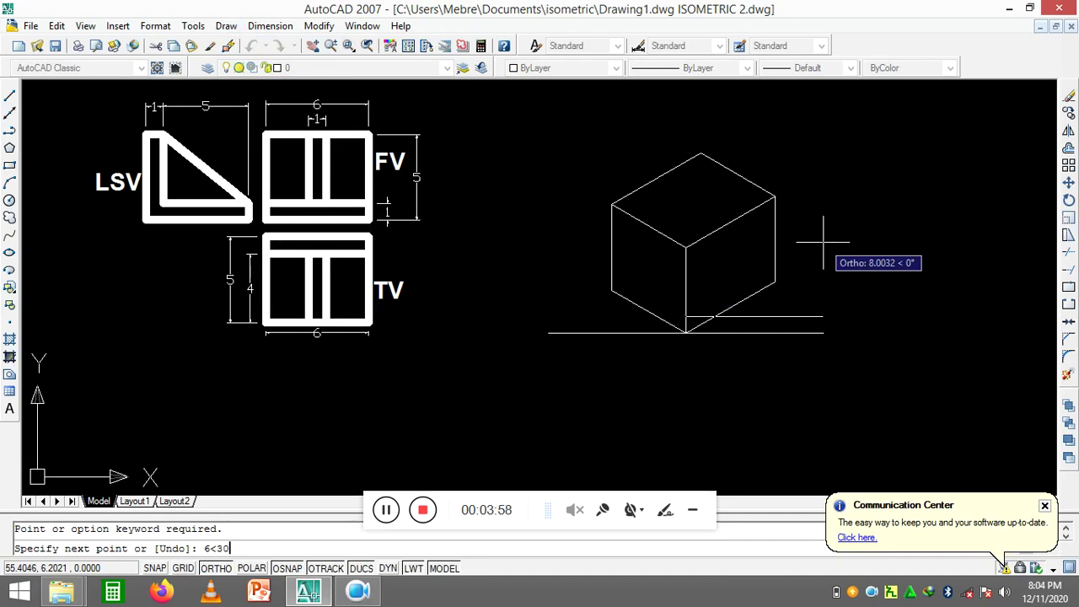
key("Return")
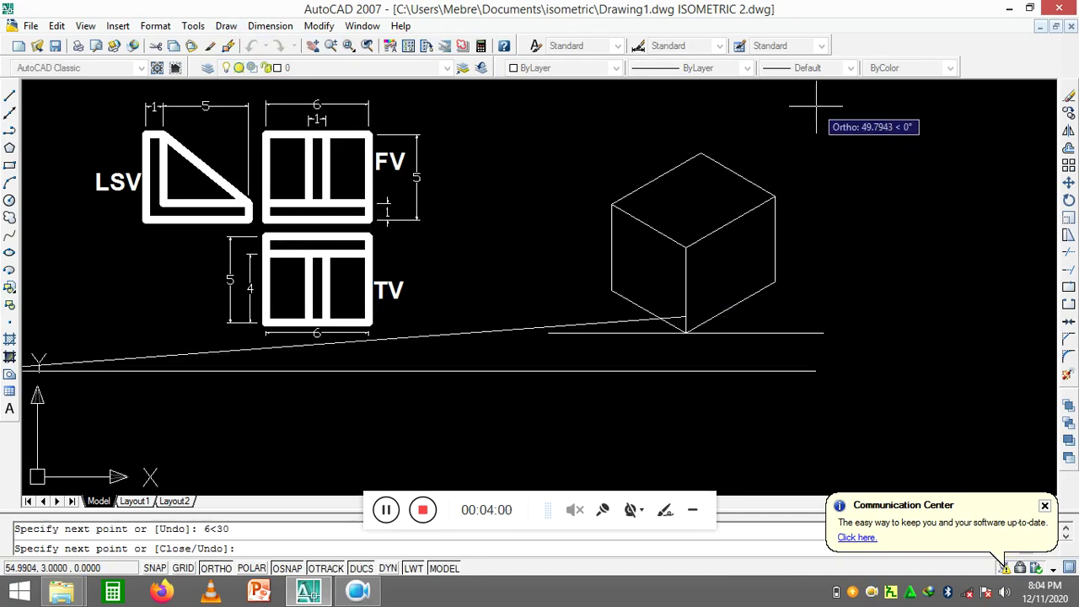
key("ctrl+z")
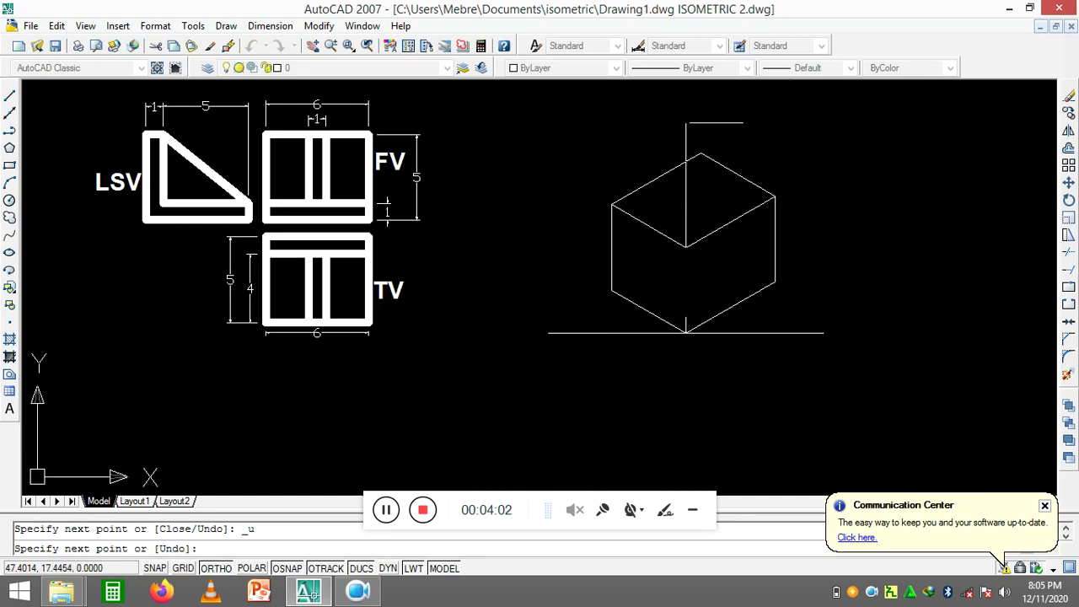
left_click(216, 568)
type("@6<30")
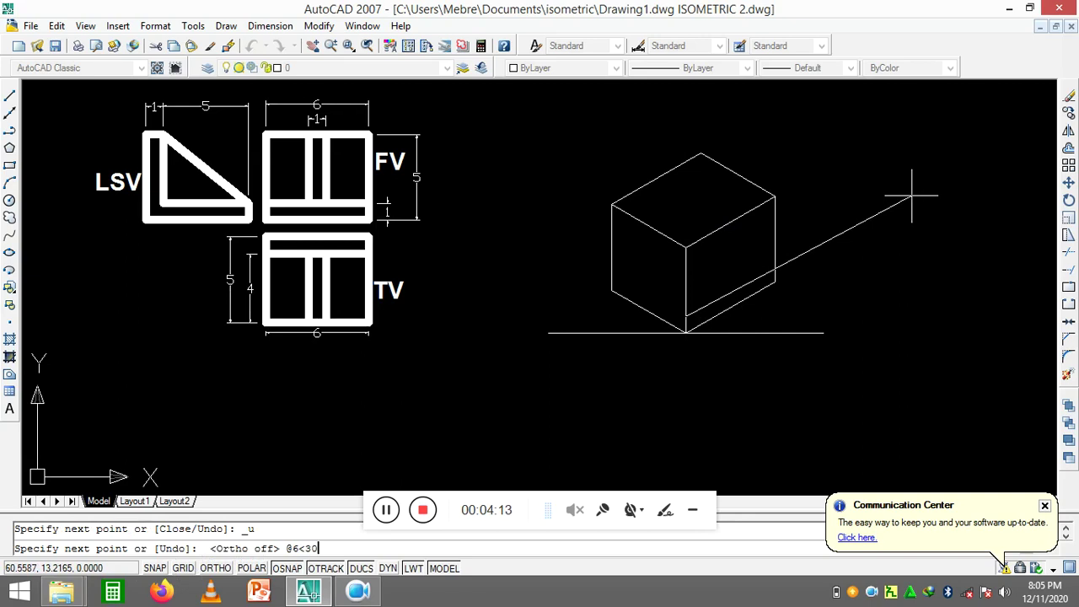
key("Return")
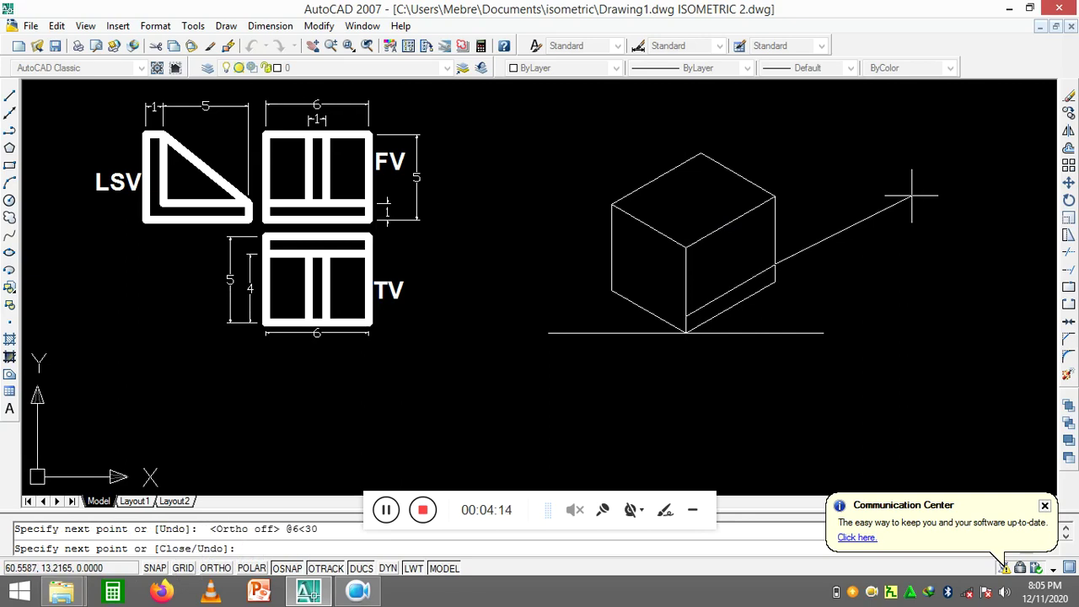
right_click(804, 165)
left_click(835, 174)
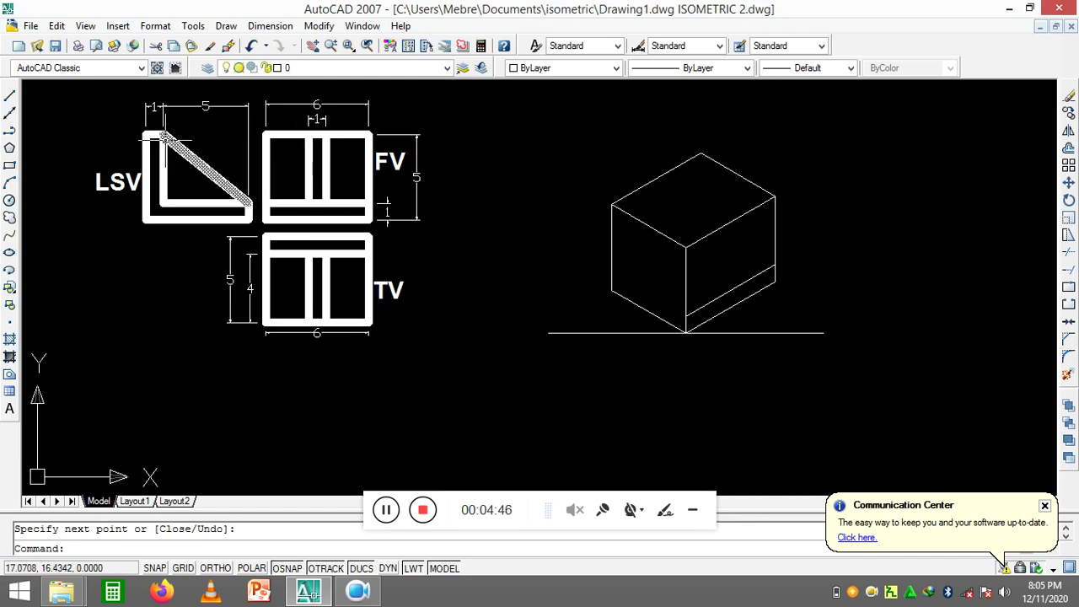
right_click(556, 160)
left_click(600, 169)
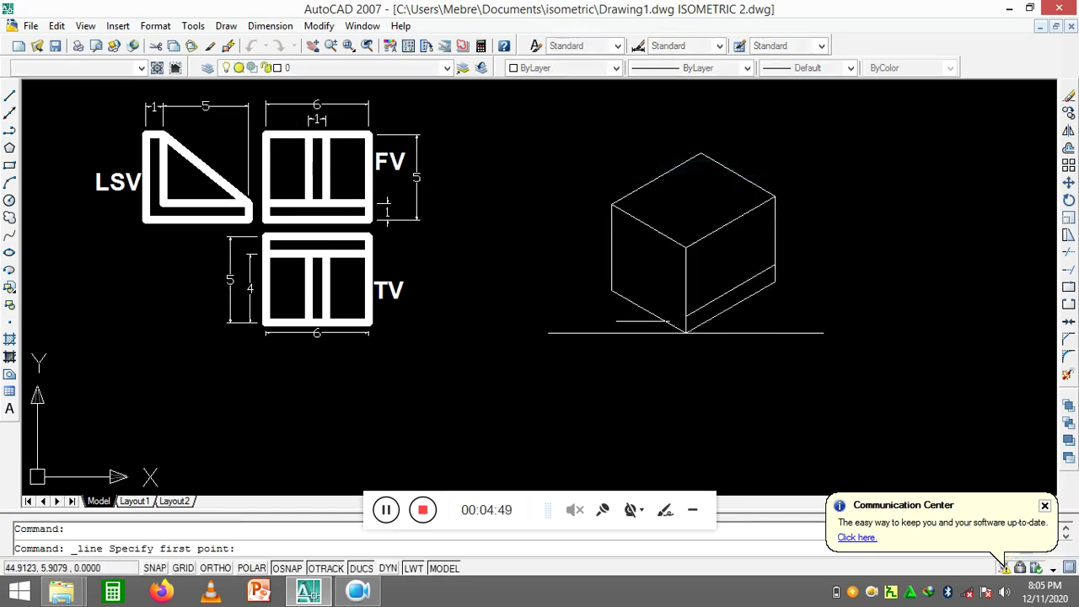
Draw a 5-unit line at 150° (@5<150) across the left face from the box's bottom corner
left_click(687, 314)
type("@5<150")
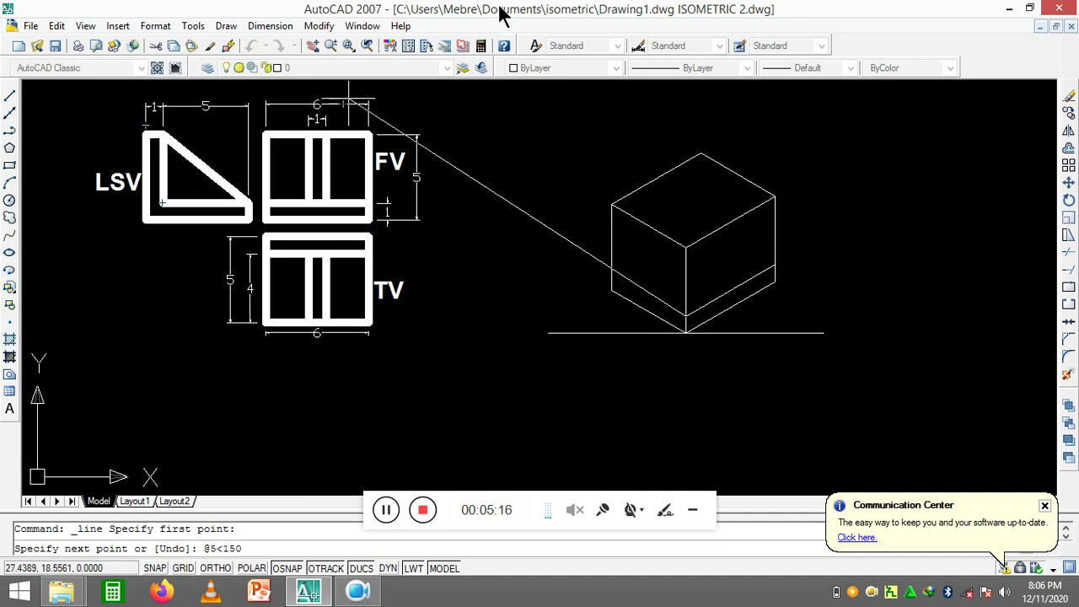
key("Return")
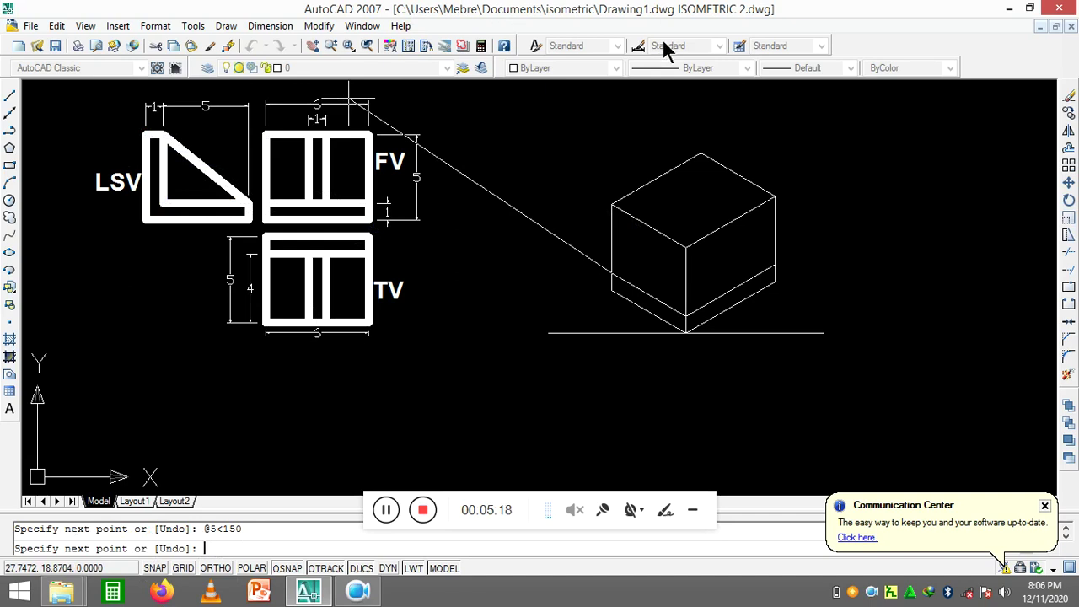
right_click(658, 90)
left_click(673, 99)
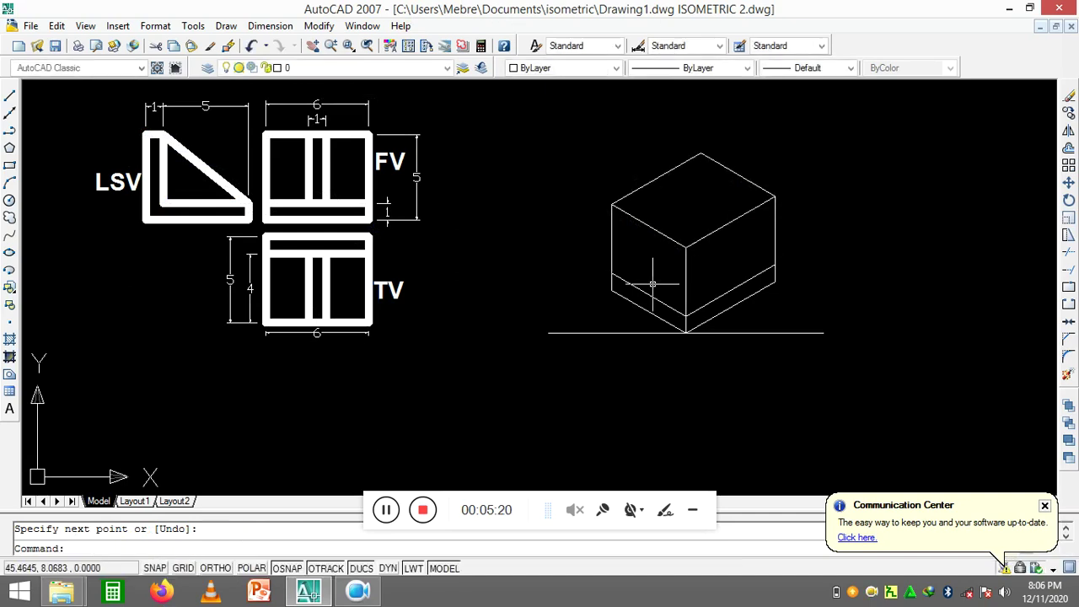
scroll(653, 284, "up", 3)
scroll(615, 287, "down", 4)
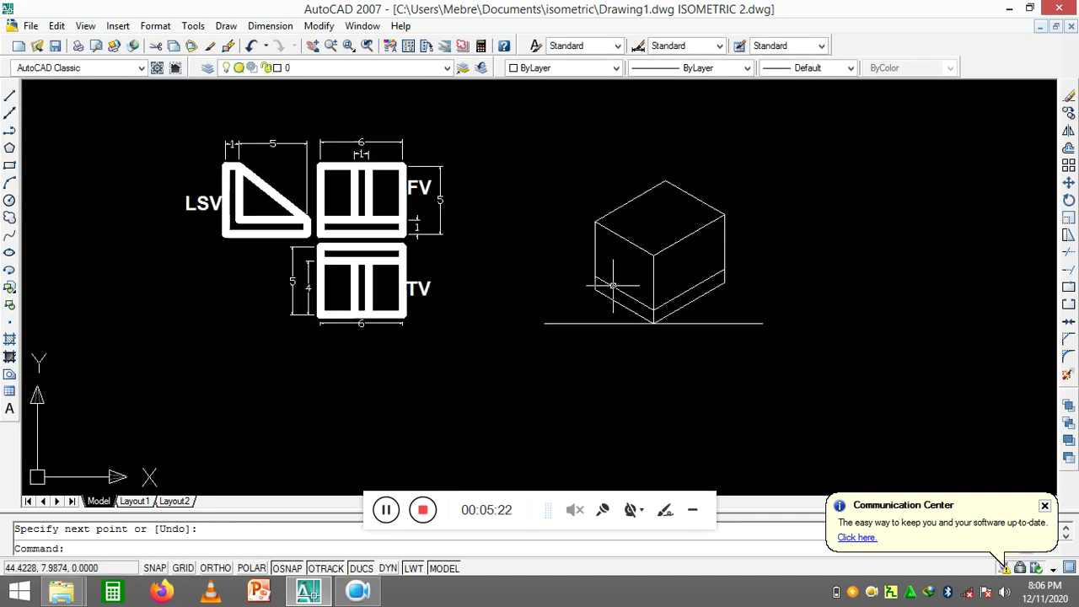
Draw a vertical line 1 unit in from the box's left corner down to the band-line intersection
right_click(760, 158)
left_click(784, 169)
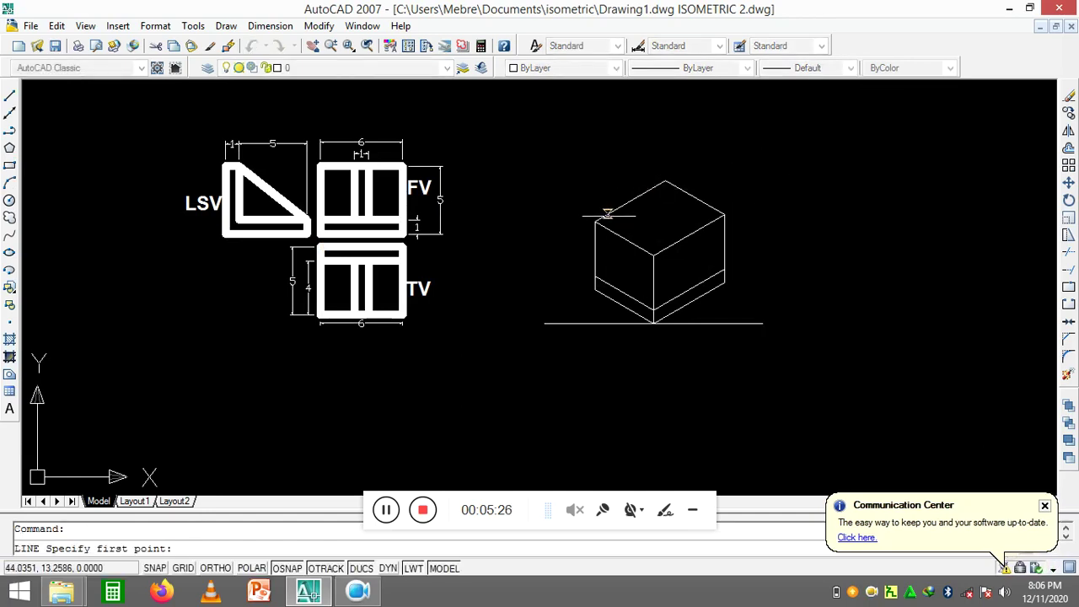
left_click(596, 222)
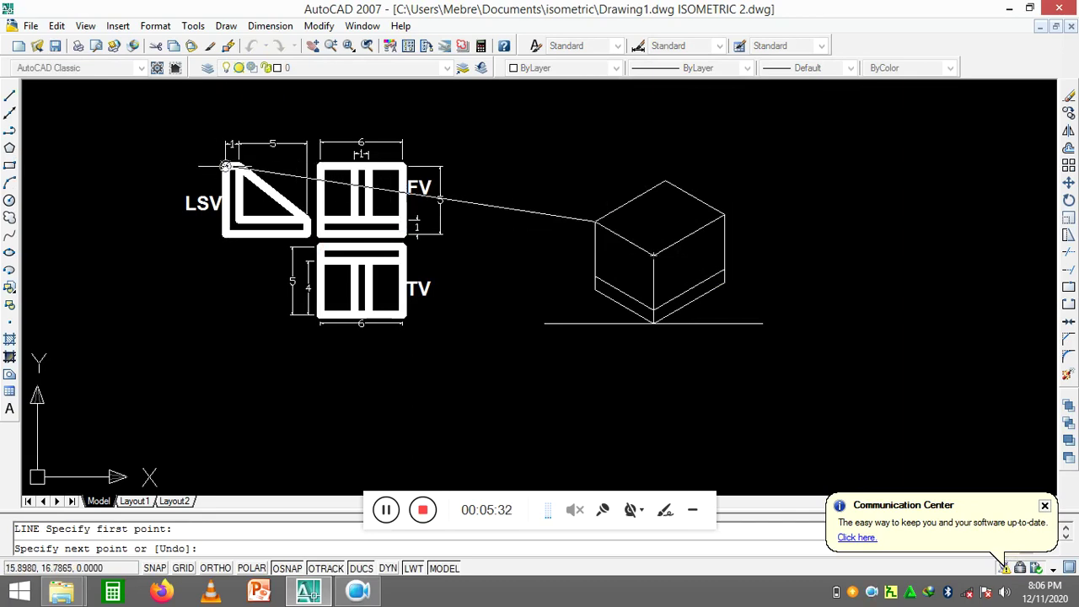
scroll(229, 165, "up", 3)
scroll(229, 166, "up", 2)
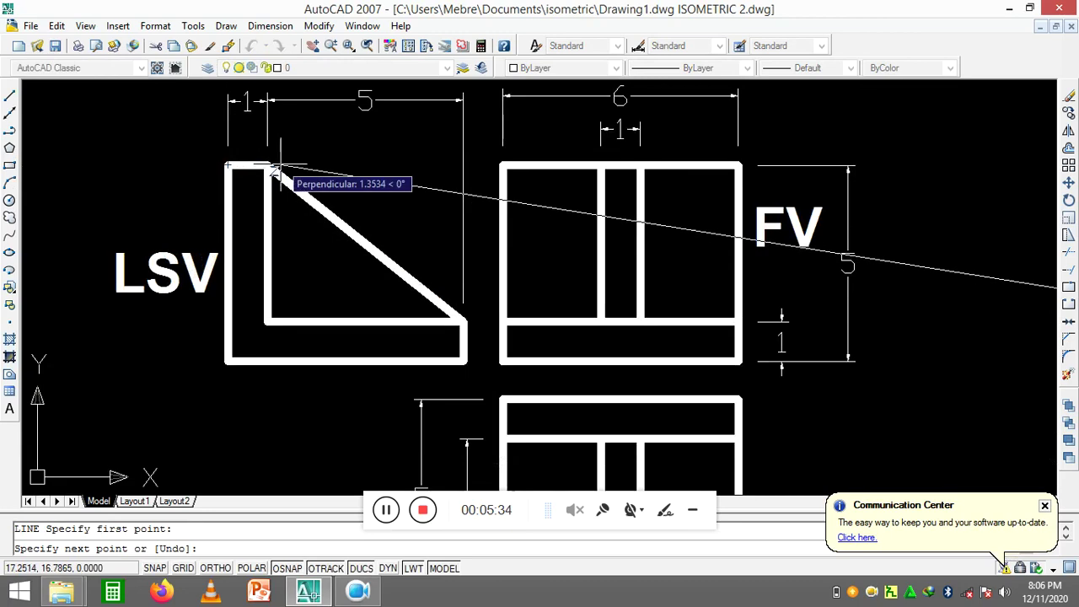
scroll(598, 217, "down", 4)
scroll(863, 239, "up", 3)
scroll(919, 296, "up", 2)
type("1")
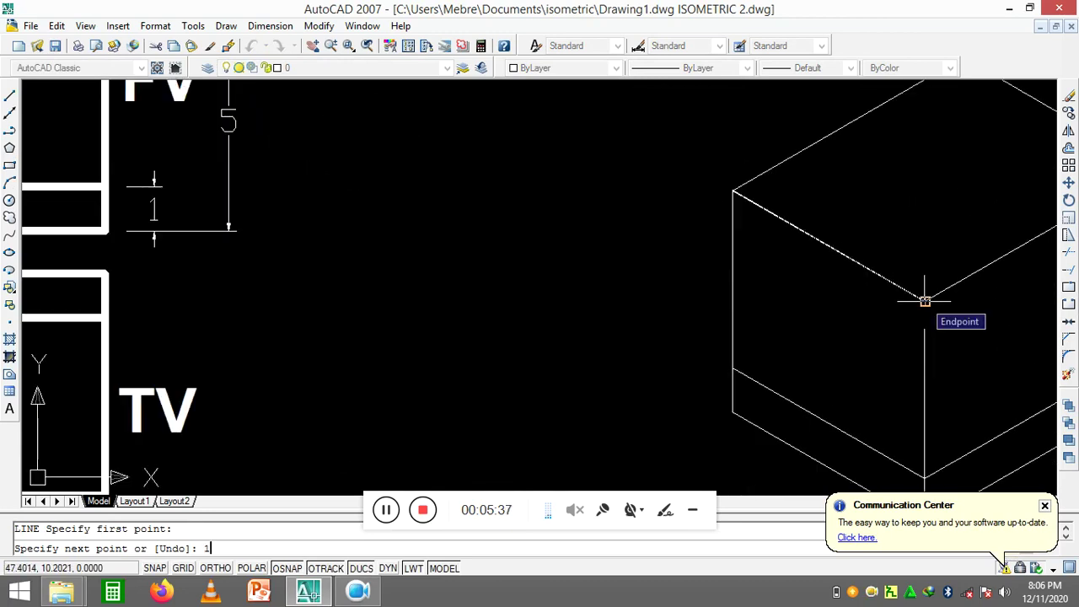
key("Return")
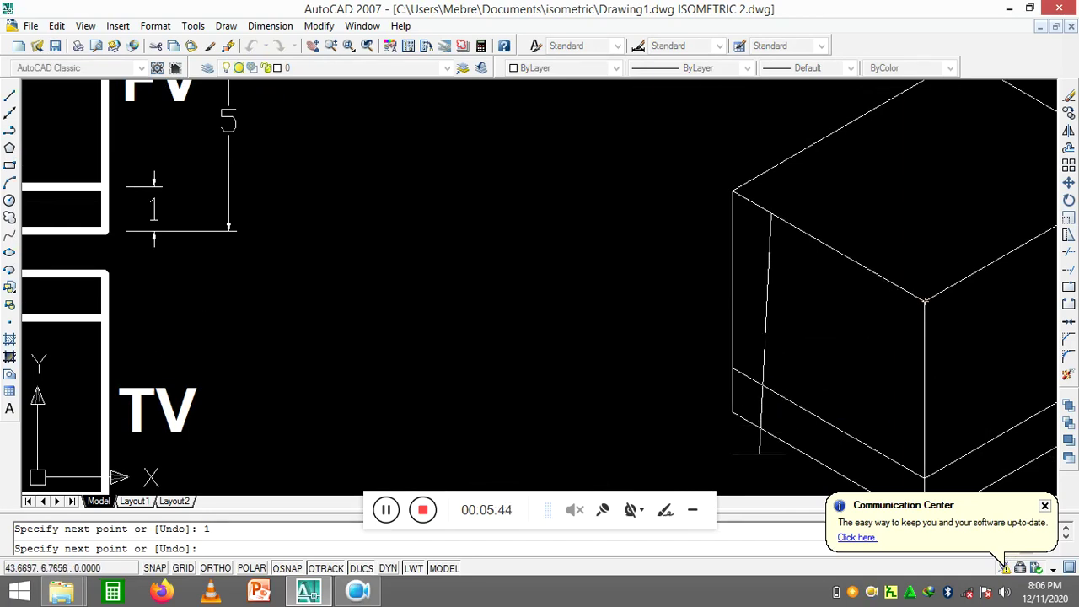
left_click(771, 389)
right_click(677, 287)
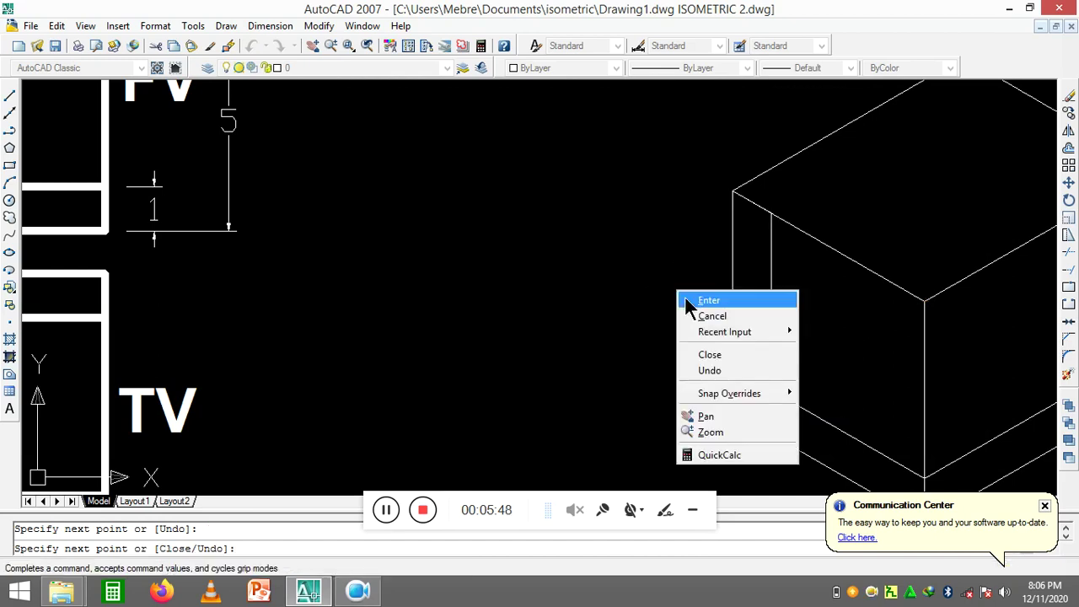
left_click(696, 297)
Stretch the 150° band line's end grip so it meets the new vertical line
scroll(787, 382, "up", 2)
left_click(765, 321)
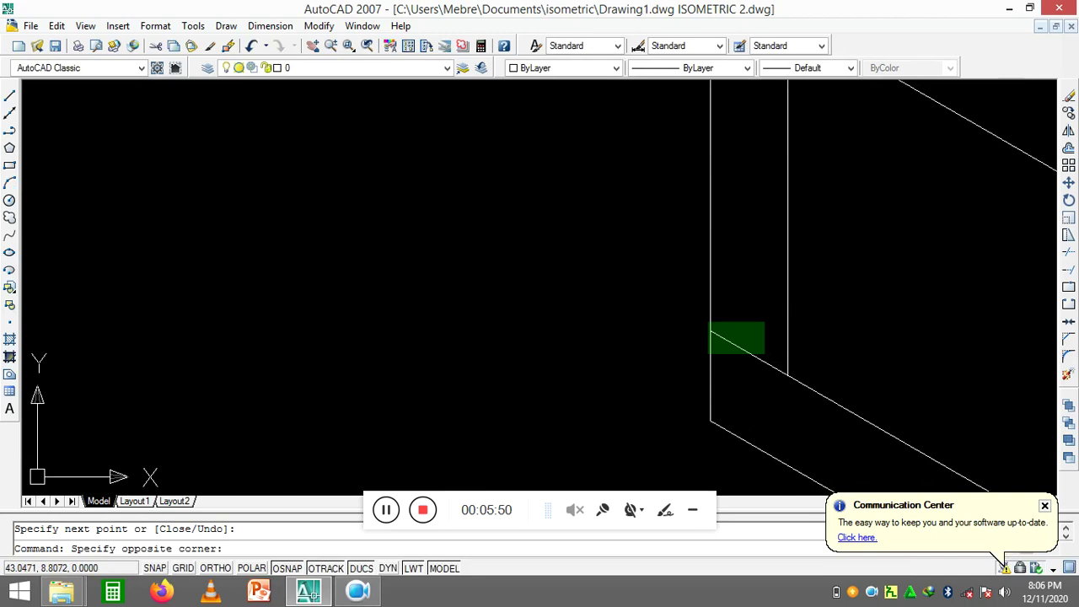
left_click(711, 354)
key("Escape")
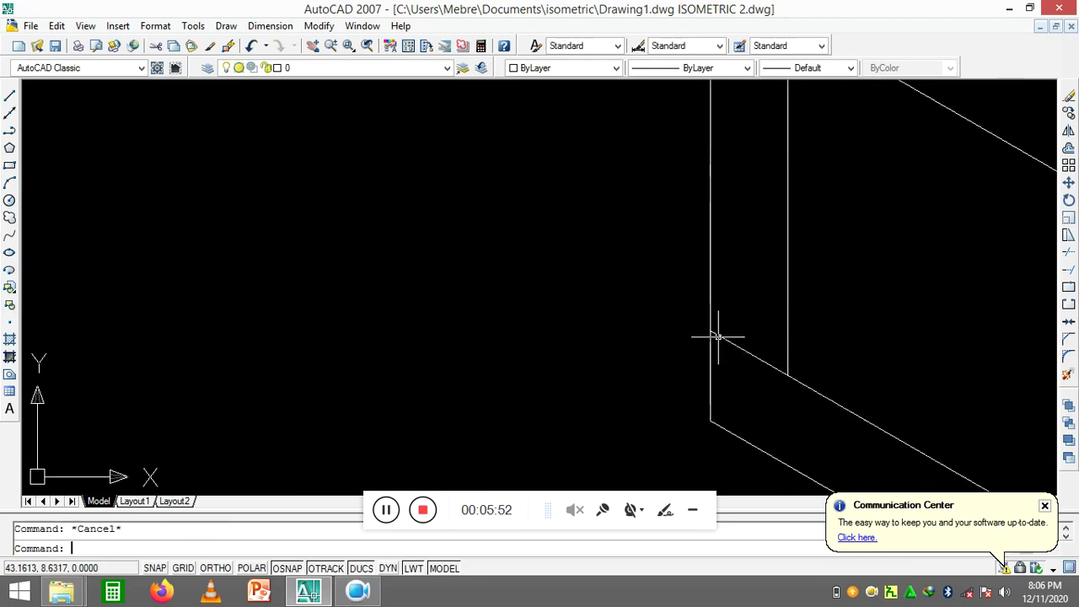
left_click(719, 354)
left_click(713, 339)
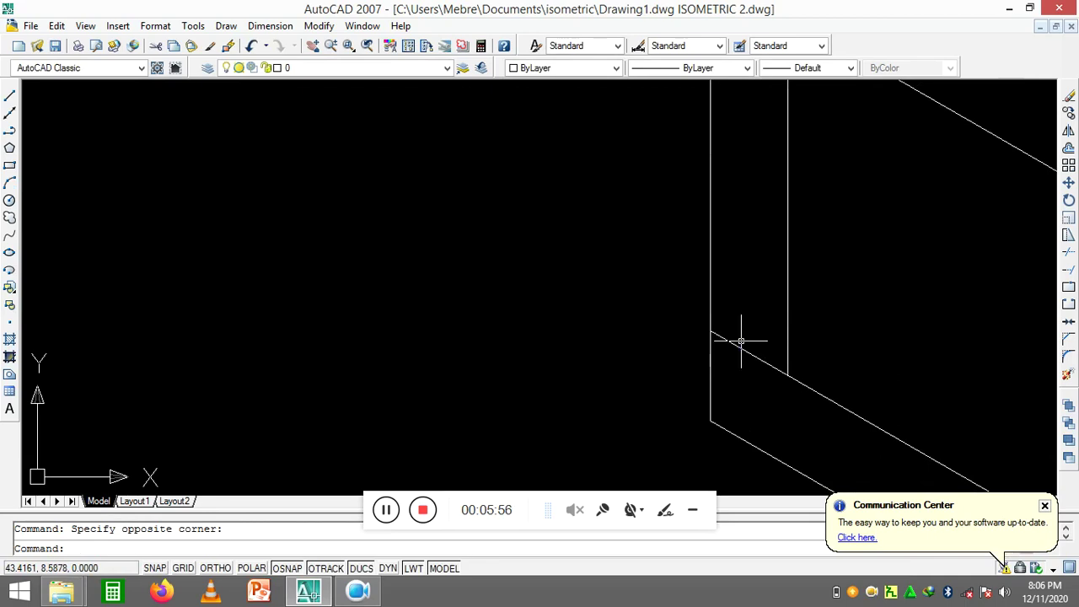
left_click(733, 342)
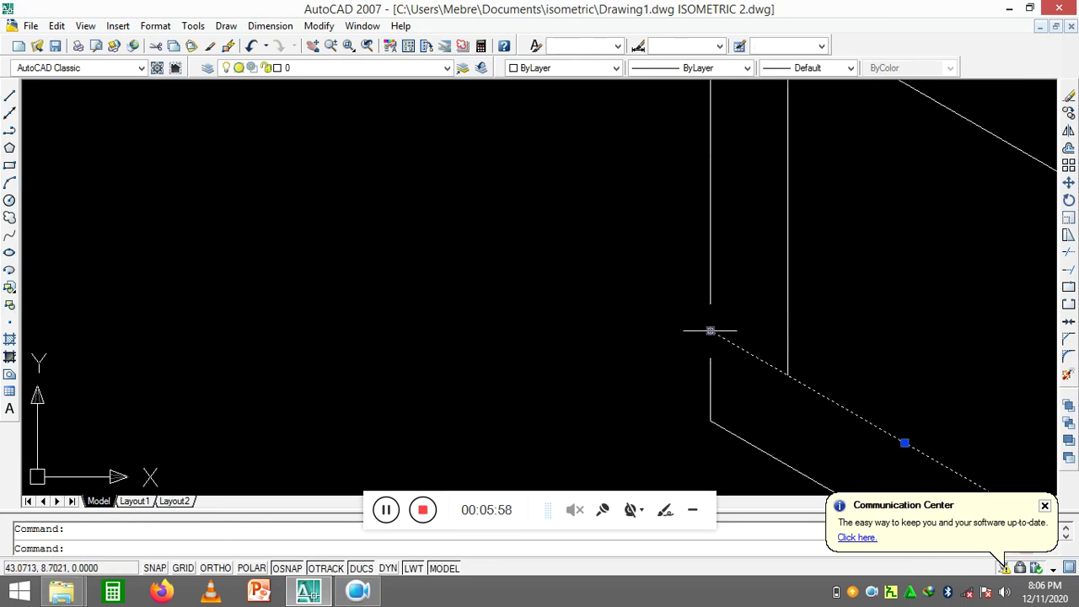
left_click(710, 330)
left_click(790, 361)
scroll(792, 357, "down", 5)
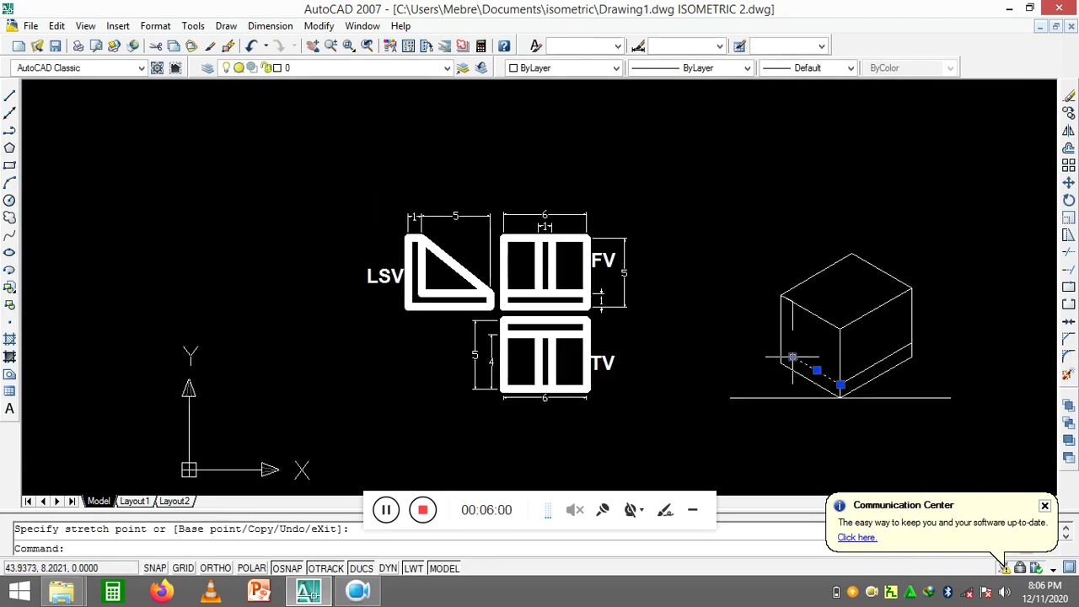
key("Escape")
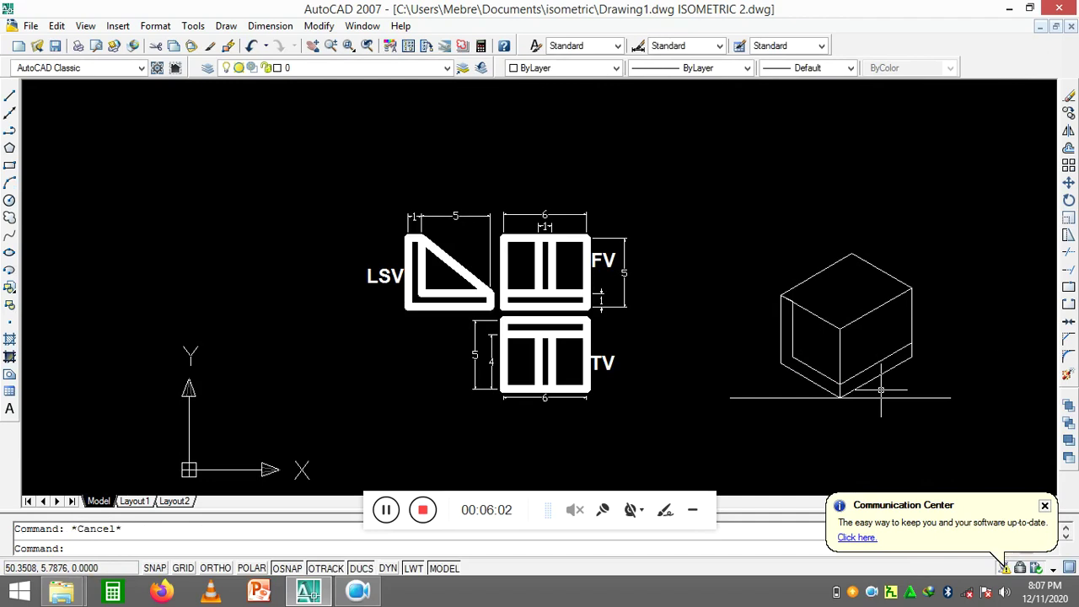
scroll(904, 300, "up", 3)
scroll(716, 282, "down", 2)
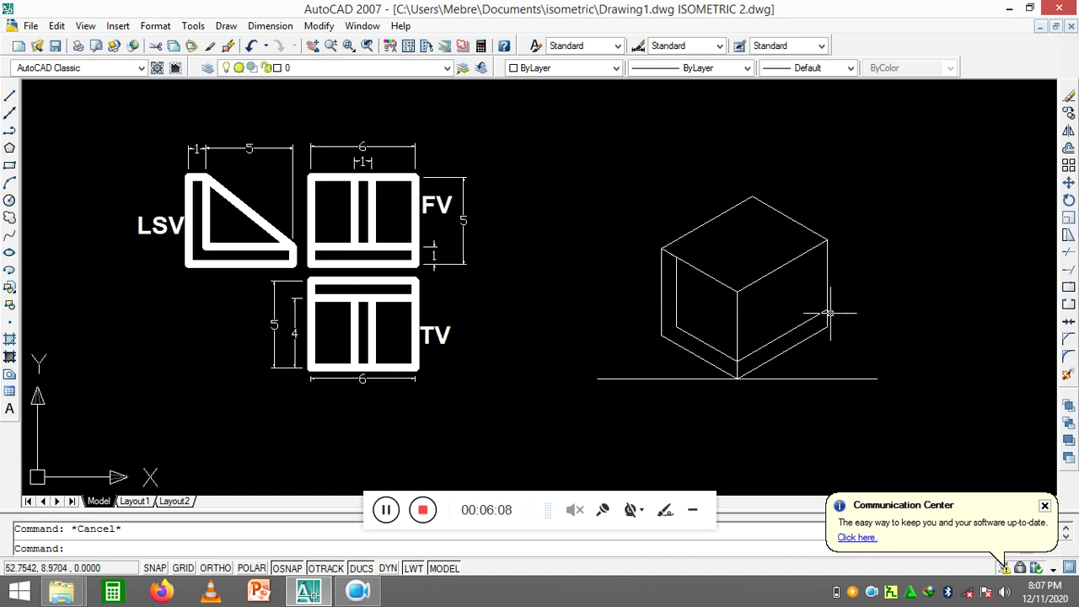
Draw a short line starting from a point on the isometric box
left_click(227, 26)
left_click(240, 67)
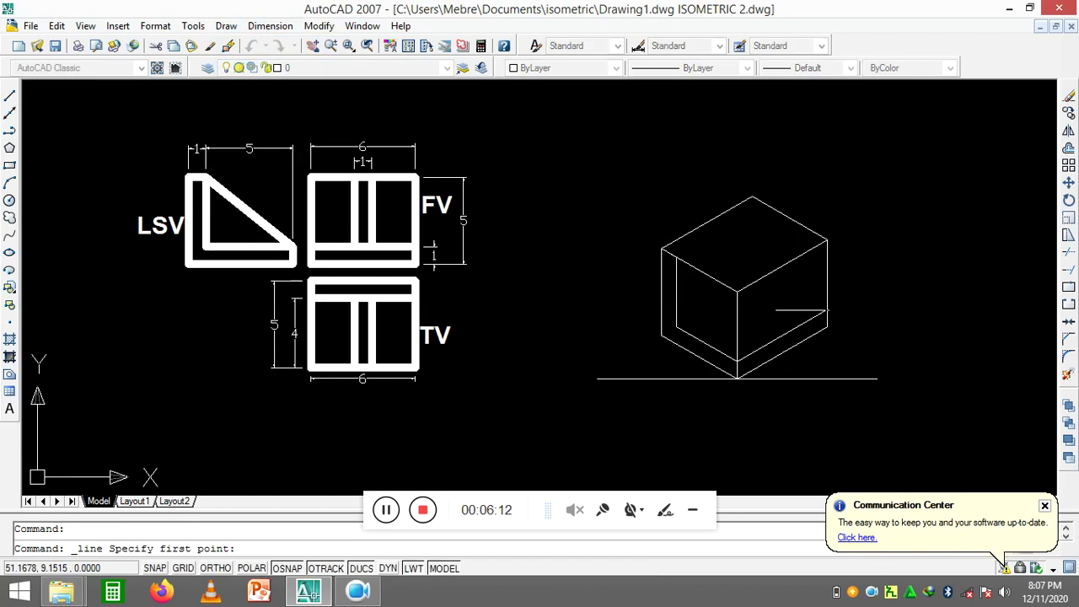
left_click(793, 165)
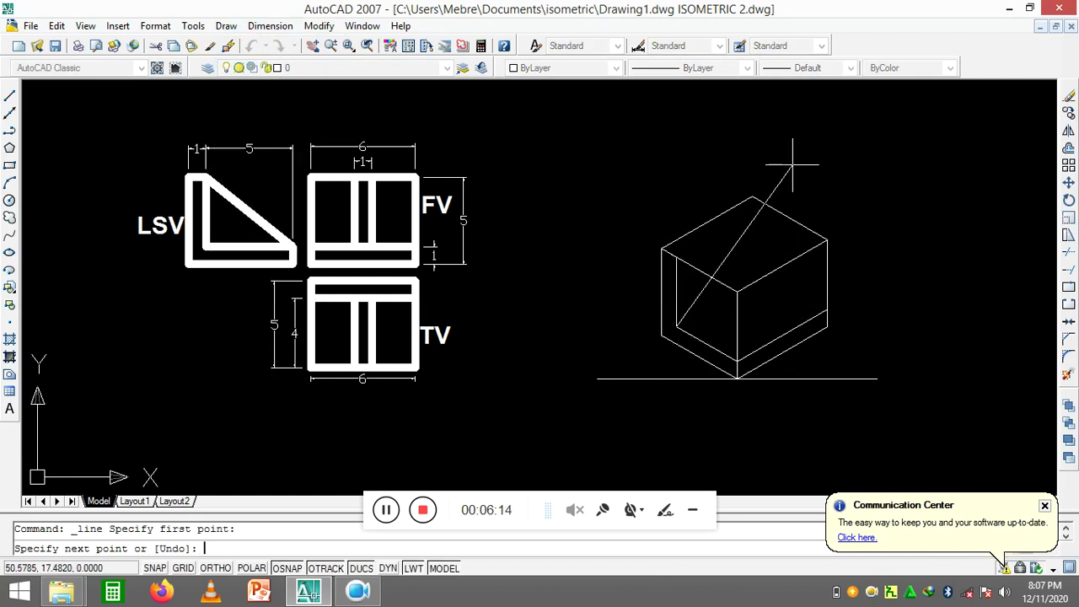
right_click(855, 180)
left_click(873, 183)
Copy the box's lower-right edge, using the box corner as the base point
left_click(843, 258)
left_click(806, 266)
right_click(833, 299)
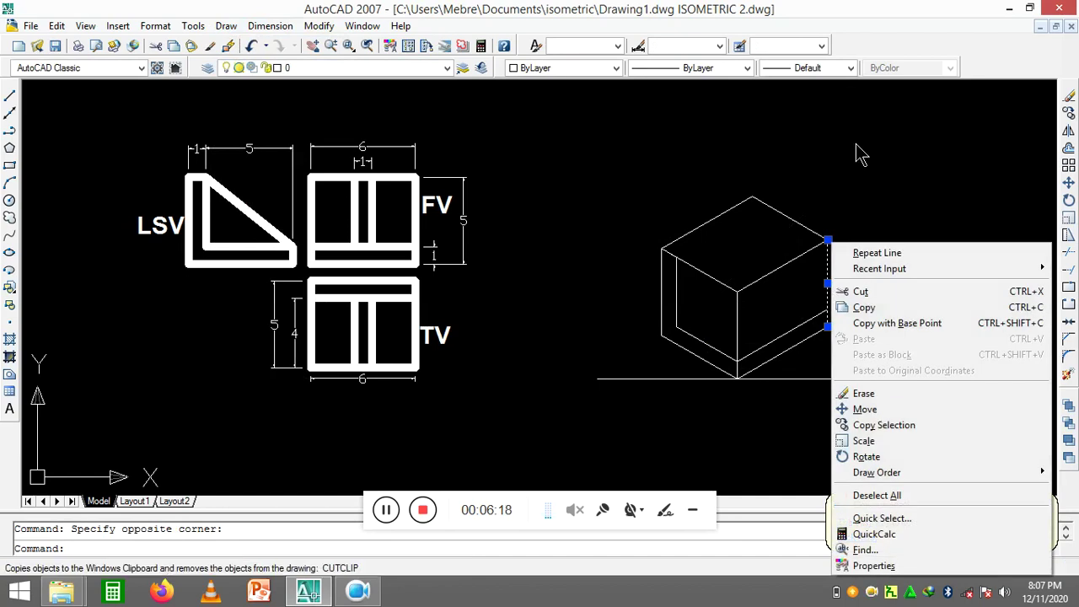
key("Escape")
key("Escape")
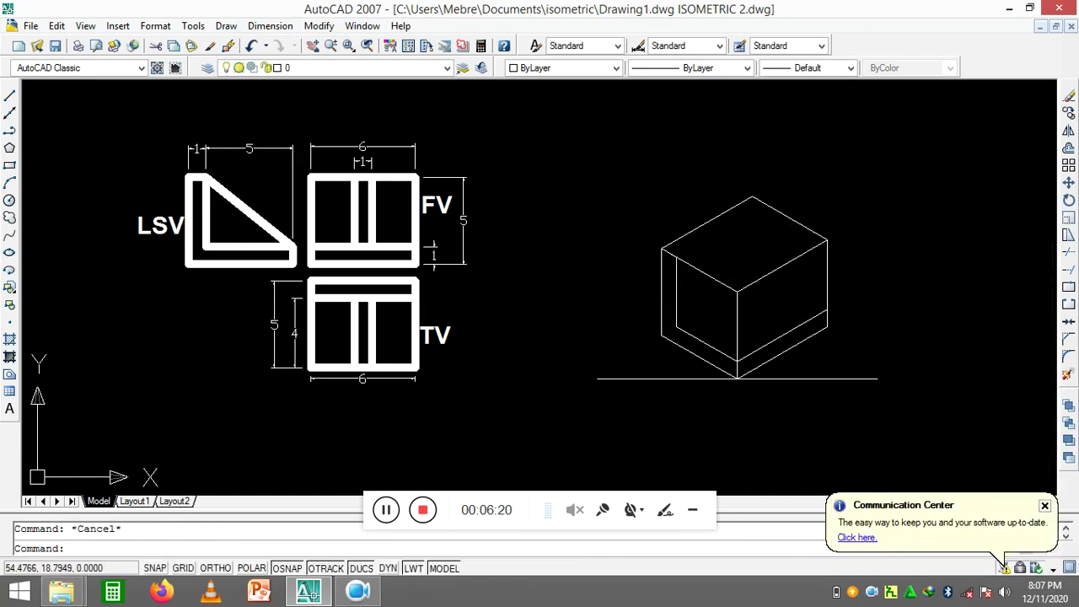
left_click(780, 334)
right_click(780, 334)
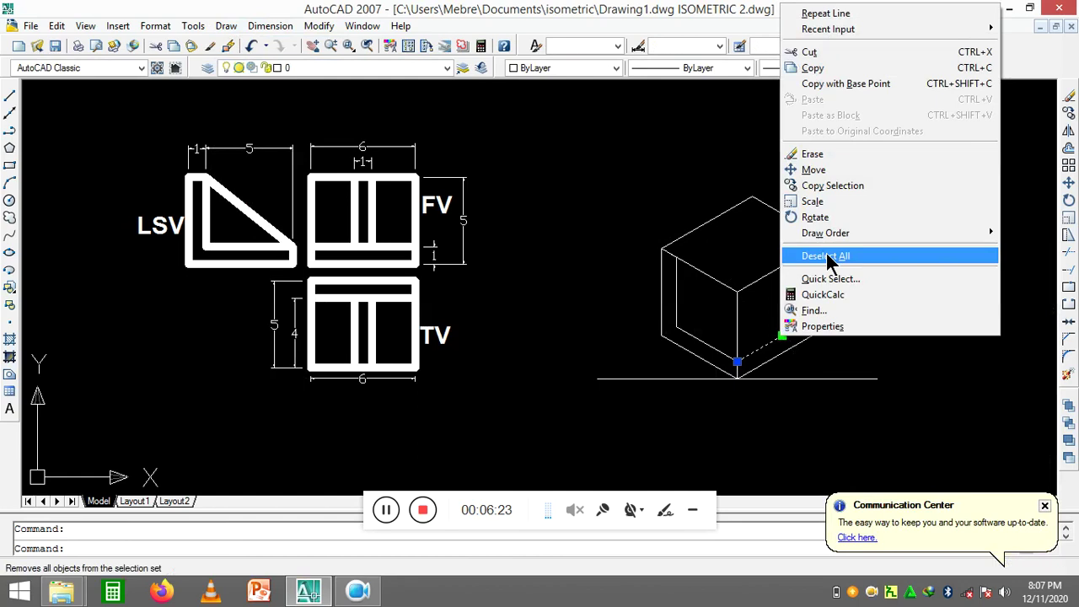
left_click(834, 186)
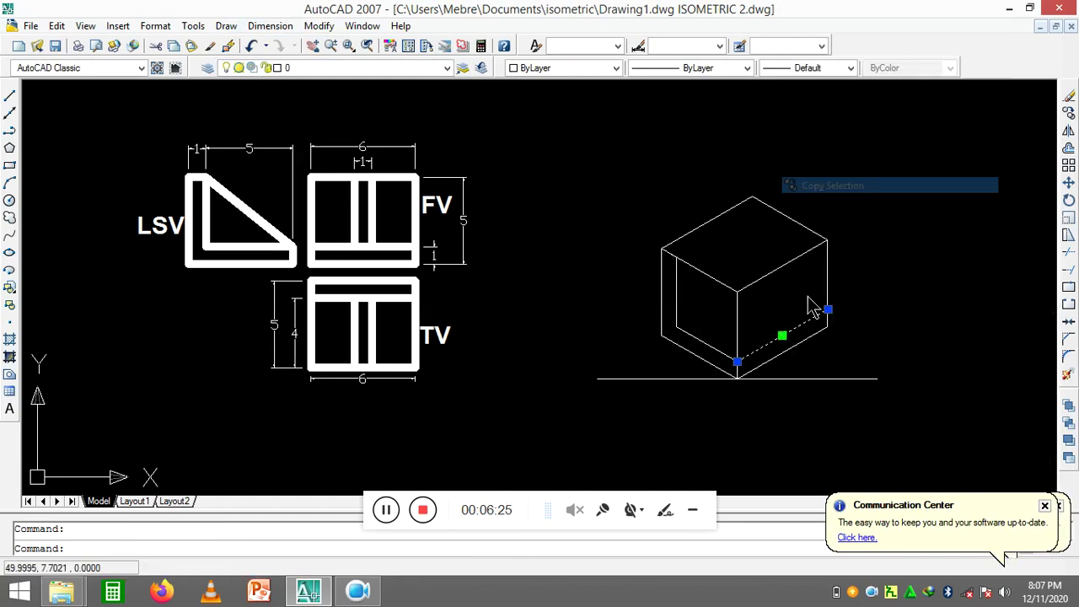
left_click(738, 362)
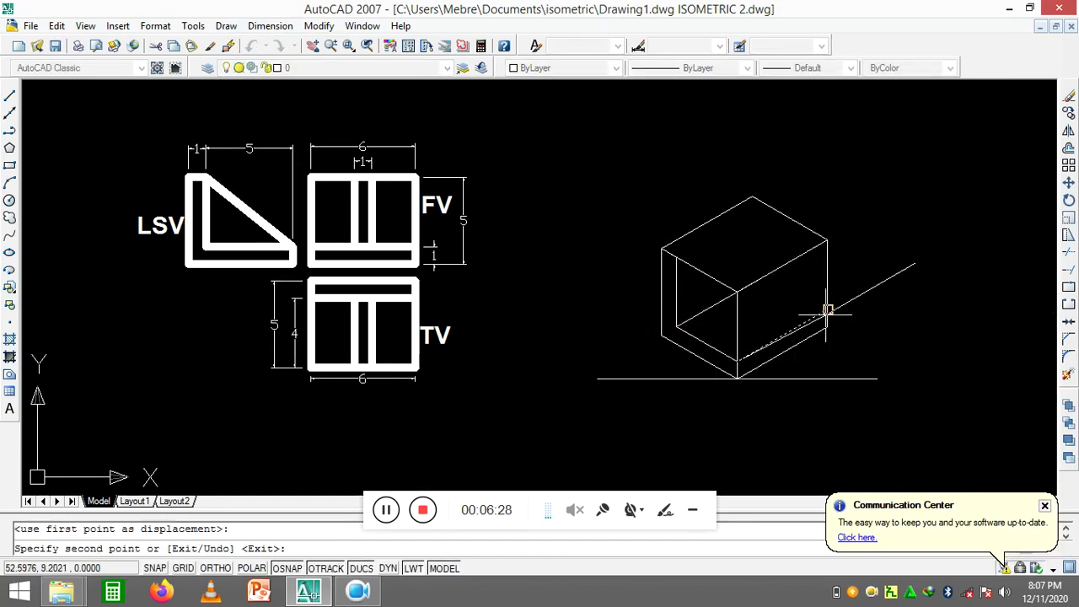
right_click(855, 278)
left_click(882, 285)
Copy the hidden dashed edge from the bottom corner onto the box's right face
left_click(734, 346)
left_click(701, 336)
right_click(700, 348)
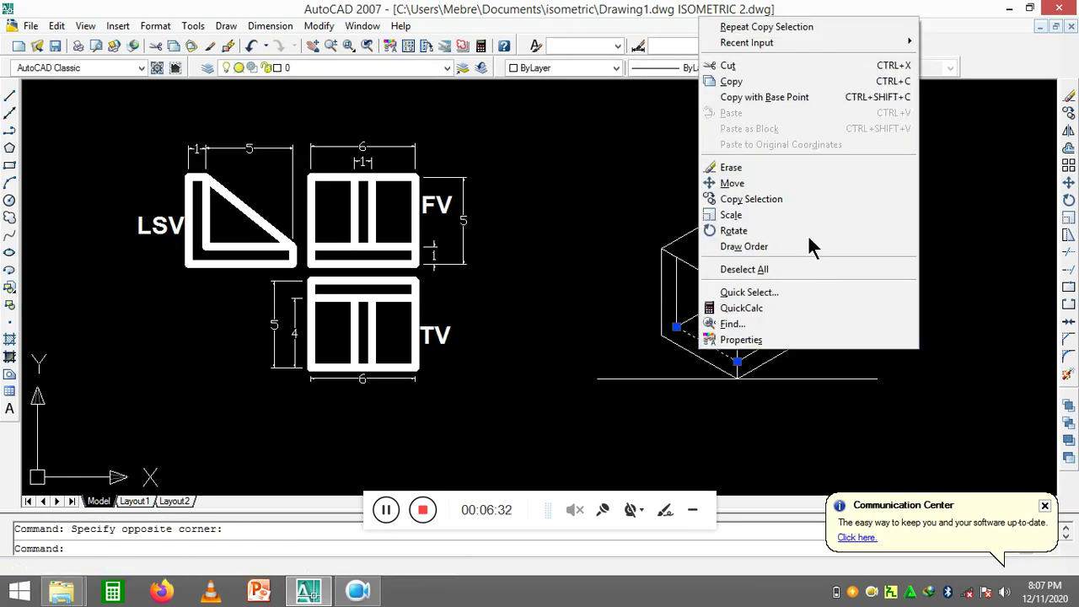
left_click(793, 200)
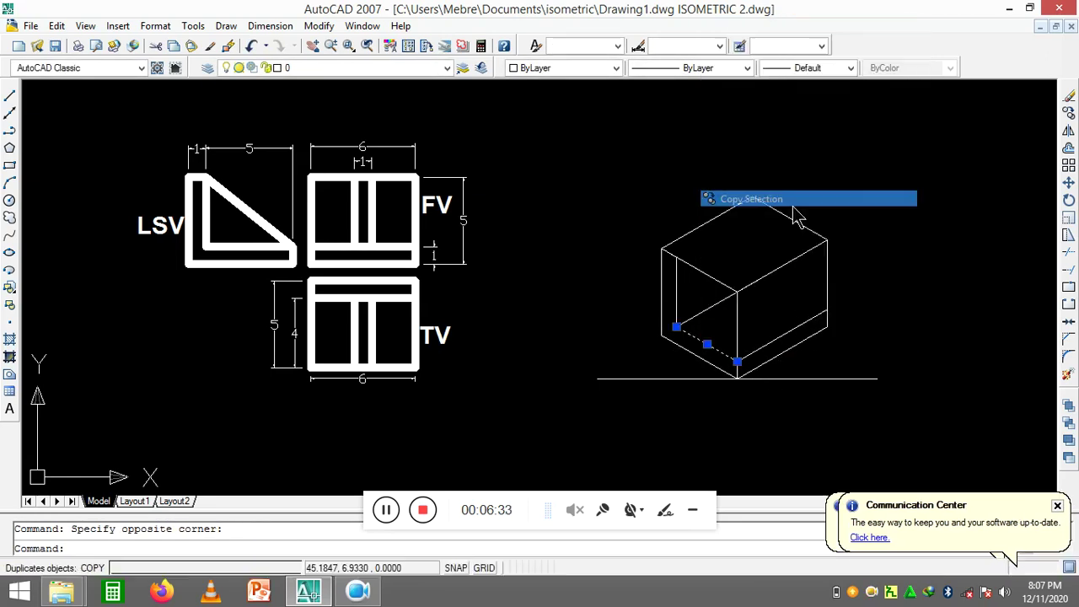
left_click(737, 362)
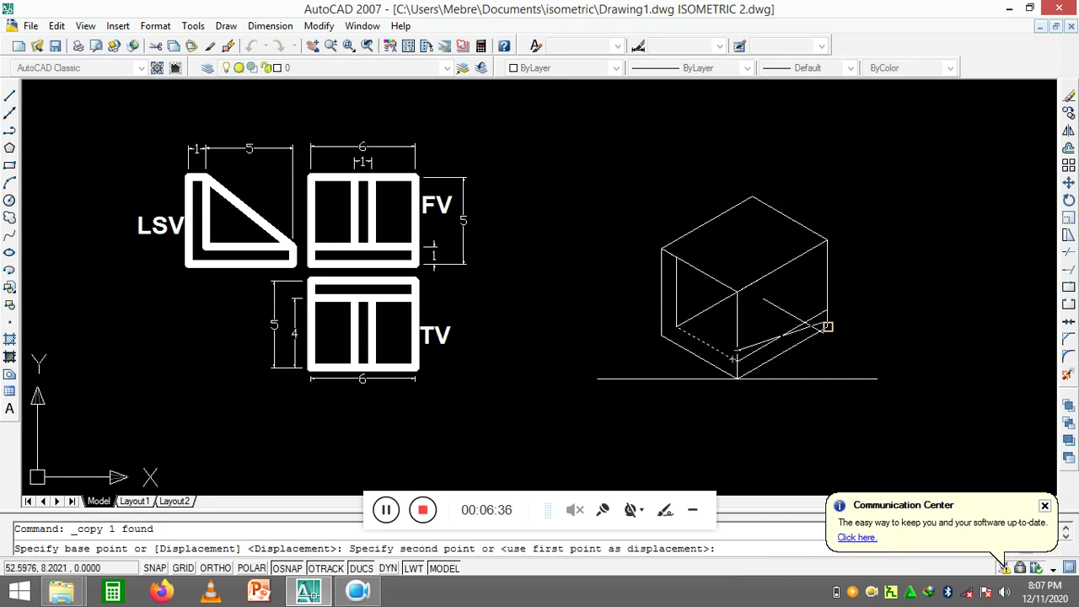
left_click(827, 309)
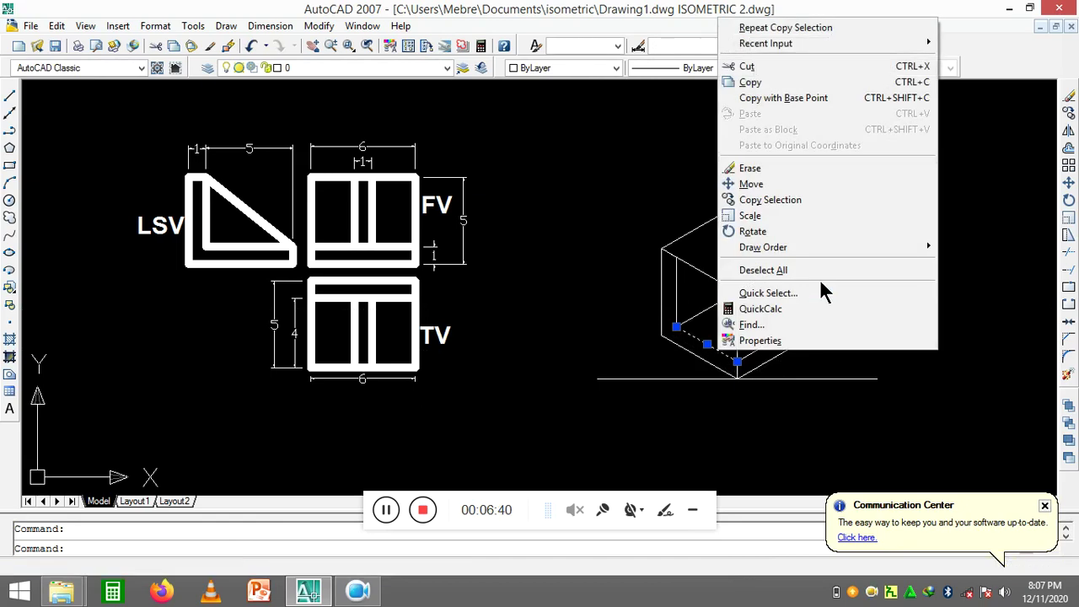
left_click(816, 200)
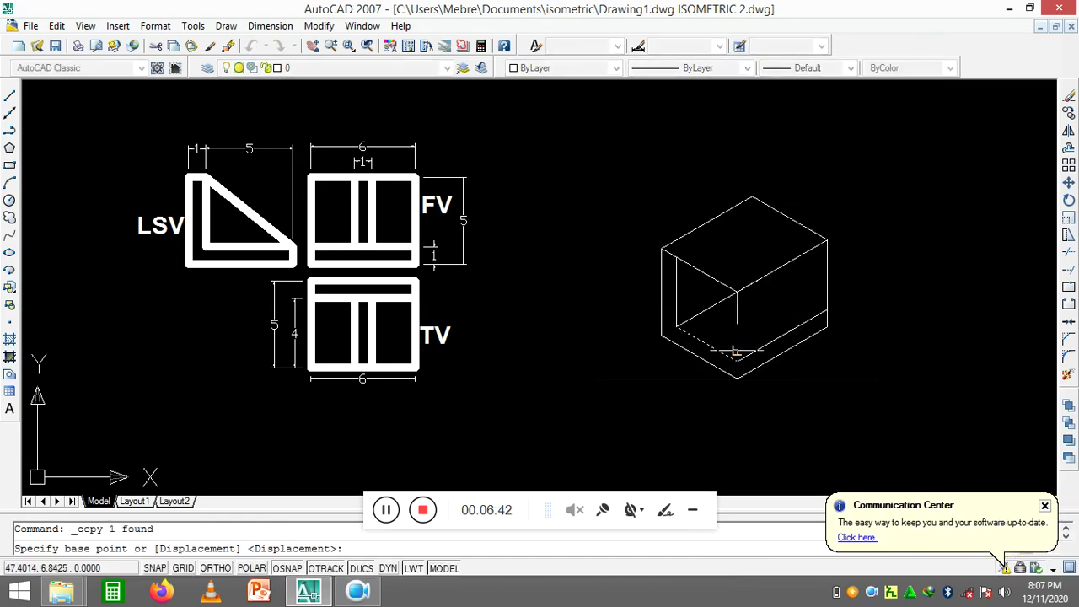
left_click(730, 360)
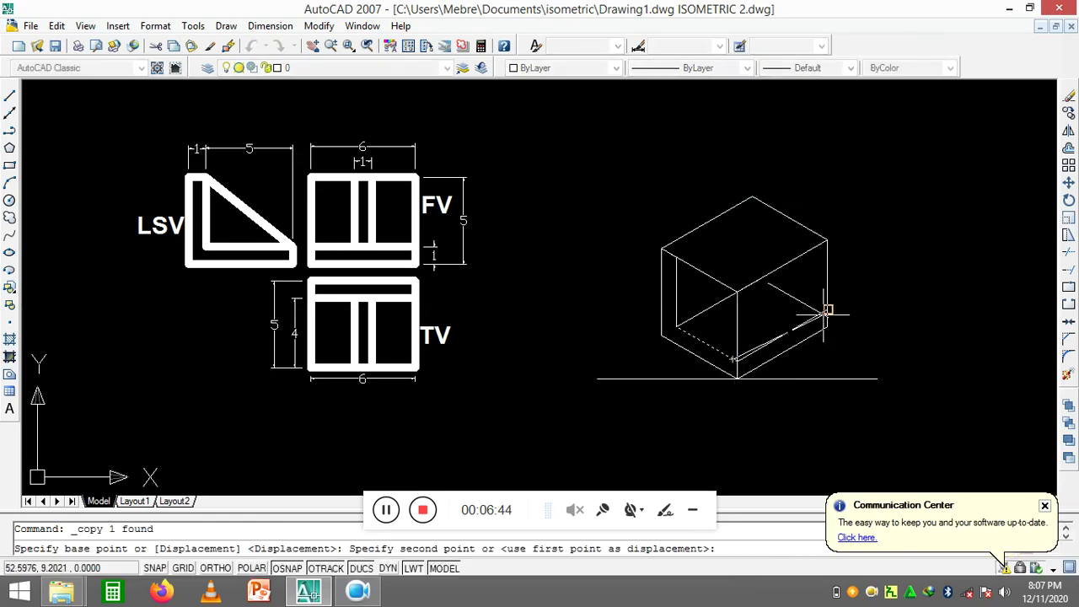
left_click(828, 312)
right_click(909, 287)
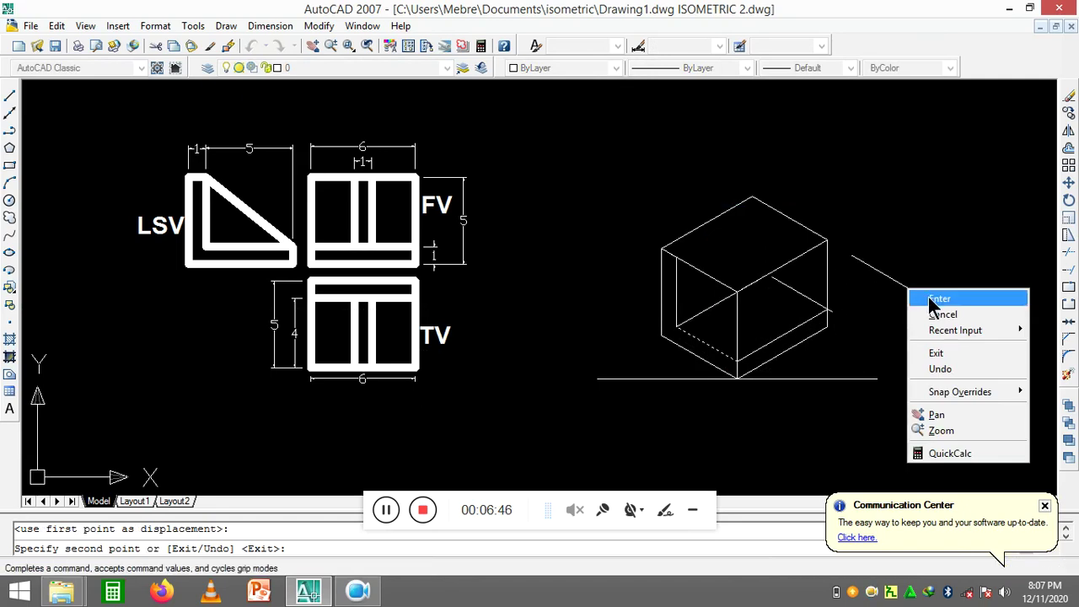
left_click(928, 294)
Move the copied dashed line slightly upward
scroll(818, 314, "up", 5)
left_click(808, 302)
left_click(797, 270)
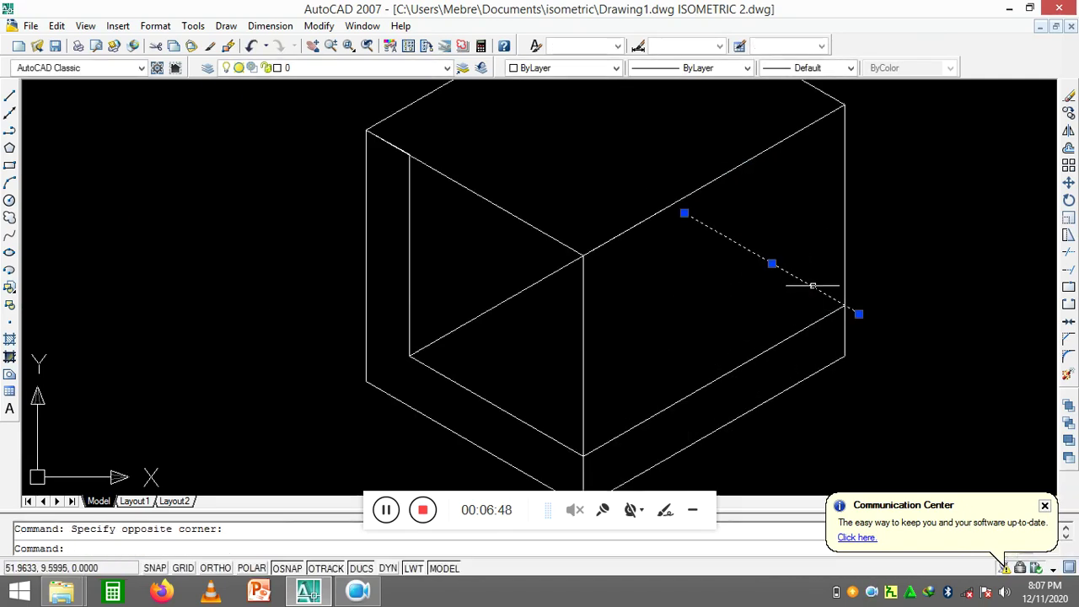
right_click(858, 328)
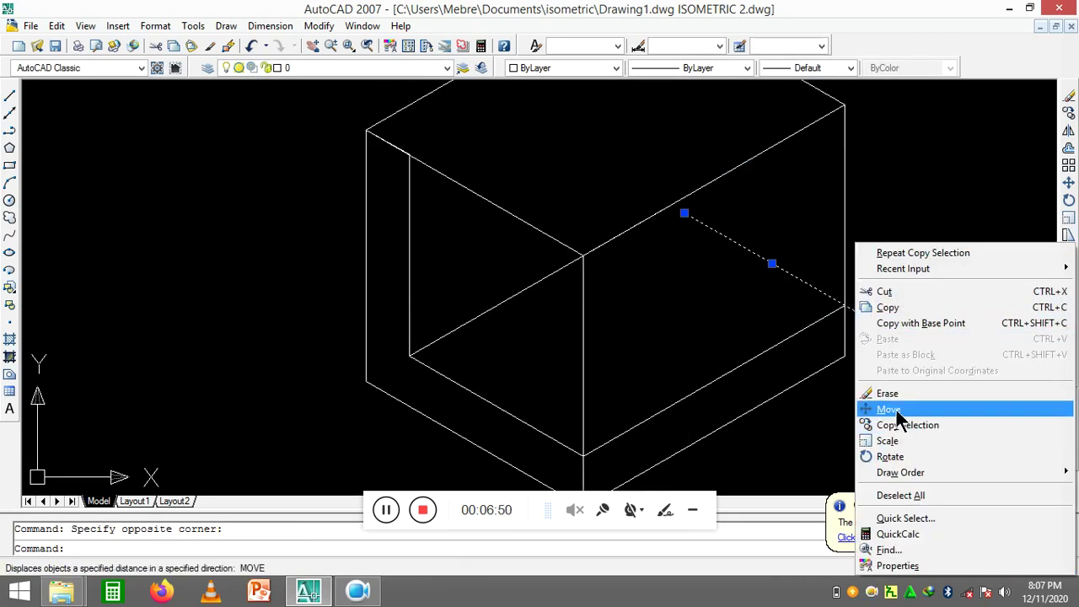
left_click(877, 409)
left_click(853, 310)
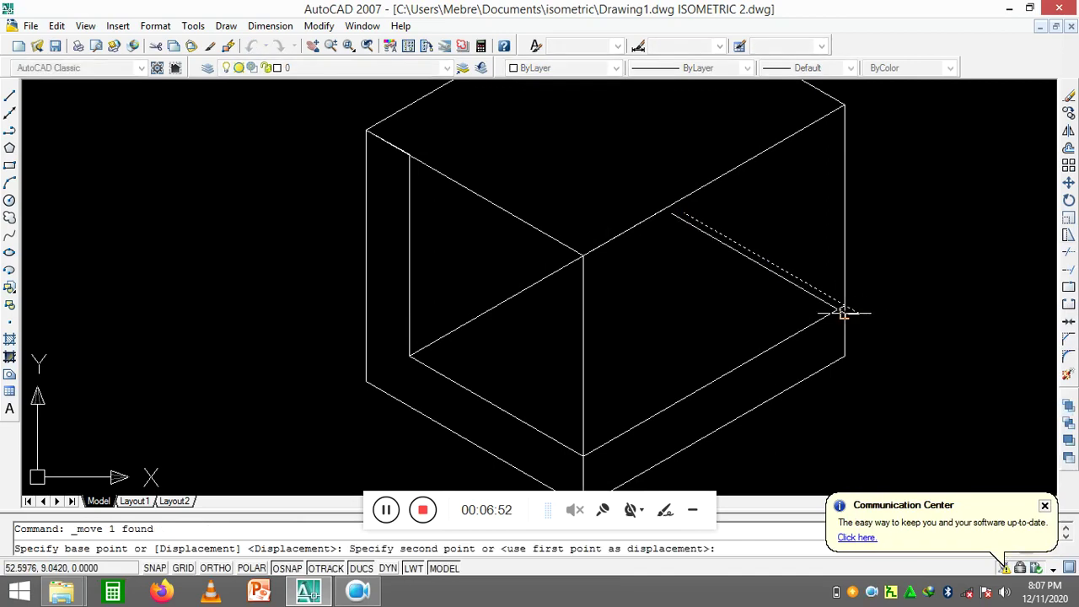
left_click(845, 306)
scroll(854, 295, "down", 2)
scroll(856, 289, "down", 1)
key("Escape")
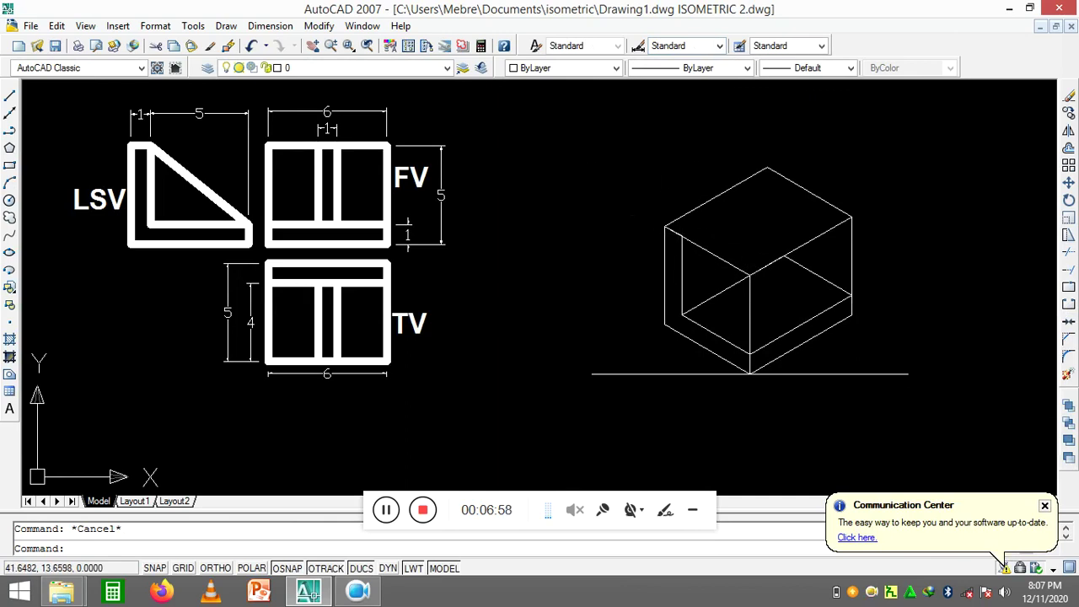
Copy the box's top-left edge inward onto the top face, at the inner vertical line's top
right_click(598, 172)
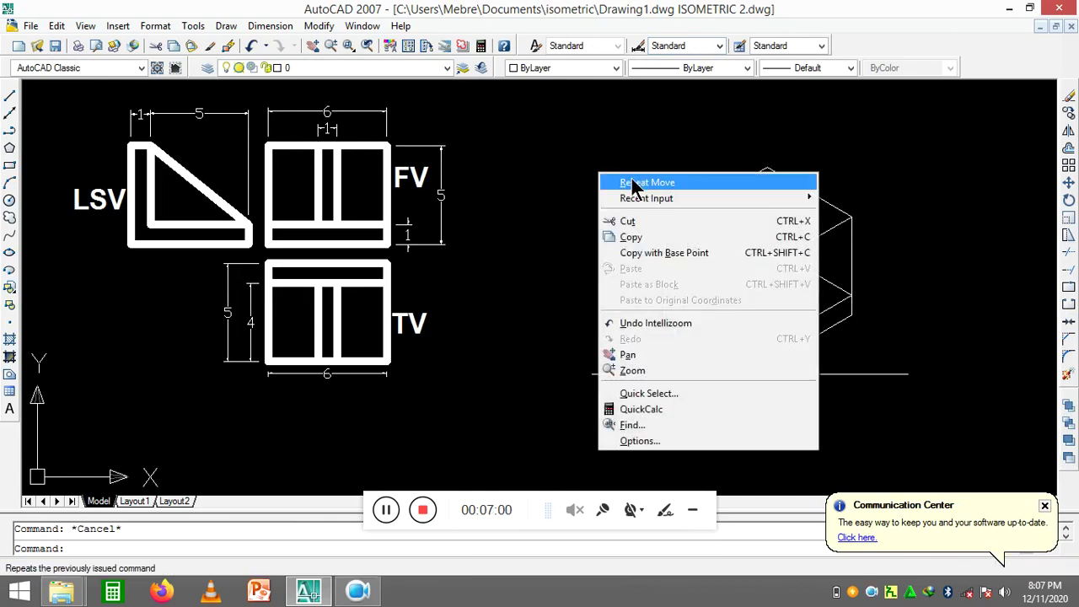
key("Escape")
left_click(722, 179)
left_click(711, 184)
right_click(711, 184)
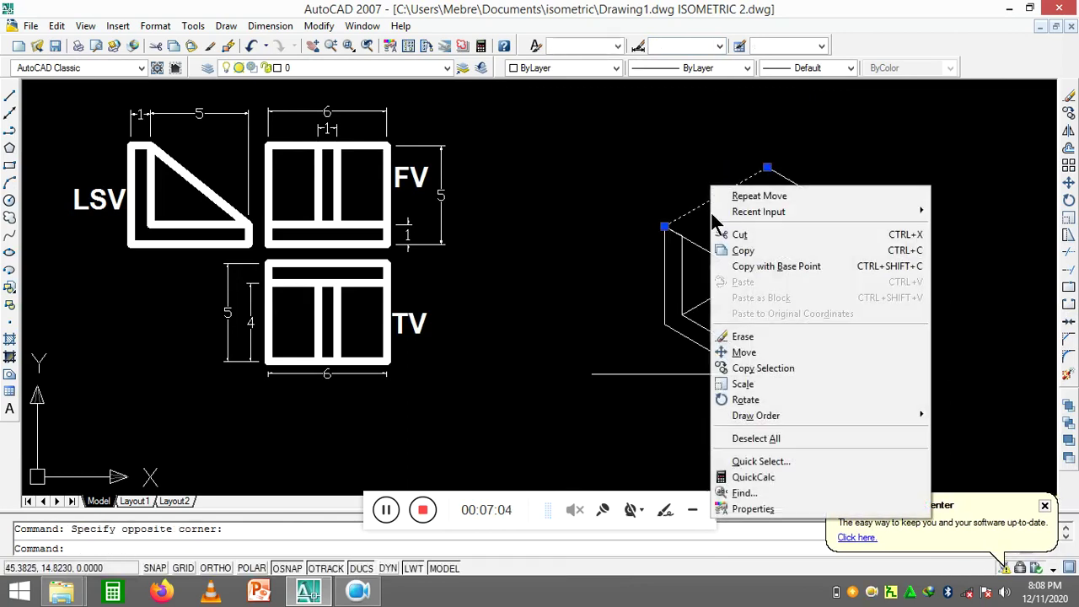
left_click(760, 366)
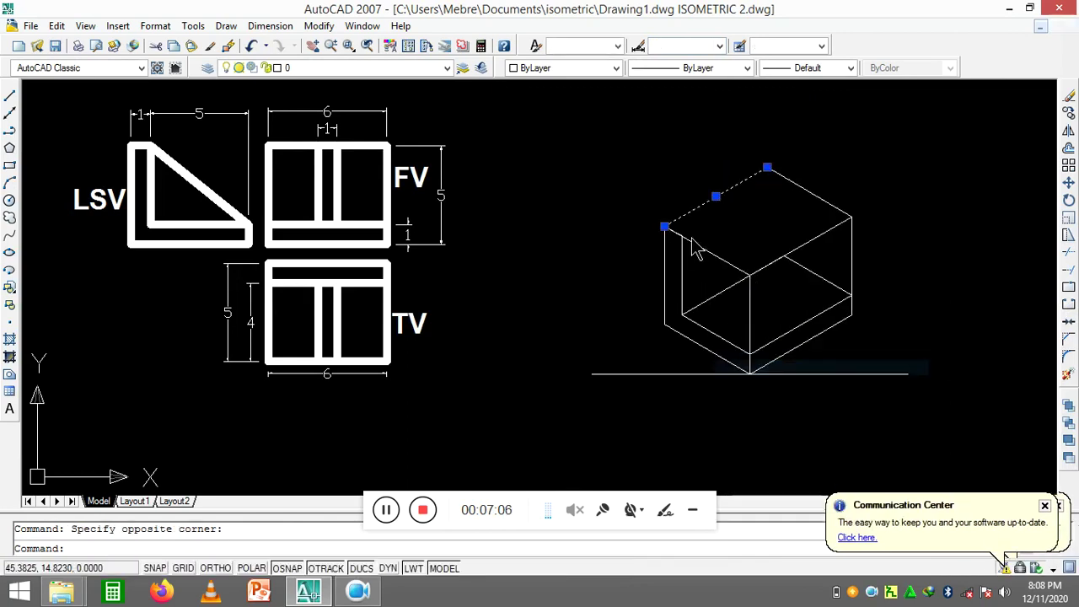
left_click(665, 226)
left_click(682, 235)
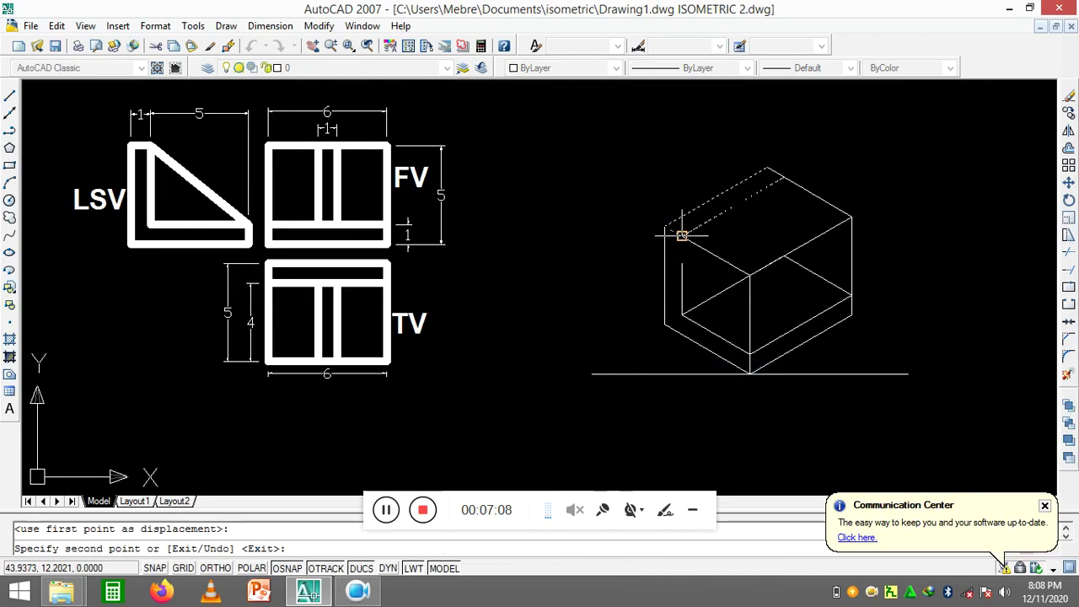
right_click(689, 169)
left_click(716, 178)
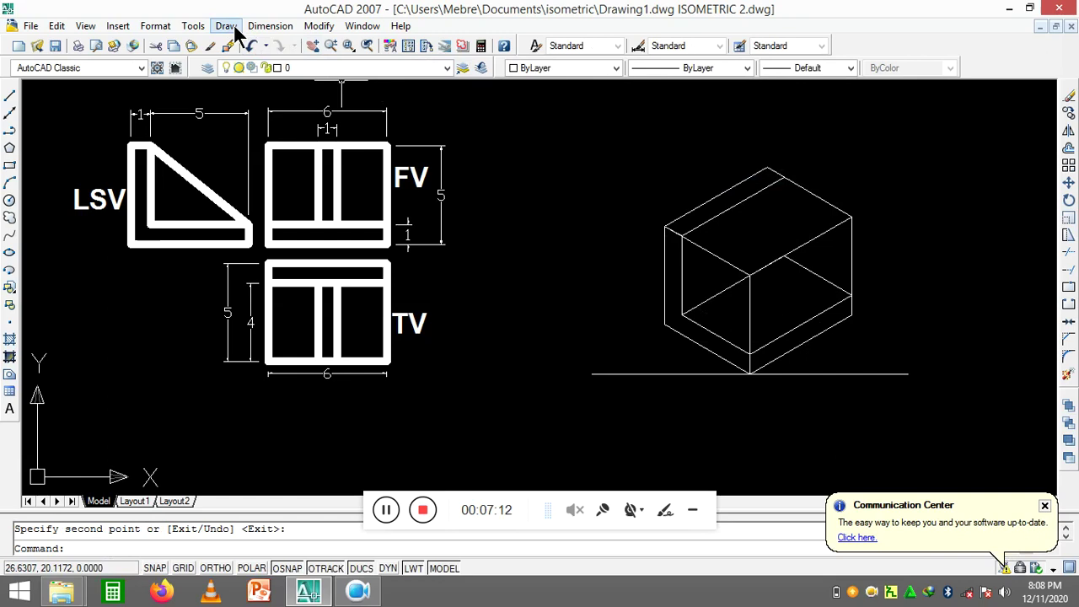
Draw a line starting at the box's top corner
left_click(236, 26)
left_click(247, 66)
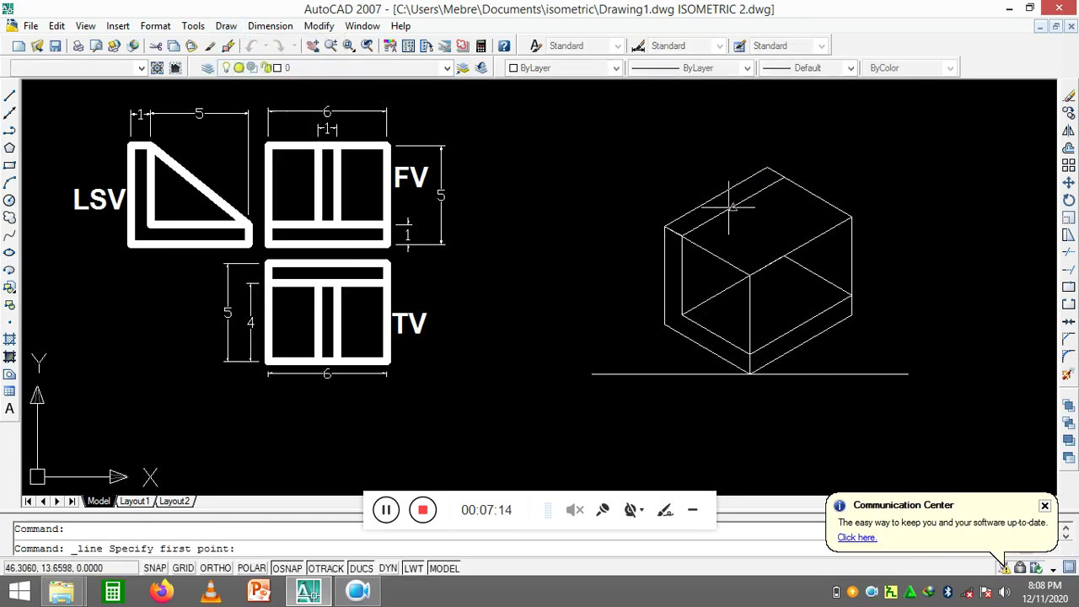
left_click(783, 177)
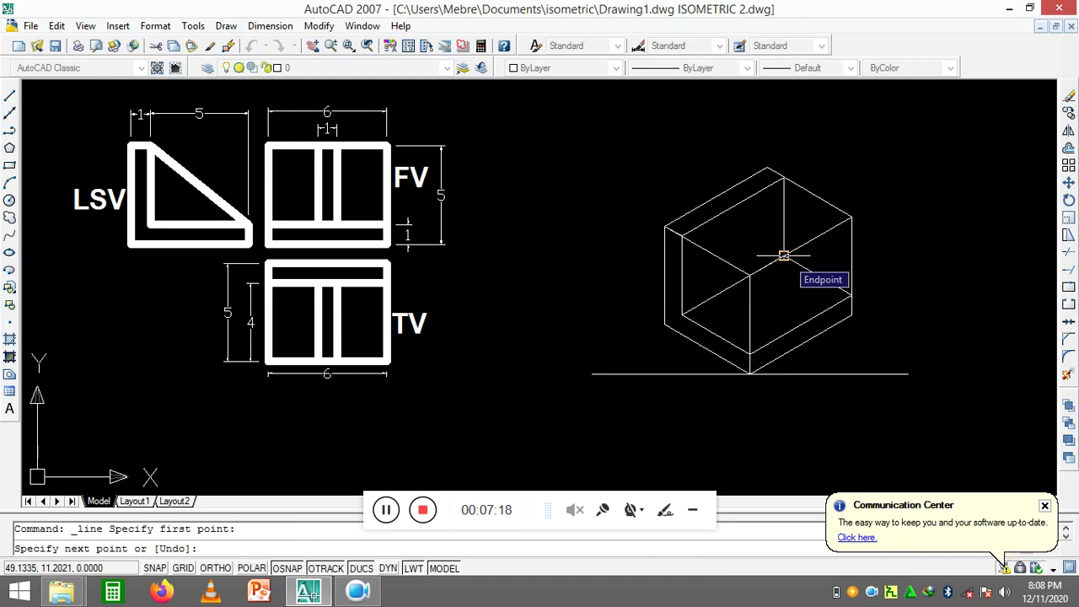
right_click(865, 113)
left_click(883, 123)
Move the box's right vertical edge into the middle of the top face
left_click_drag(873, 259, 834, 243)
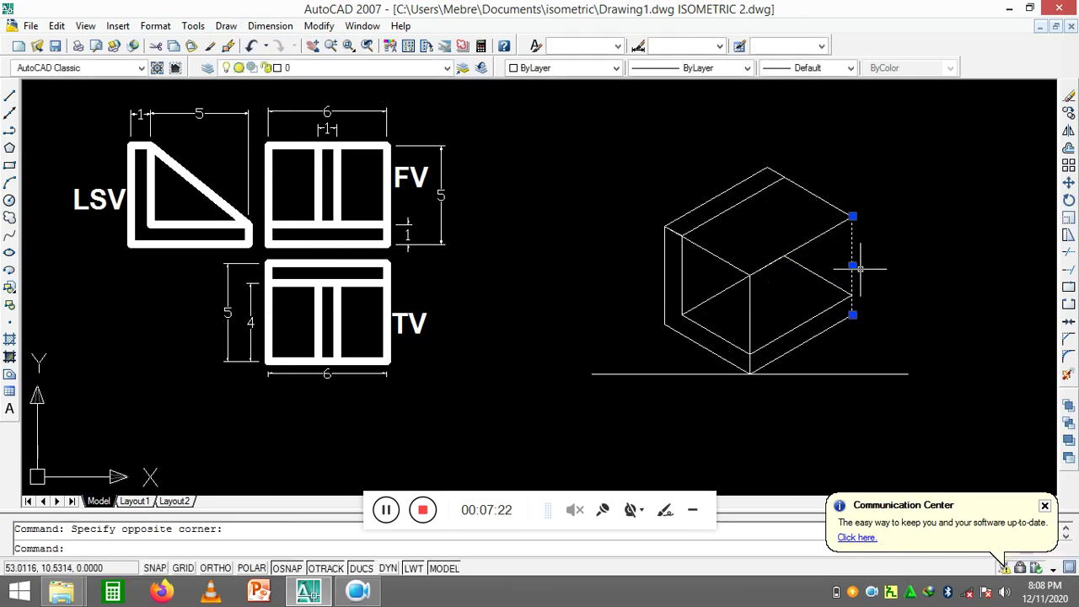
right_click(860, 268)
left_click(936, 422)
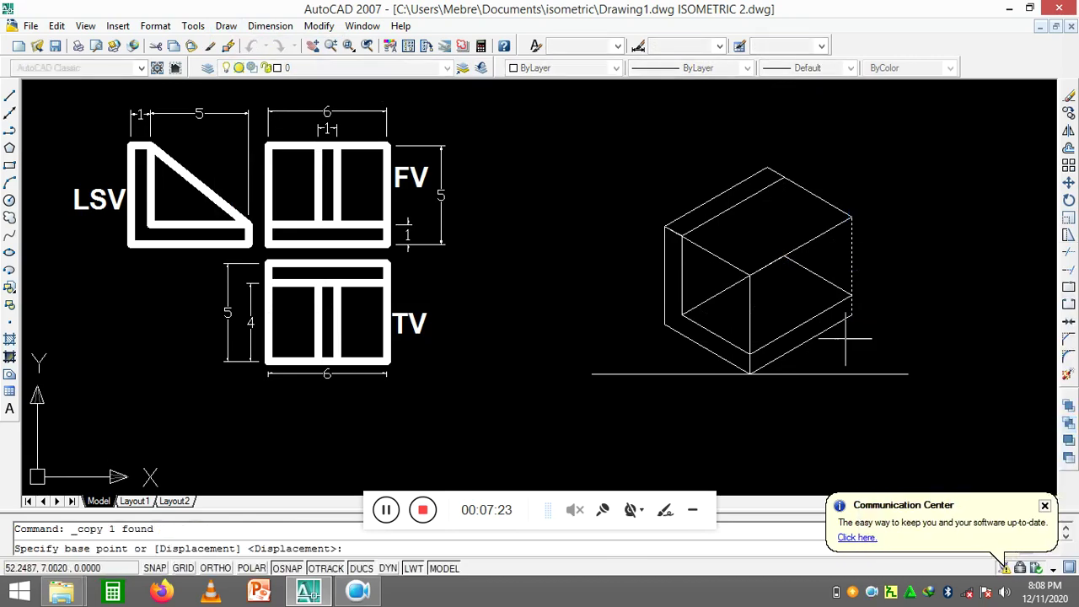
left_click(851, 302)
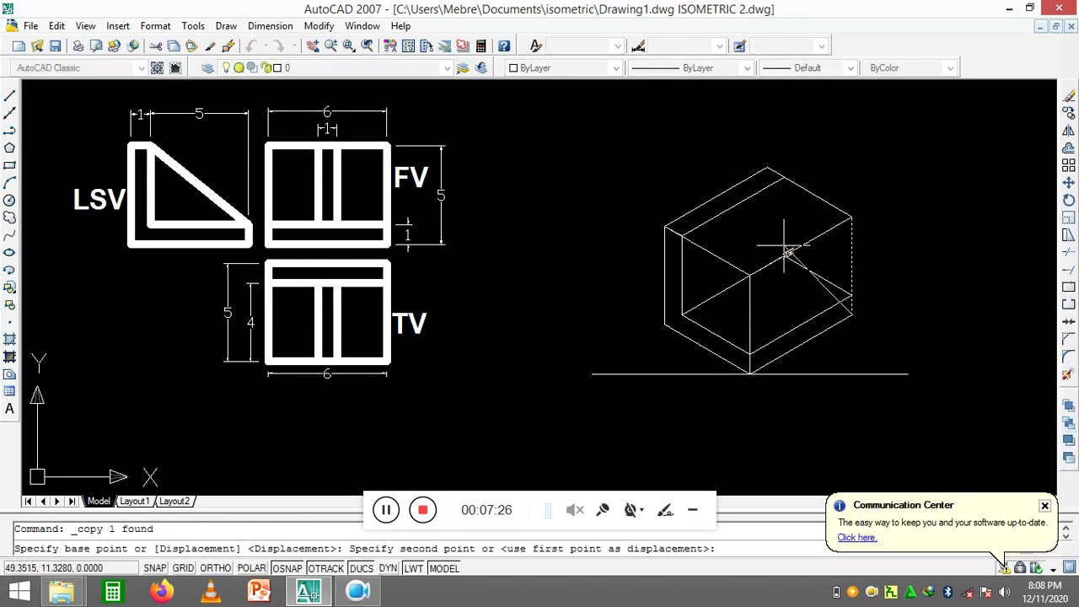
key("Return")
left_click(931, 216)
left_click(913, 242)
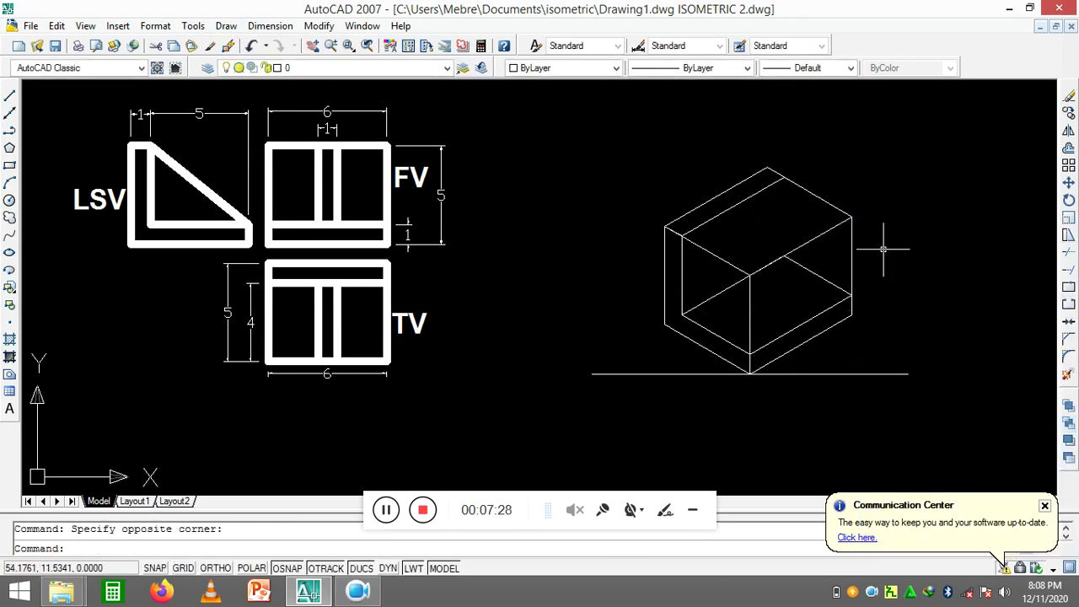
left_click(851, 248)
right_click(843, 242)
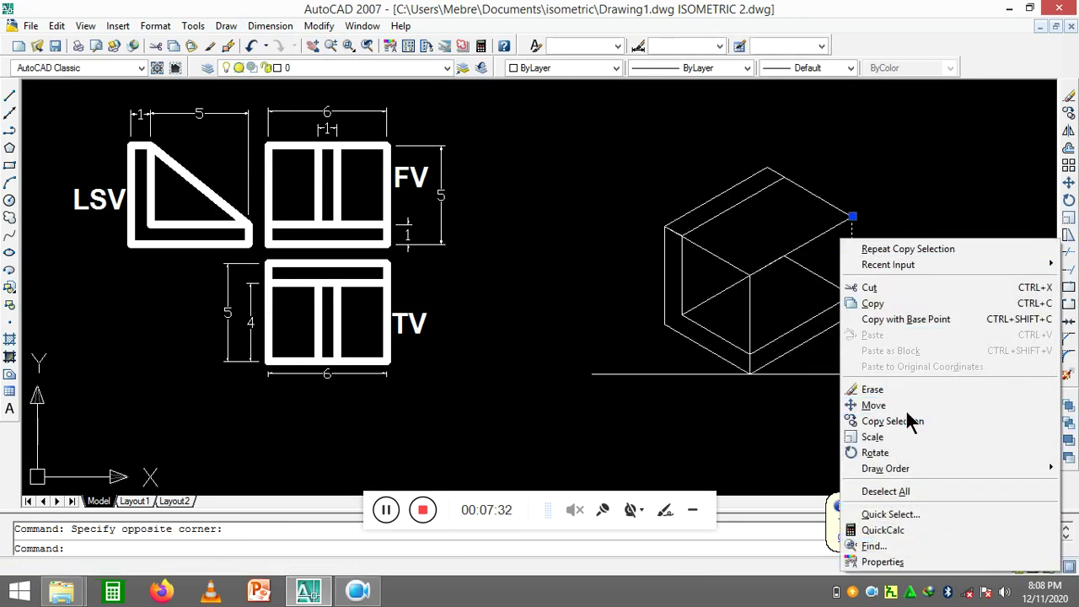
left_click(875, 405)
left_click(856, 214)
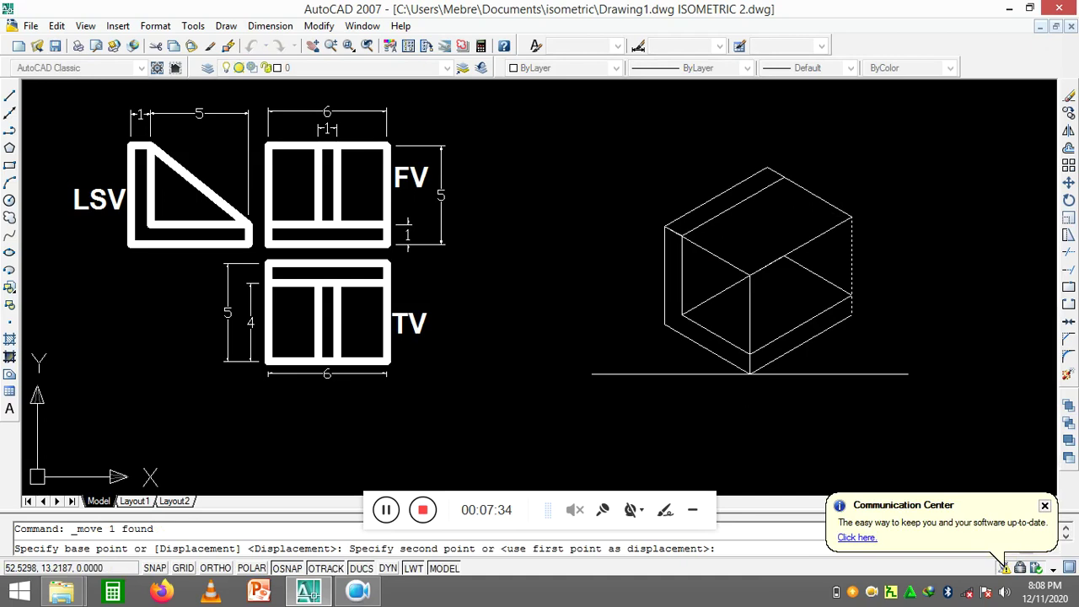
left_click(784, 177)
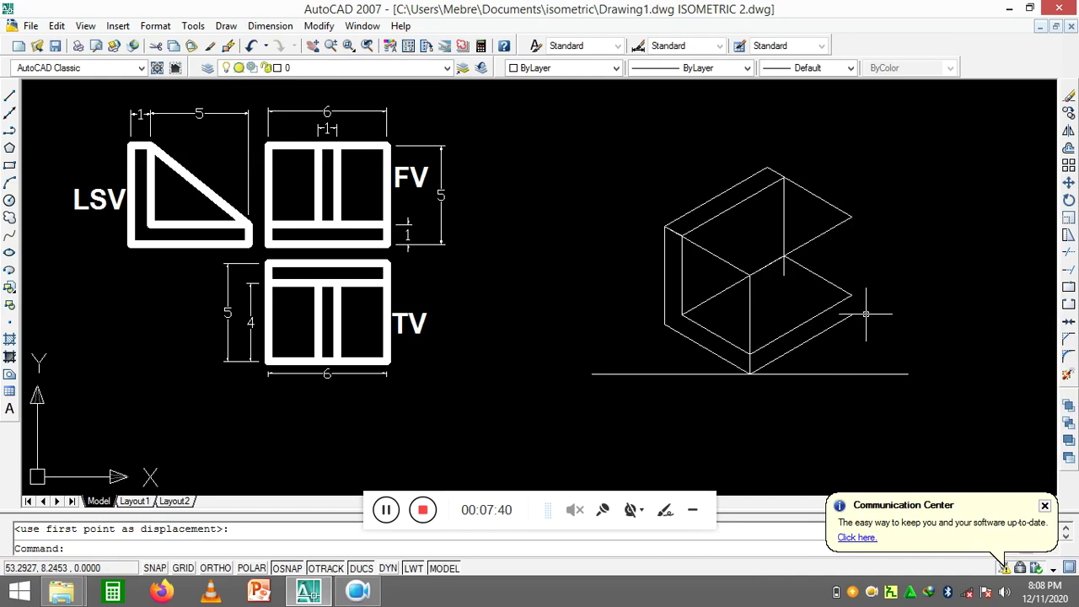
Draw a vertical line upward from the box corner
right_click(880, 139)
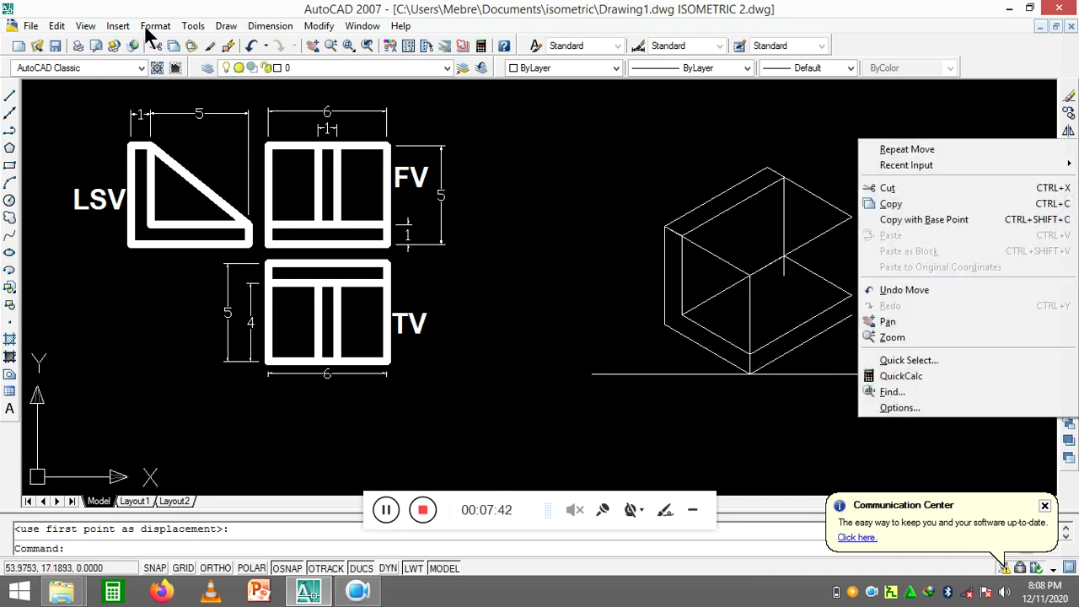
left_click(225, 26)
left_click(224, 26)
left_click(240, 70)
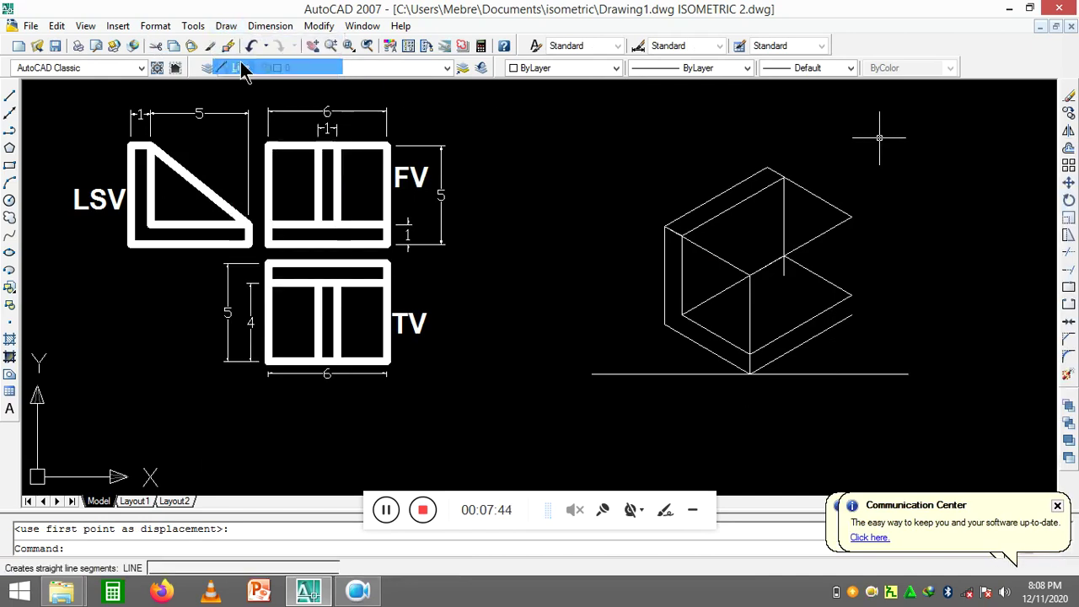
left_click(853, 295)
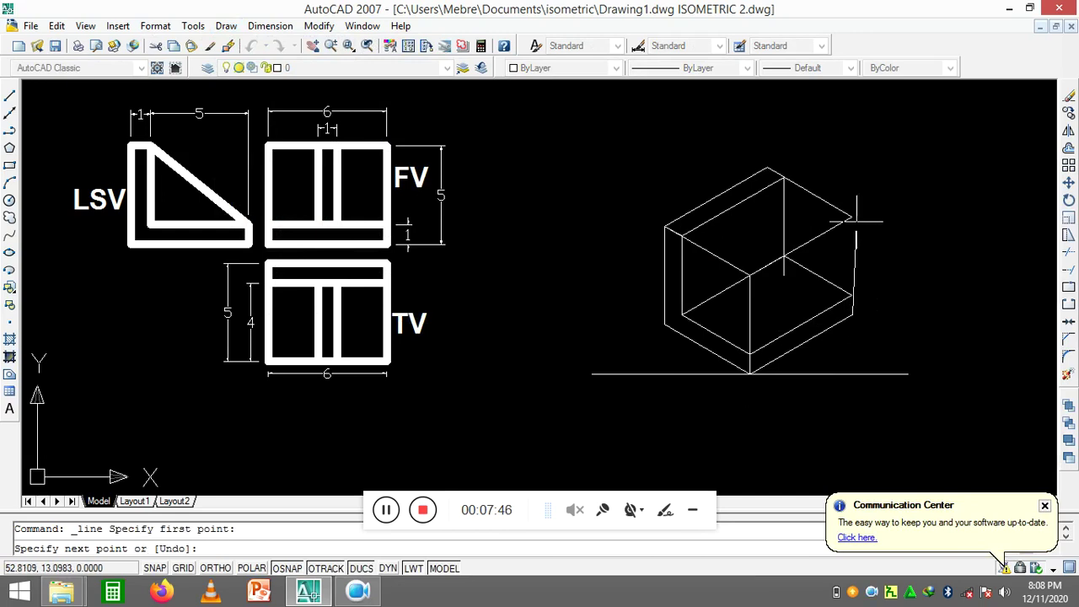
left_click(851, 216)
right_click(885, 181)
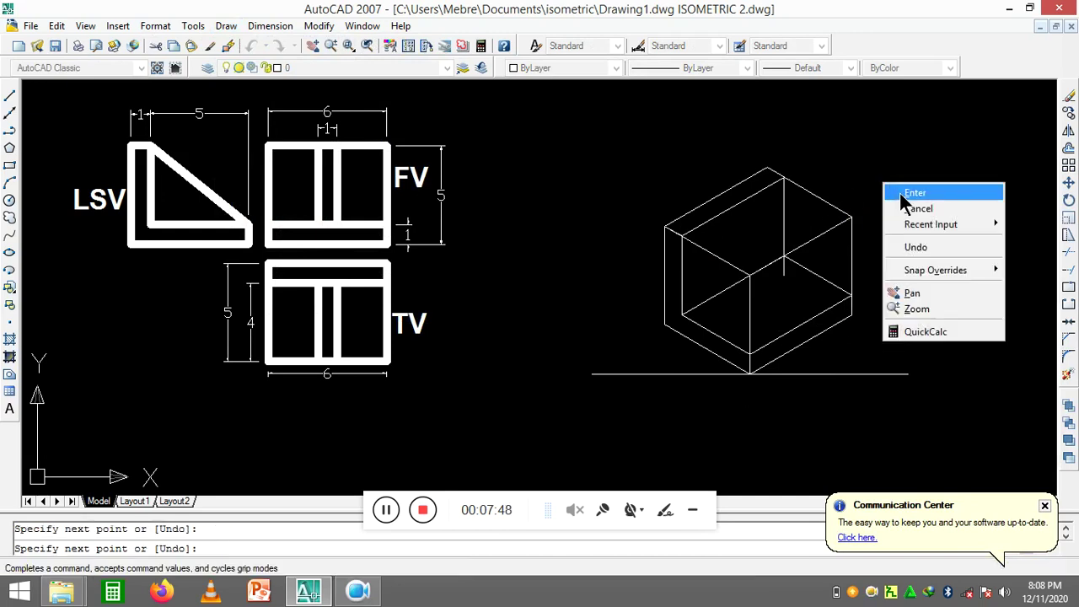
scroll(890, 259, "down", 2)
key("Return")
scroll(868, 270, "down", 2)
scroll(869, 270, "up", 3)
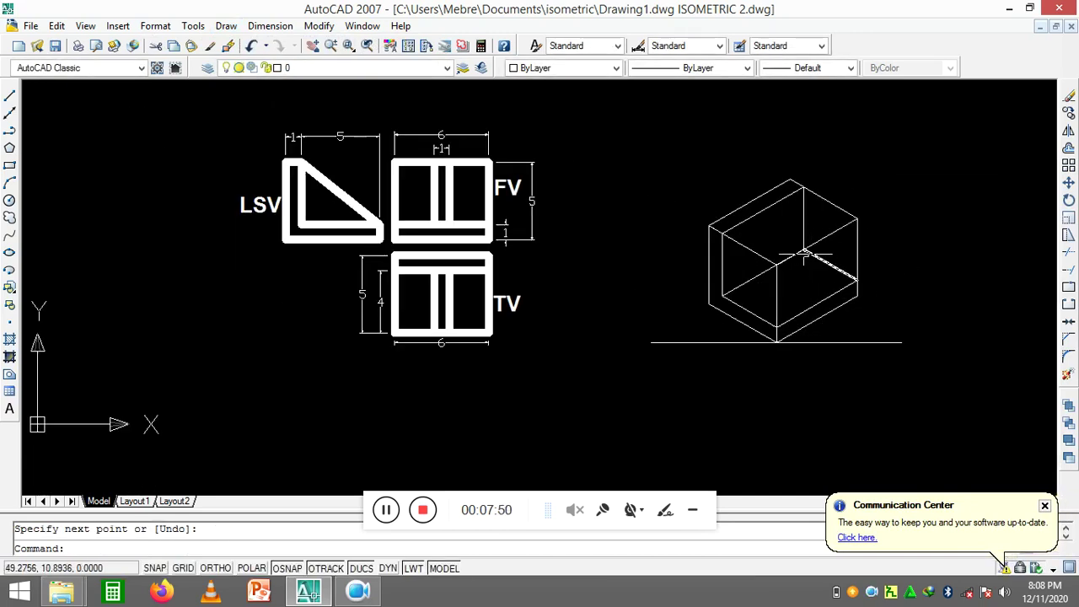
scroll(802, 266, "up", 5)
Stretch the vertical line's bottom endpoint onto the inner box corner
left_click(802, 267)
left_click(801, 246)
left_click(797, 241)
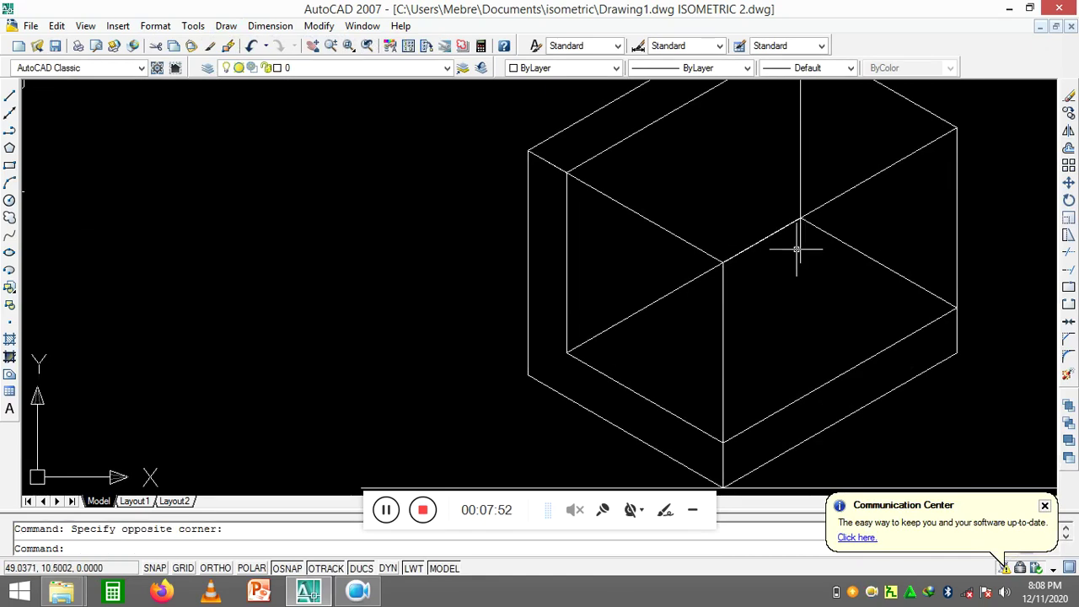
left_click(801, 241)
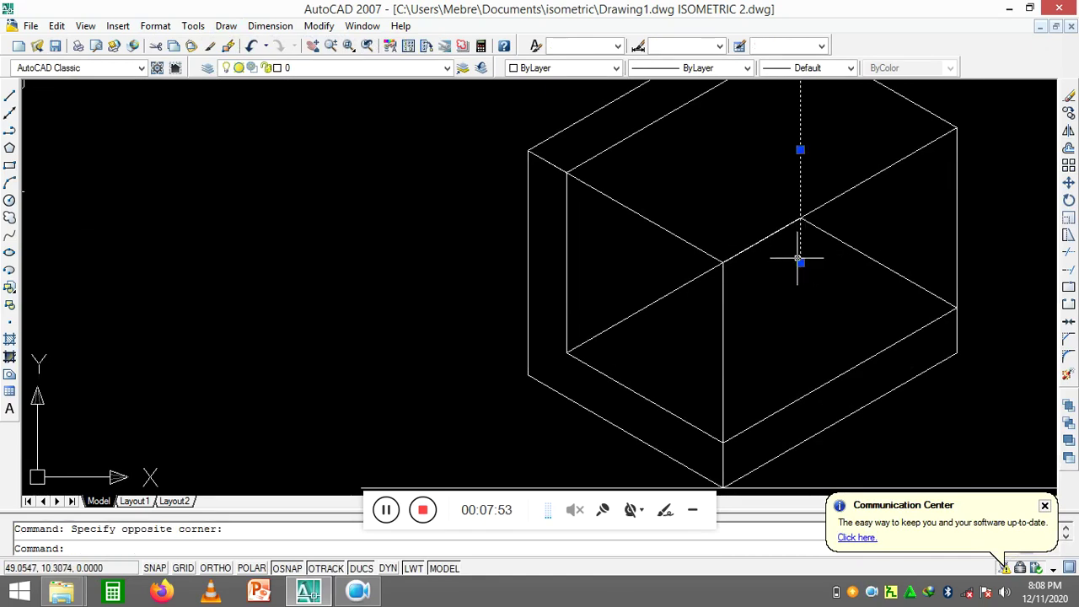
left_click(800, 263)
left_click(801, 218)
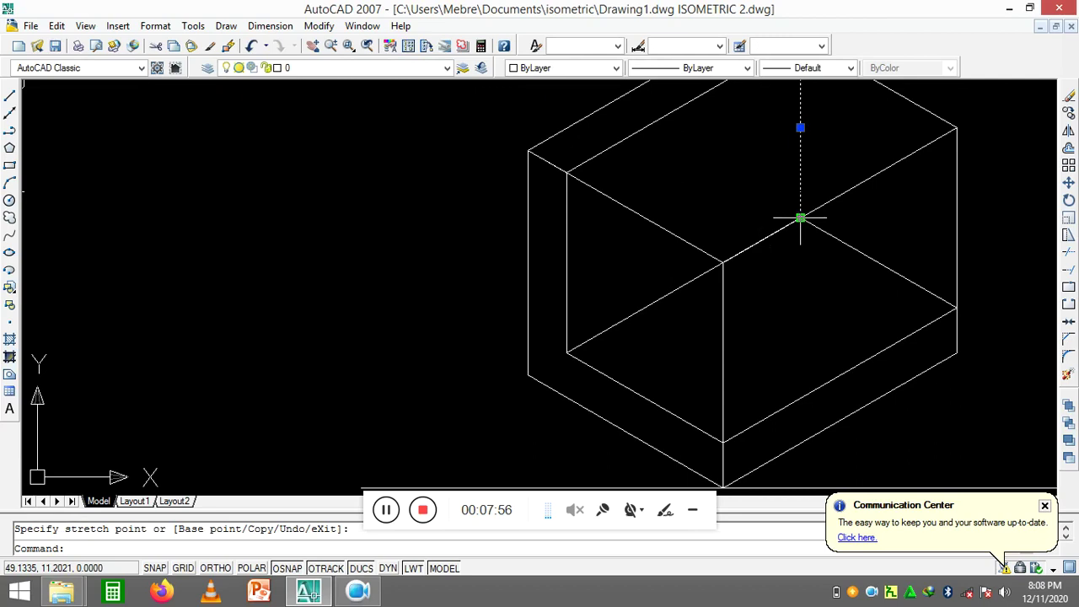
key("Escape")
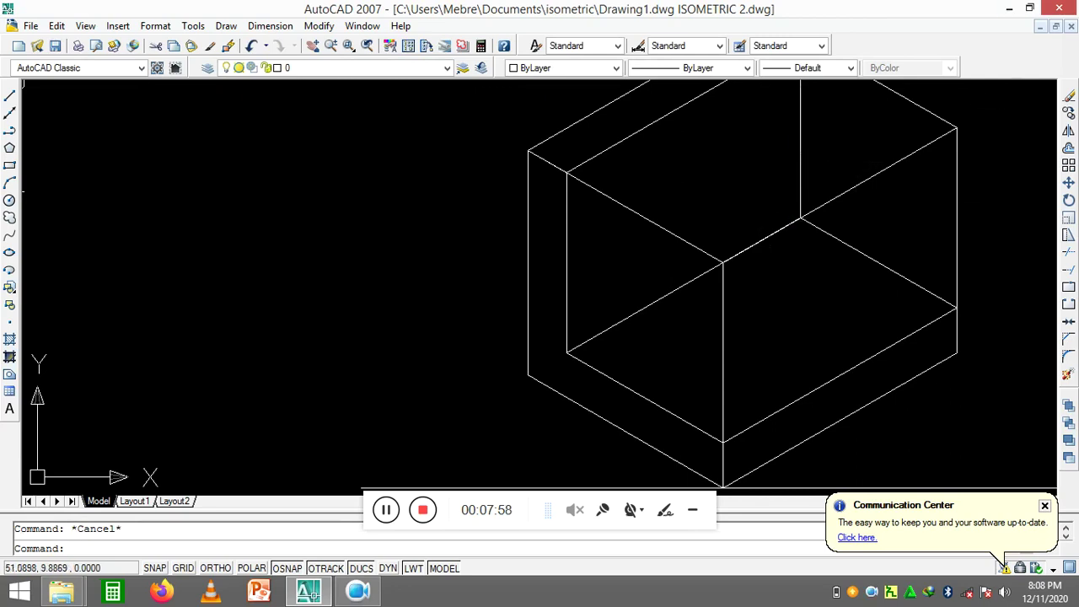
scroll(917, 286, "down", 3)
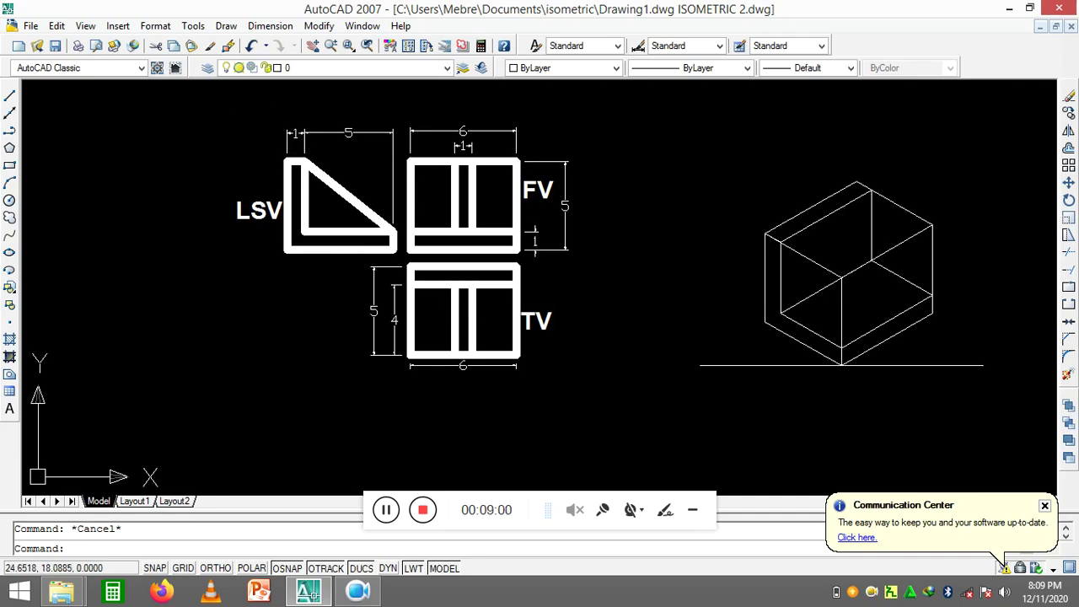
Draw a 2.5-unit line from a point on the box
left_click(228, 26)
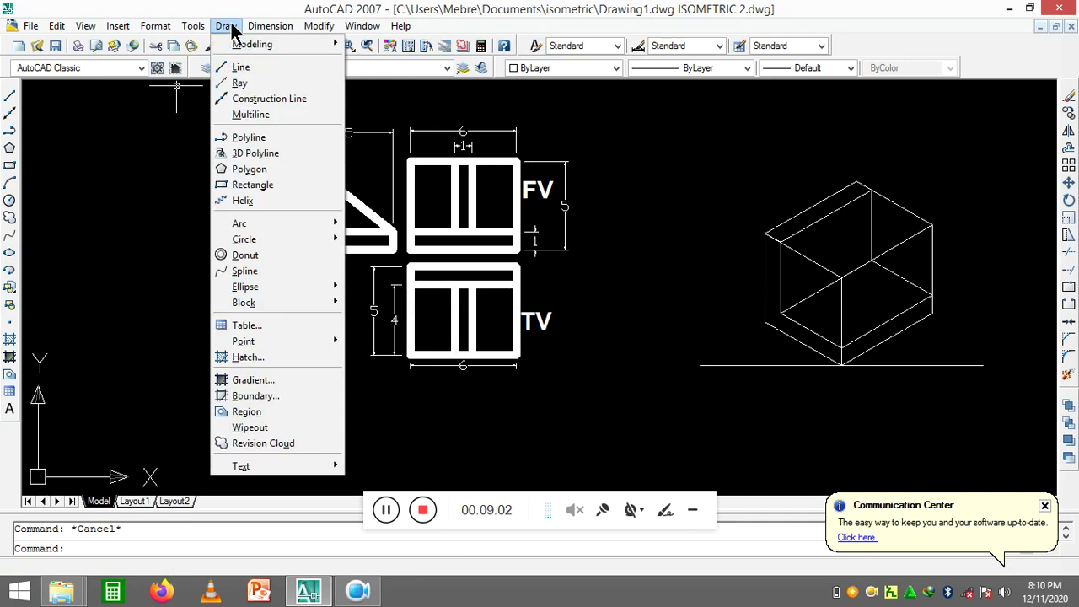
left_click(227, 26)
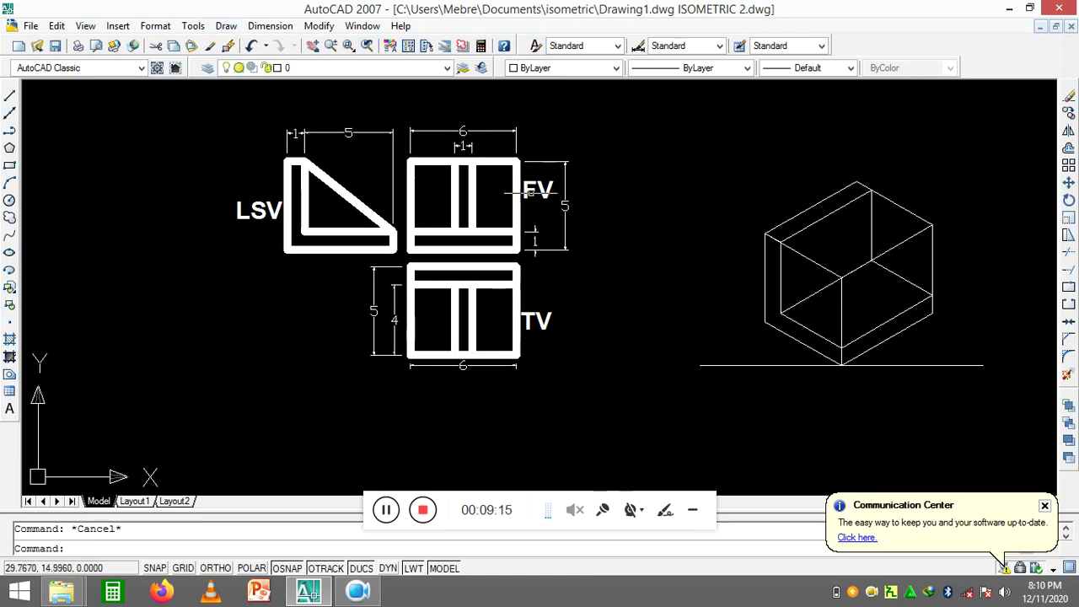
right_click(616, 112)
left_click(642, 124)
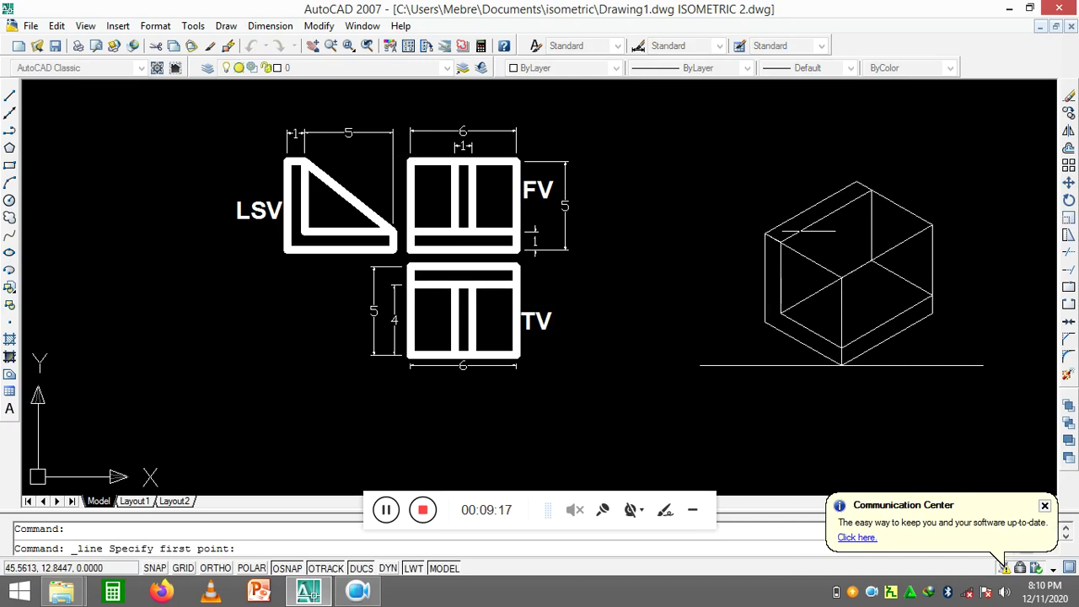
left_click(780, 241)
type("2.5")
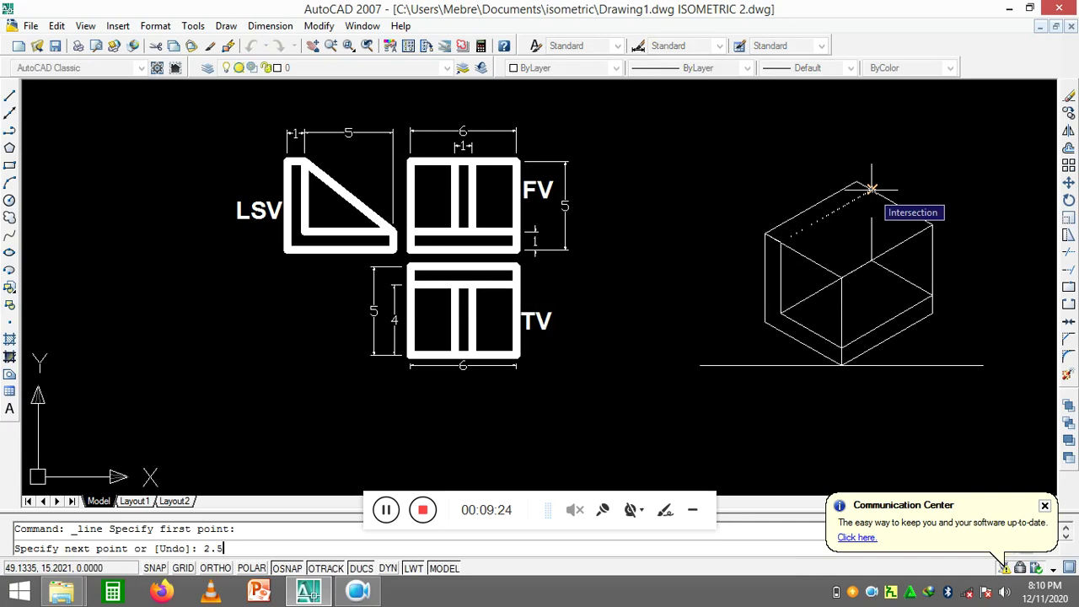
key("Return")
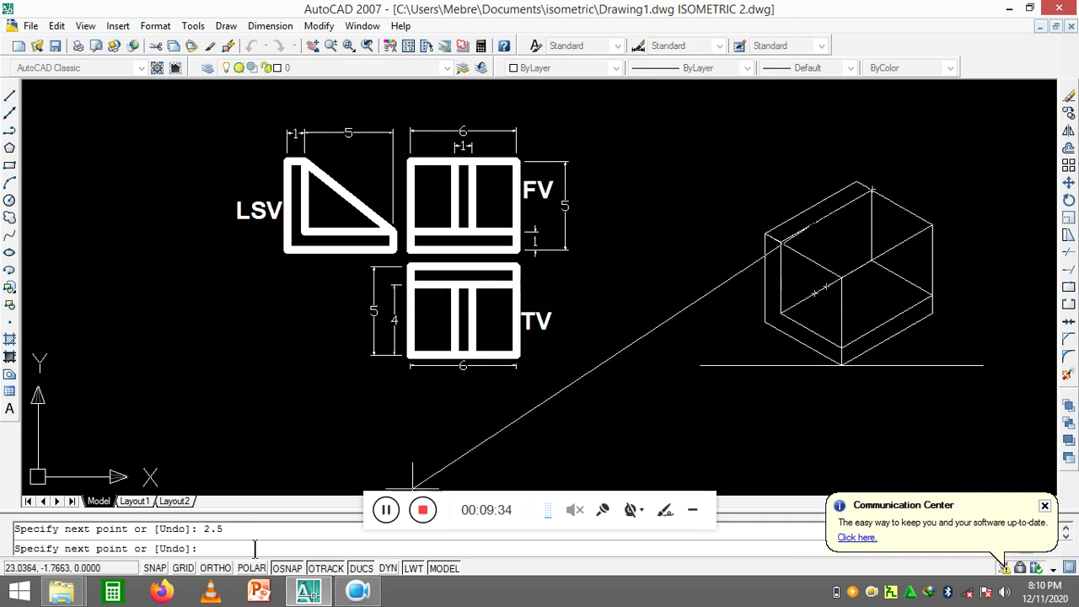
Turn ORTHO on and undo the extra line segment drawn after it
left_click(215, 568)
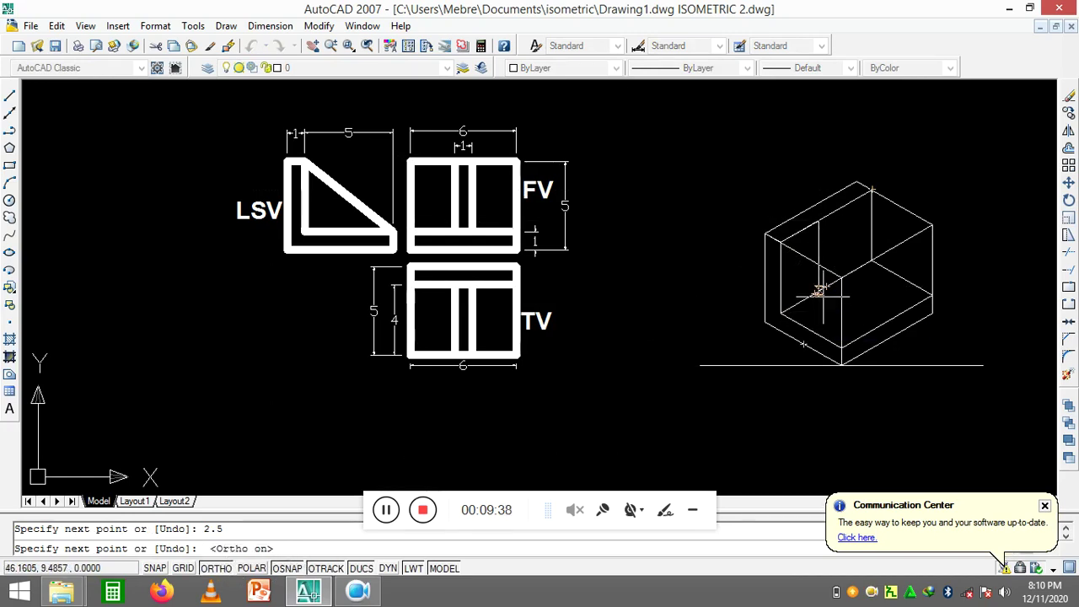
left_click(806, 293)
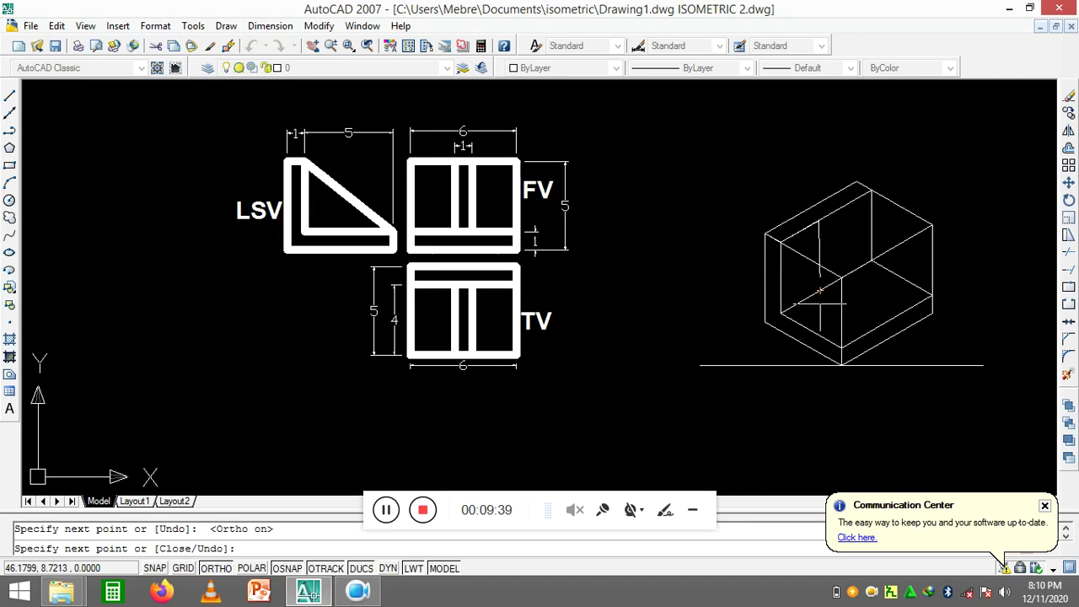
scroll(806, 295, "up", 5)
right_click(819, 287)
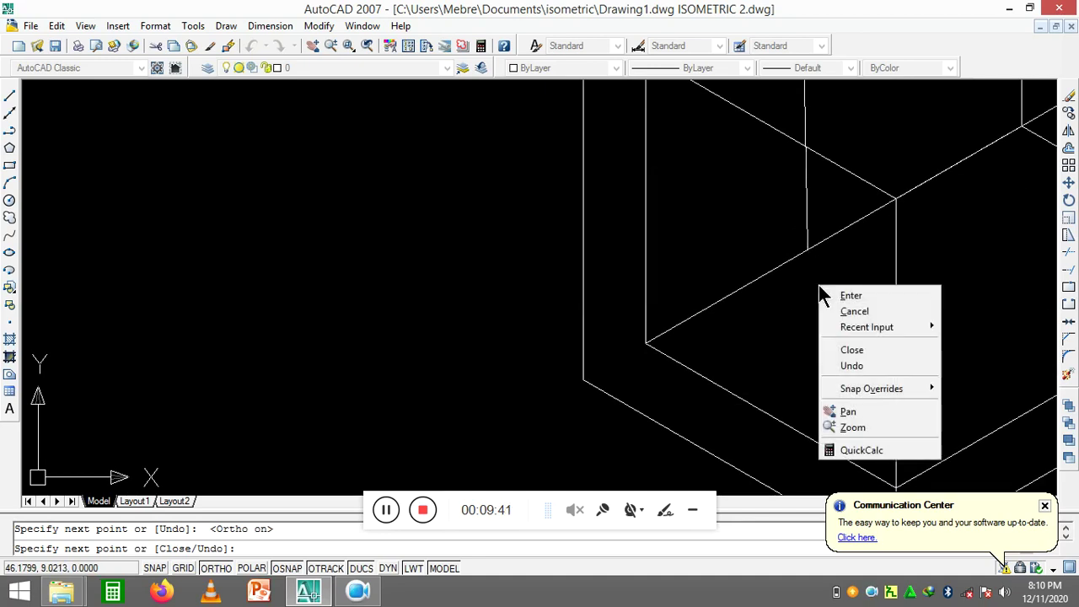
left_click(819, 285)
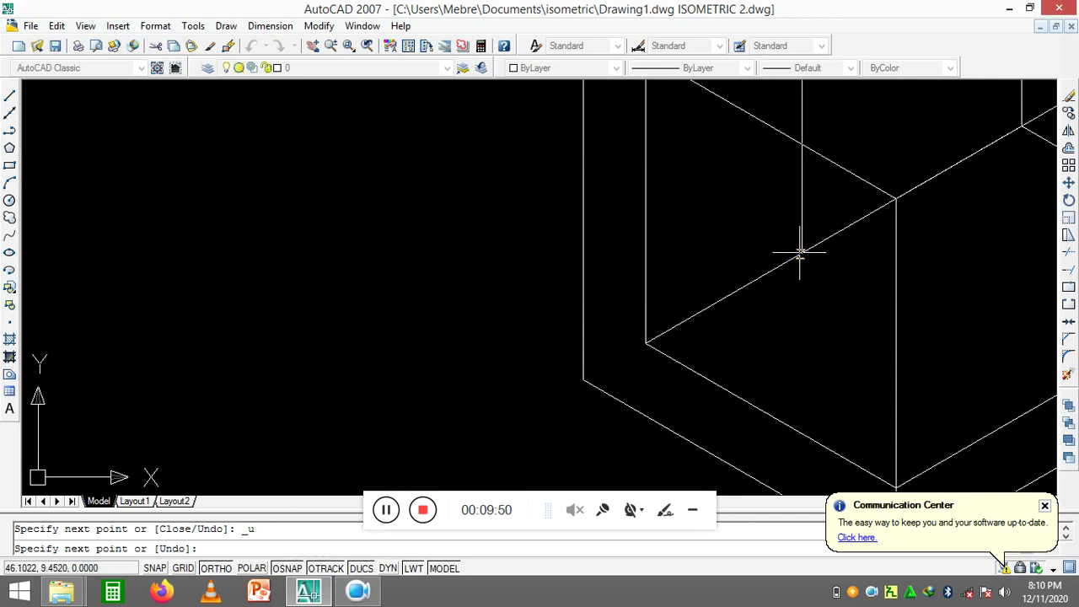
scroll(799, 251, "down", 5)
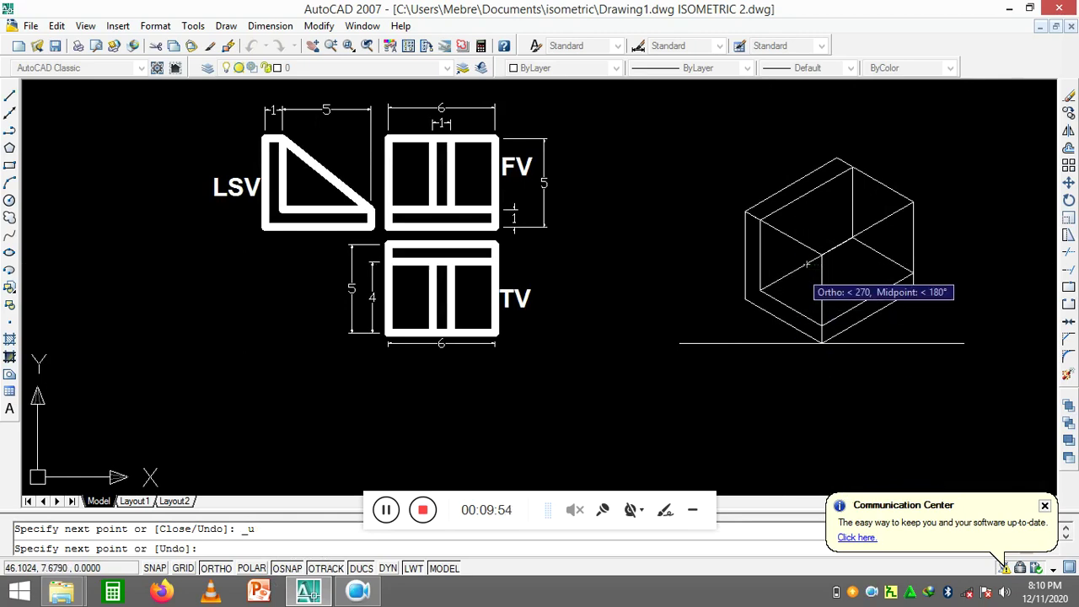
With POLAR on, draw a vertical segment inside the isometric box
left_click(251, 568)
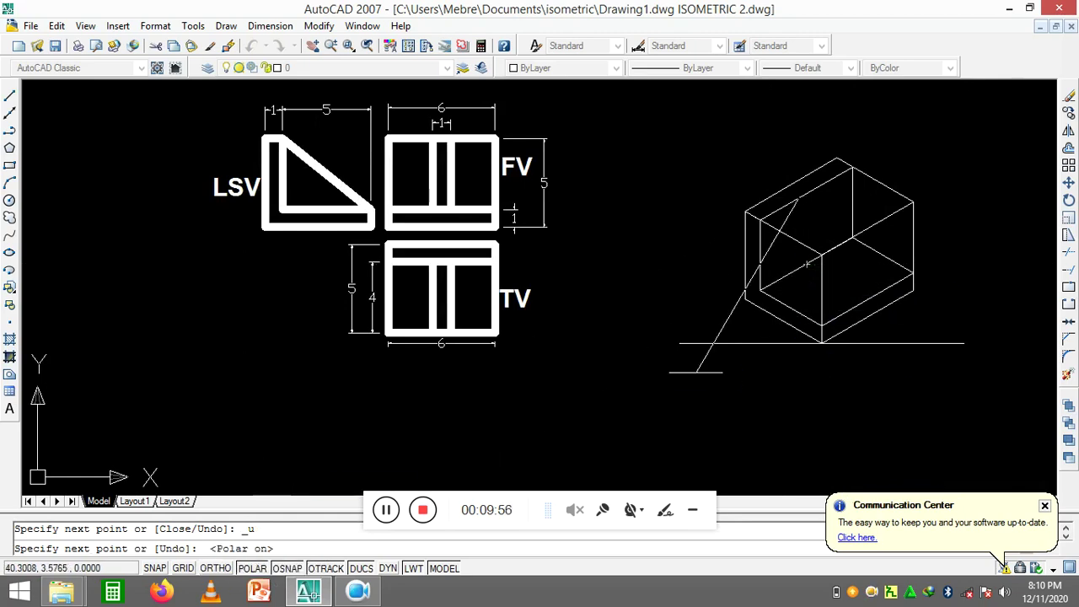
scroll(805, 264, "up", 2)
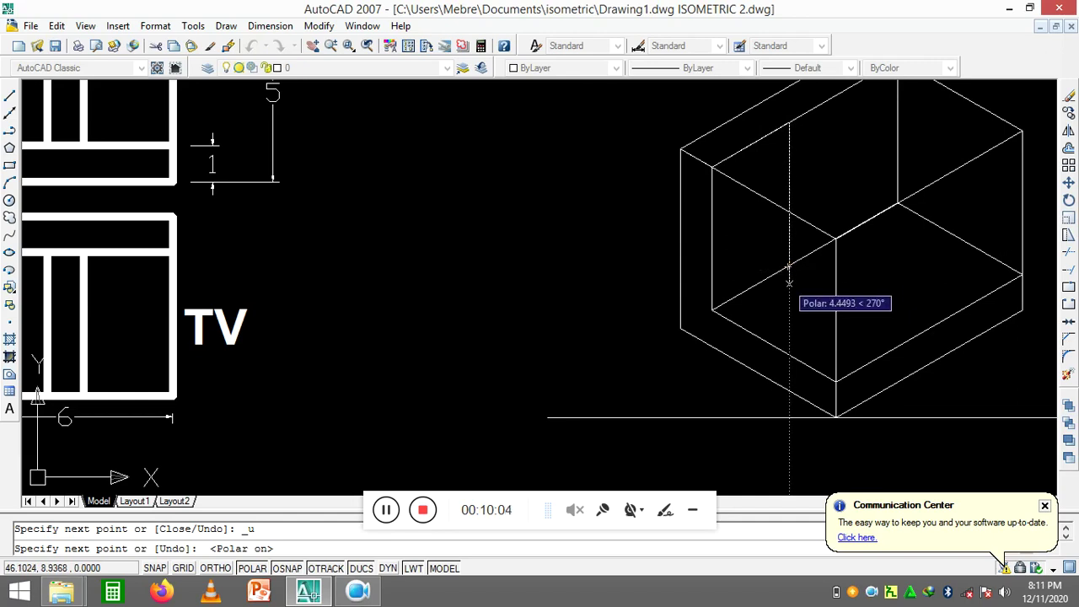
left_click(788, 289)
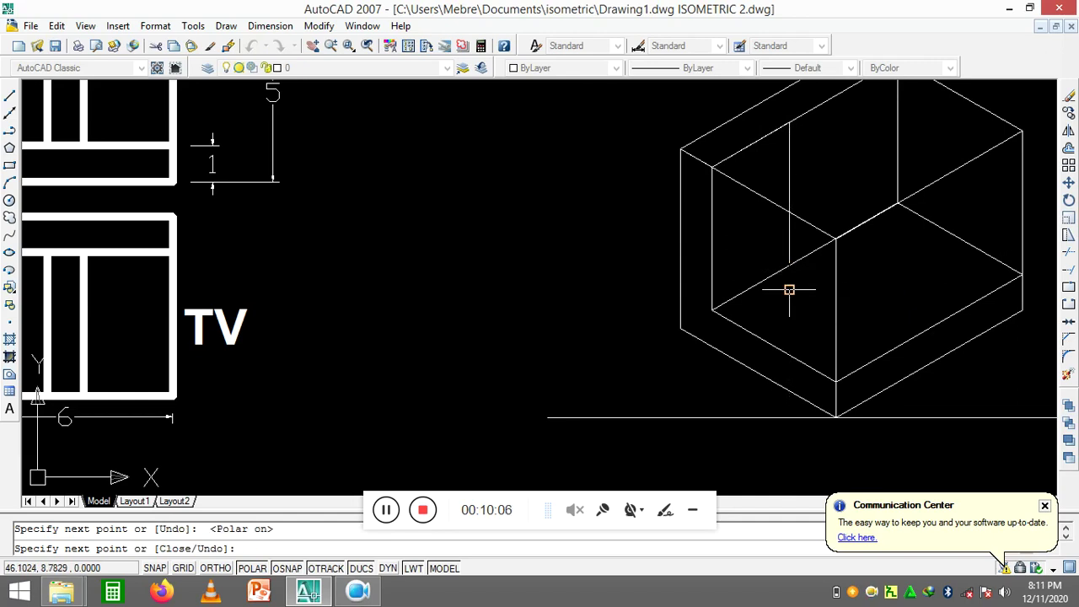
scroll(791, 295, "up", 3)
right_click(804, 313)
left_click(821, 326)
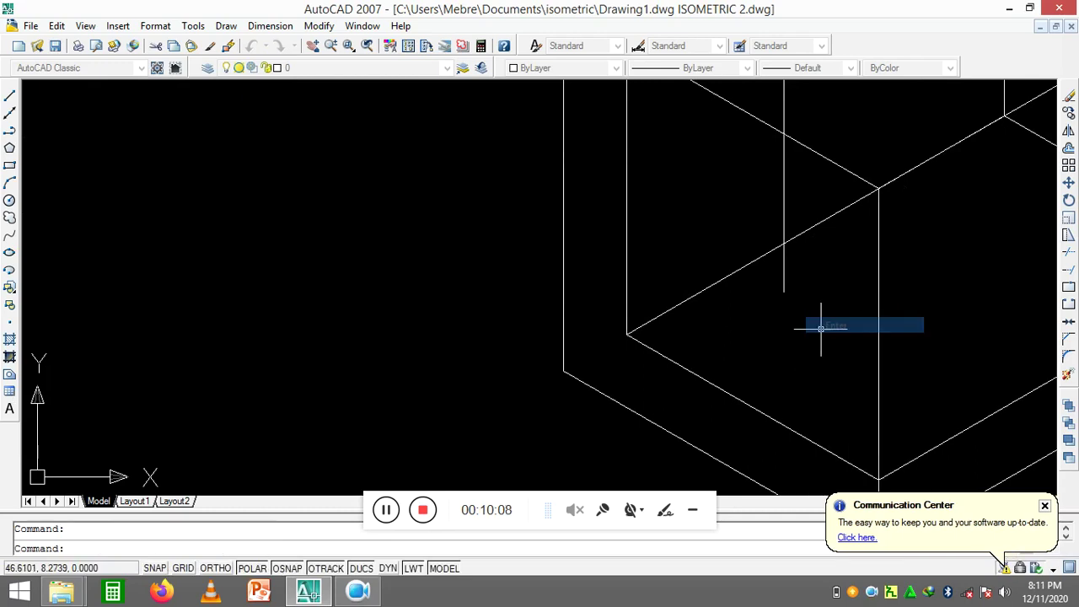
Stretch the vertical line's top endpoint up onto the slanted edge
scroll(821, 326, "up", 2)
left_click_drag(797, 303, 763, 274)
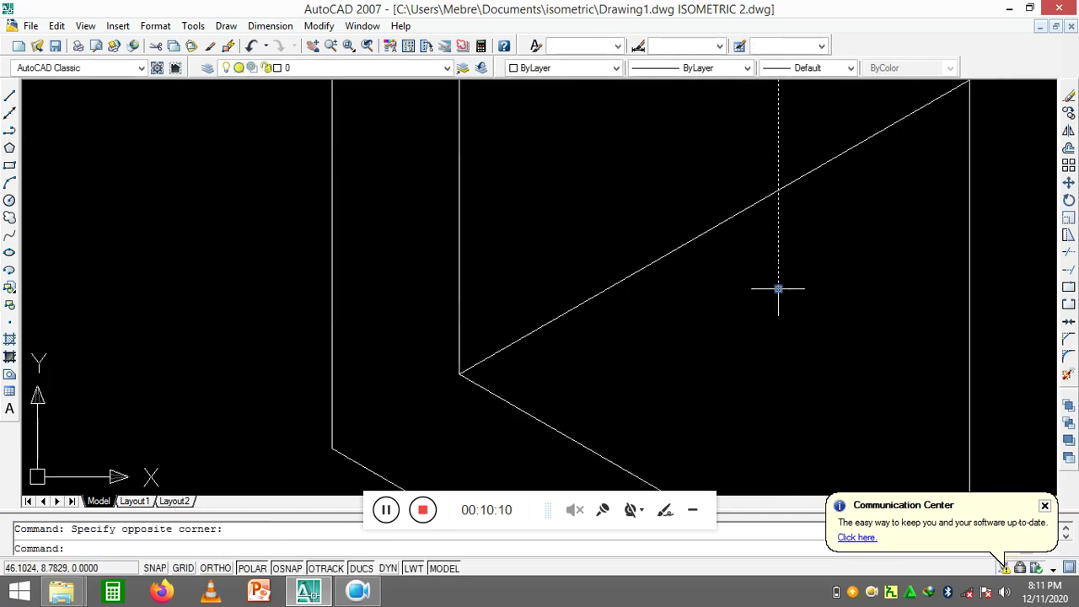
left_click(778, 290)
left_click(778, 191)
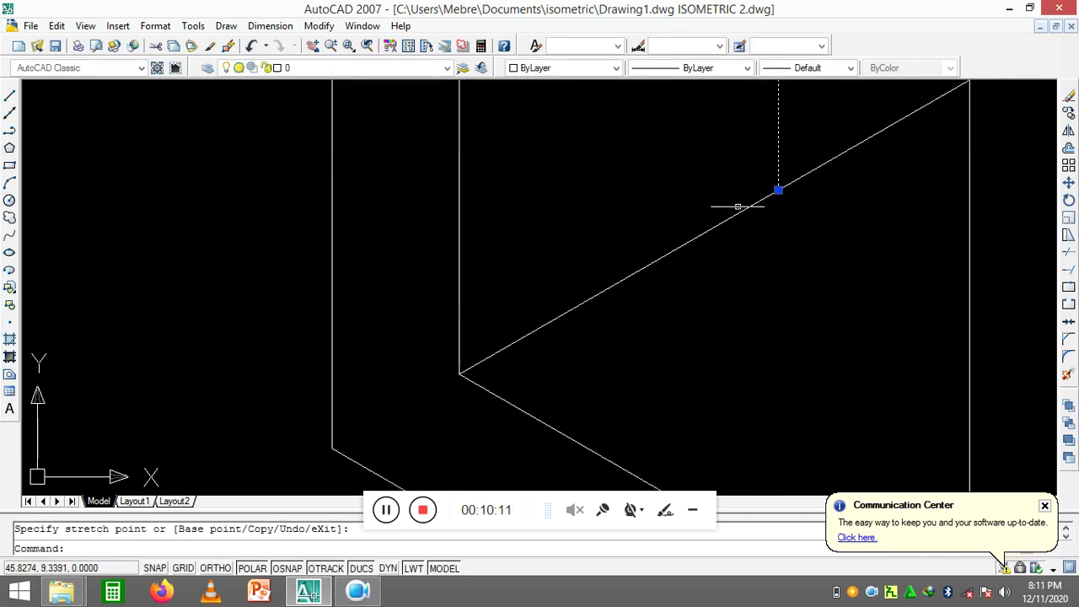
key("Escape")
scroll(720, 240, "down", 3)
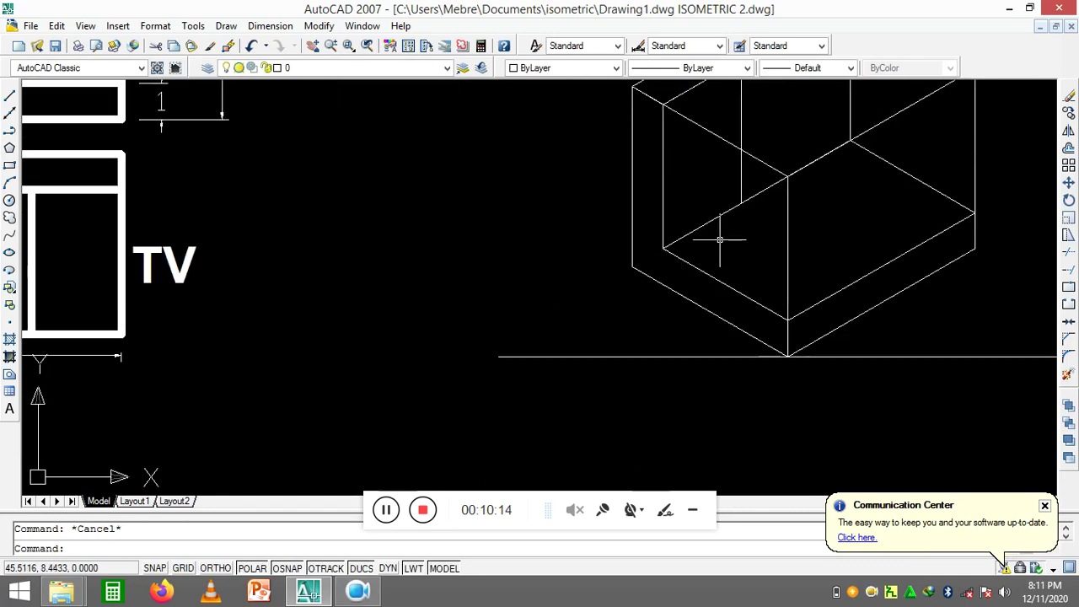
scroll(736, 243, "down", 4)
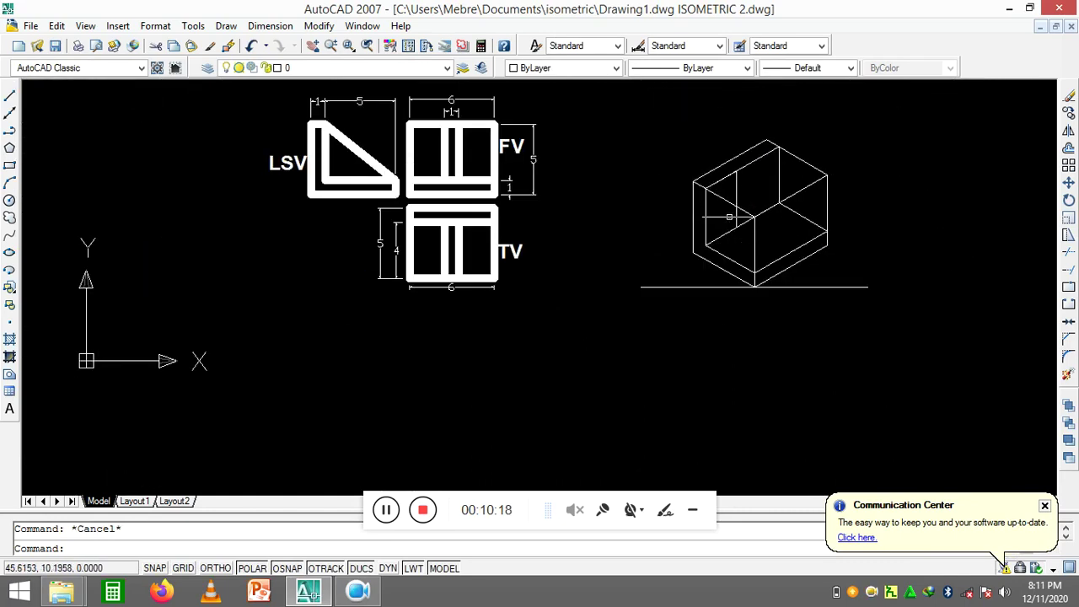
scroll(730, 226, "up", 1)
scroll(453, 276, "down", 4)
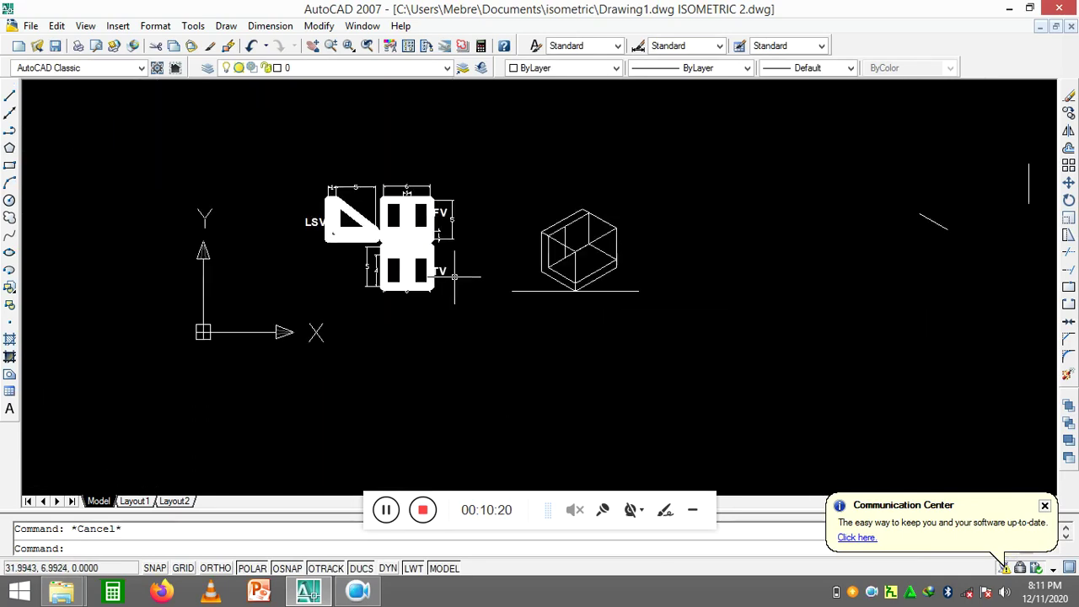
scroll(563, 262, "up", 2)
scroll(562, 262, "up", 2)
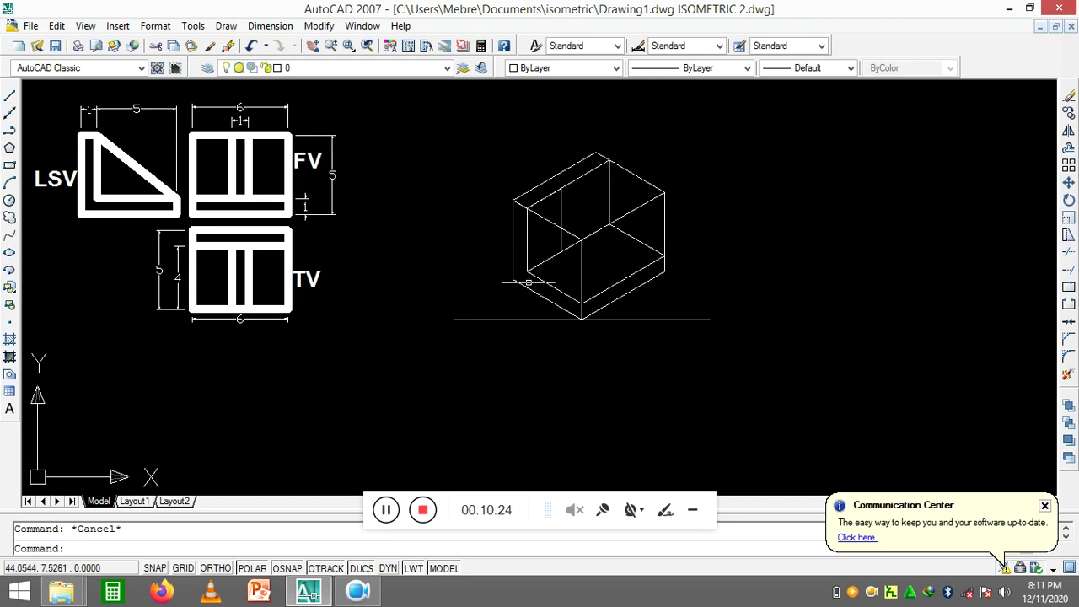
right_click(697, 193)
left_click(730, 205)
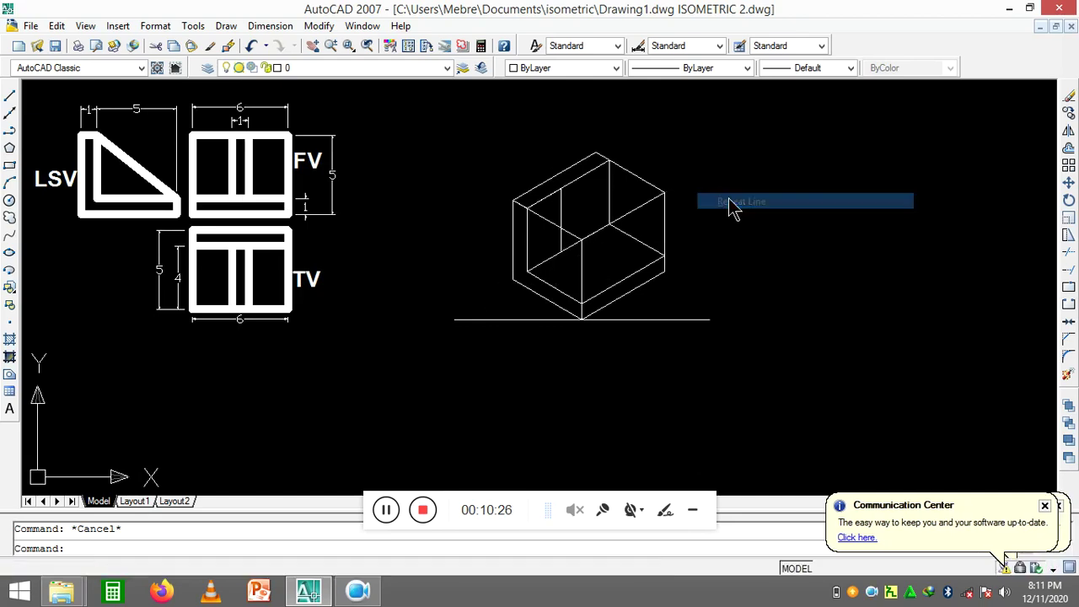
Discard the stray line and copy the box's short line to a second point
left_click(649, 230)
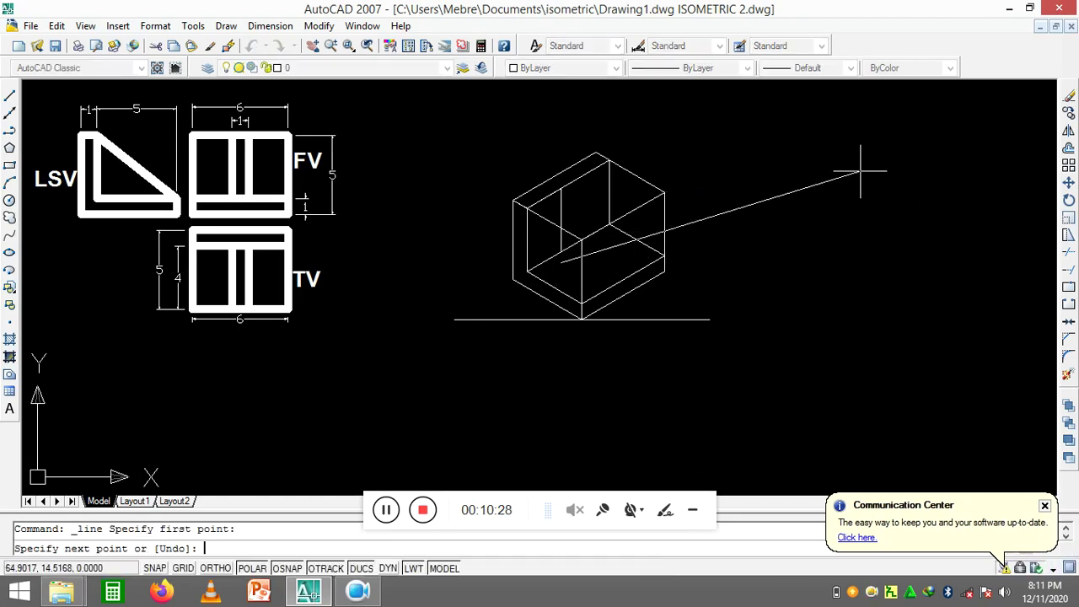
key("Escape")
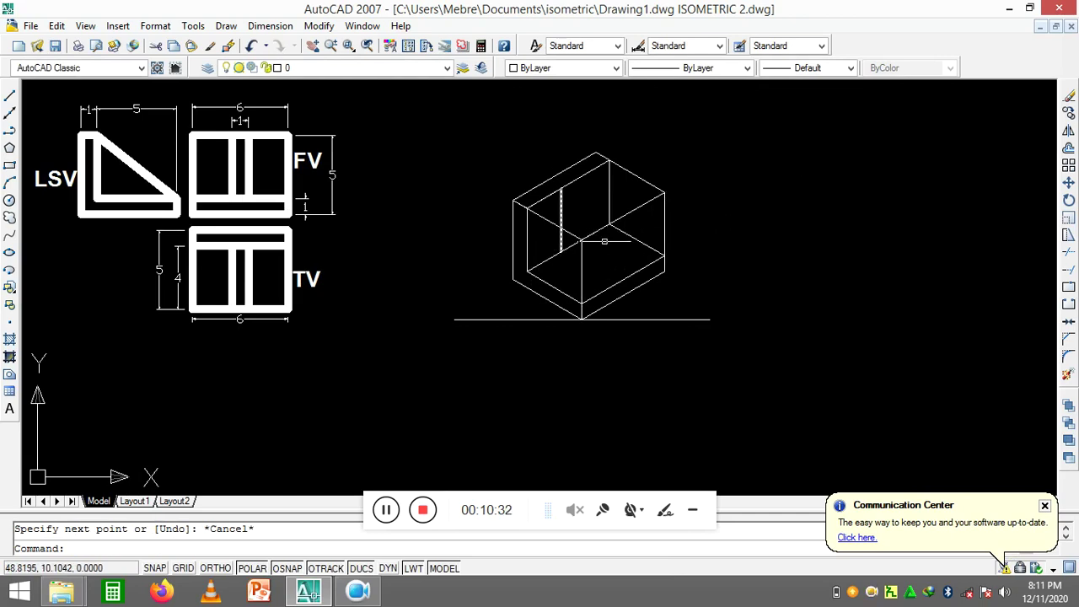
left_click(628, 234)
right_click(633, 236)
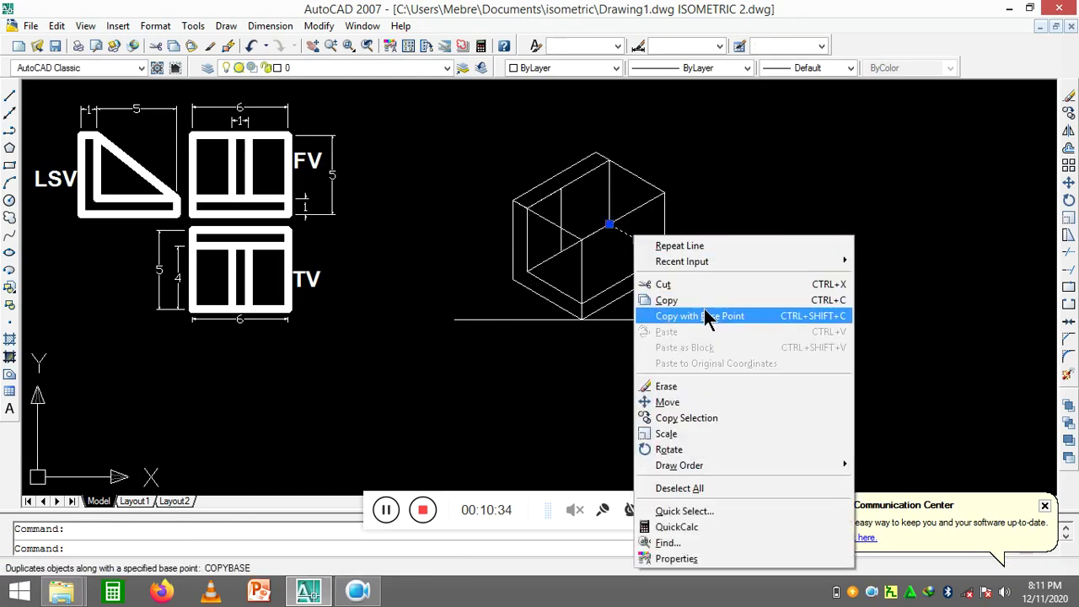
left_click(698, 416)
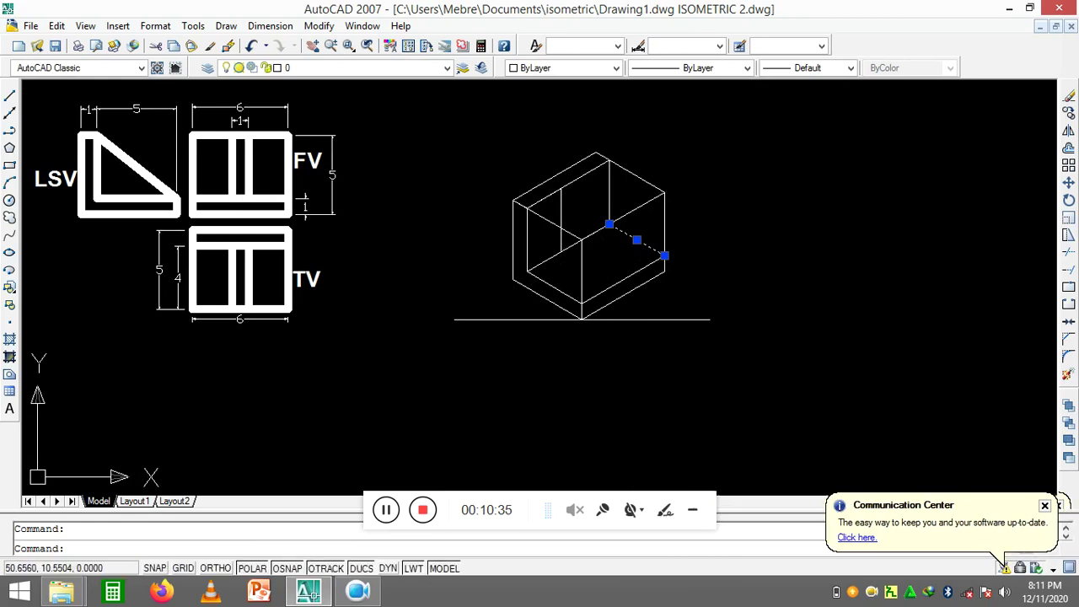
left_click(609, 224)
left_click(560, 251)
right_click(749, 201)
left_click(766, 207)
scroll(624, 261, "up", 3)
scroll(622, 263, "up", 2)
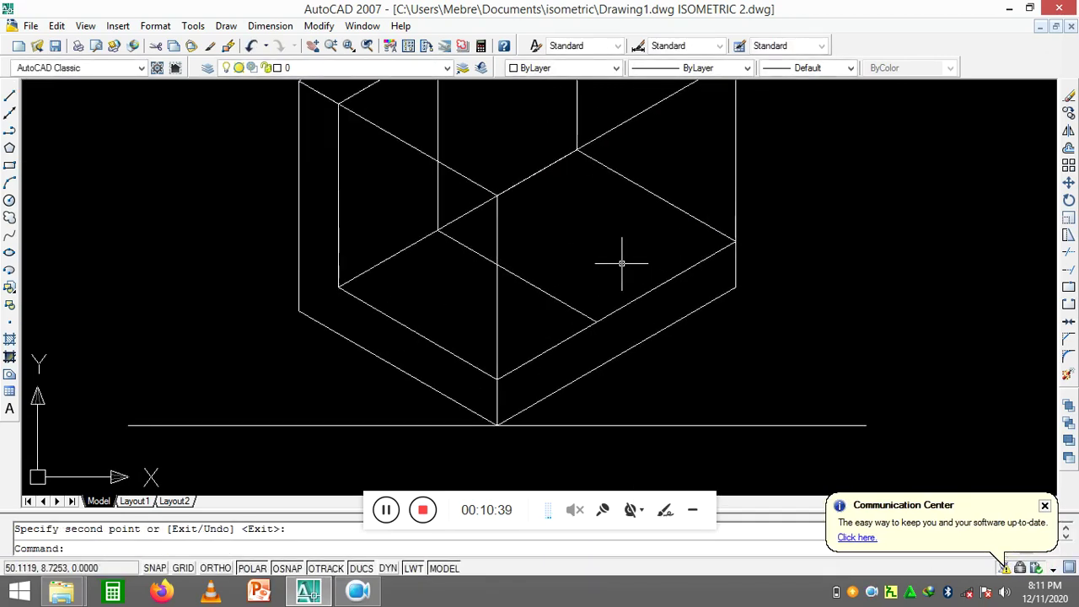
scroll(621, 263, "down", 5)
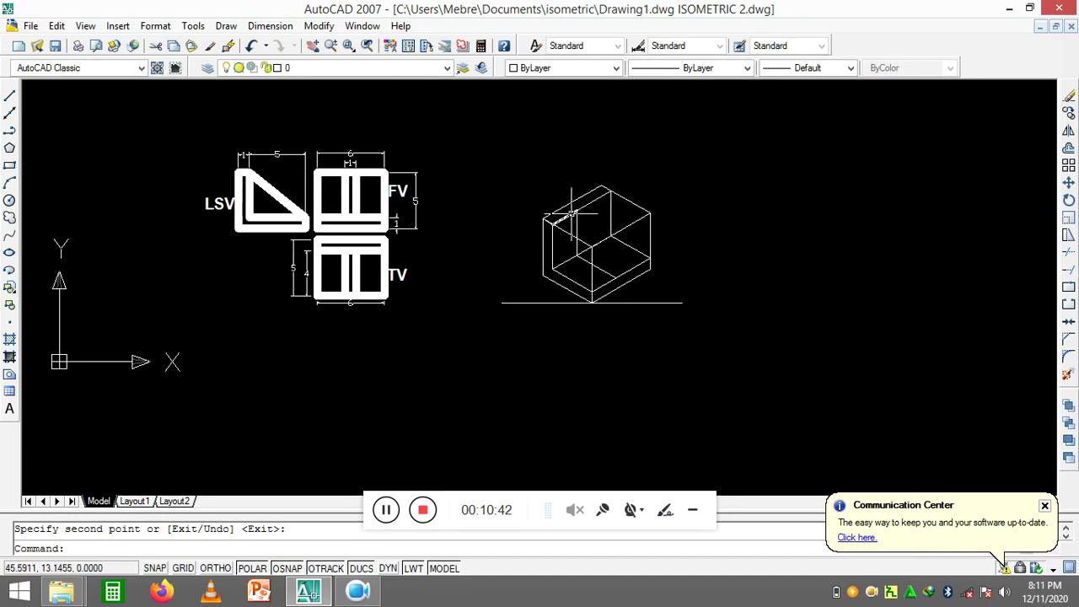
Draw a line from the top of the vertical edge down to the box's lower edge
left_click(266, 26)
left_click(241, 67)
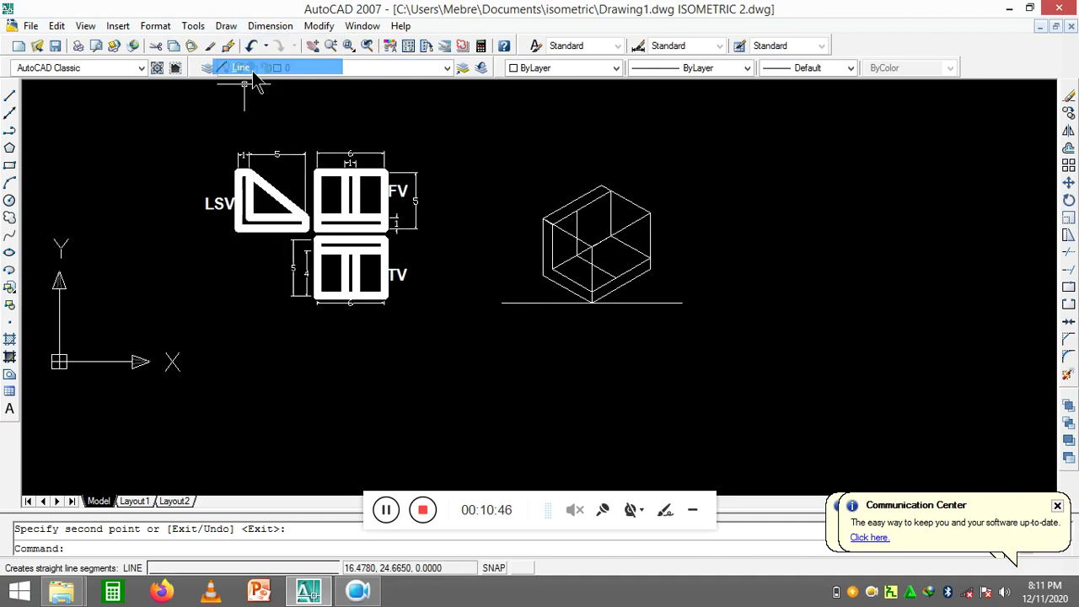
scroll(571, 221, "up", 5)
left_click(586, 193)
left_click(698, 386)
right_click(723, 330)
left_click(741, 344)
Grip-stretch the new line's top endpoint downward, leaving a short stub at the bottom corner
scroll(733, 342, "down", 2)
left_click(671, 361)
left_click(663, 342)
left_click(686, 341)
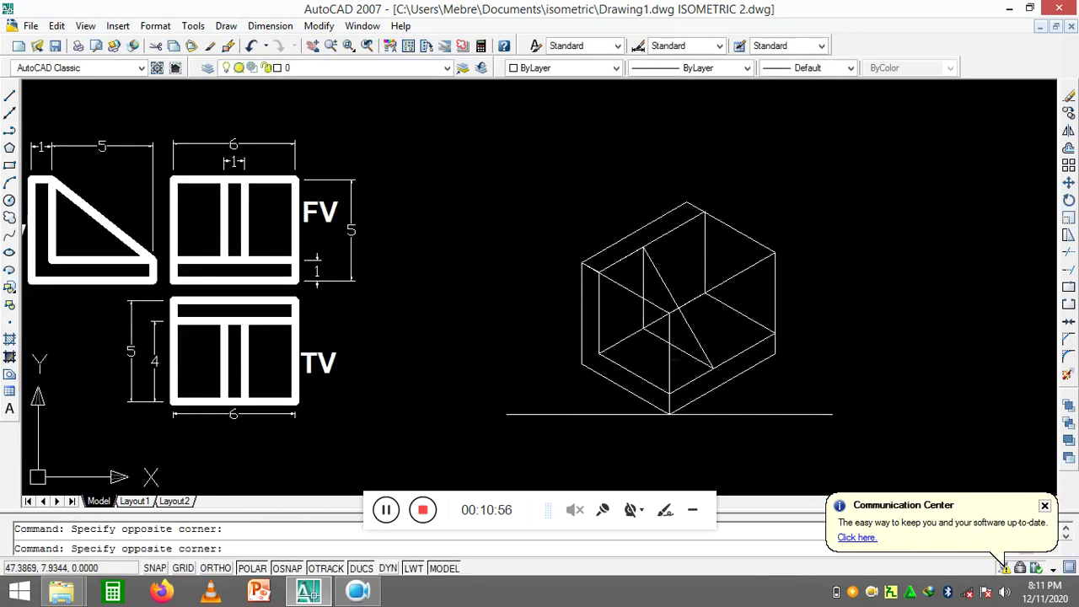
left_click(669, 363)
left_click(668, 313)
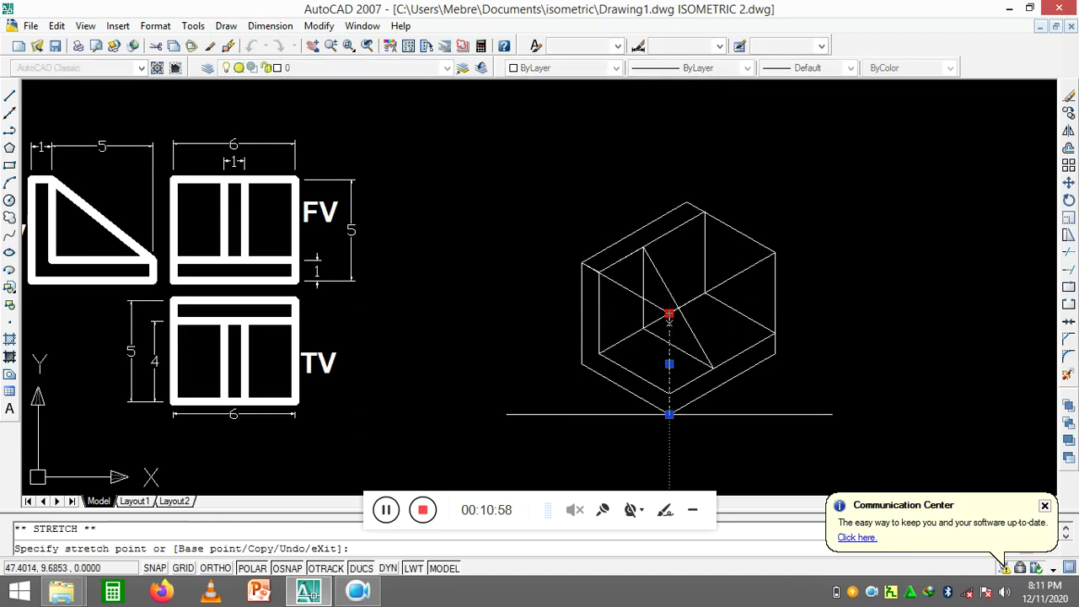
left_click(669, 393)
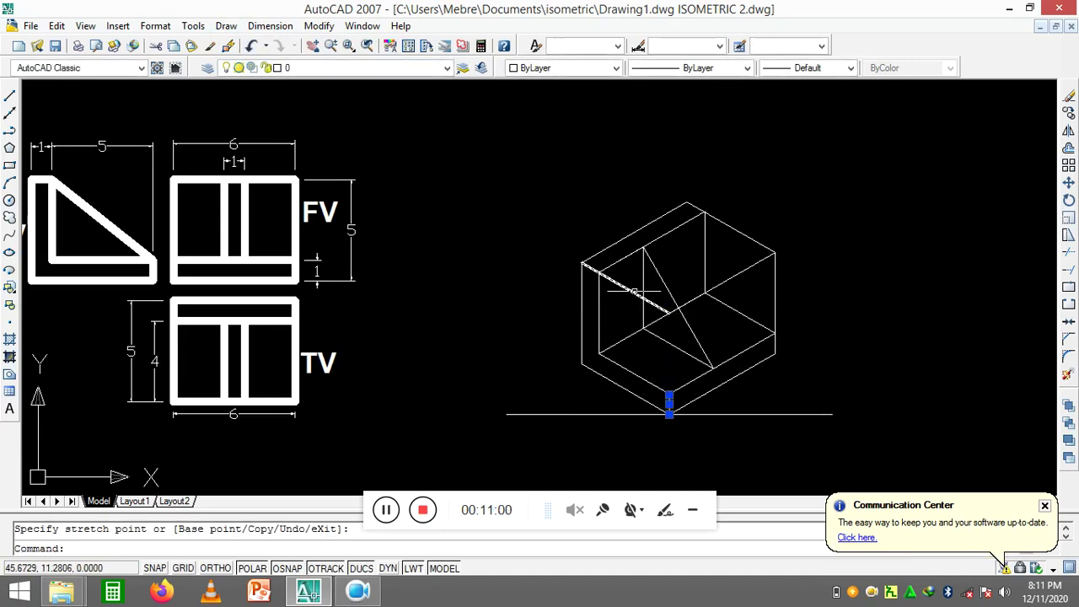
left_click(634, 291)
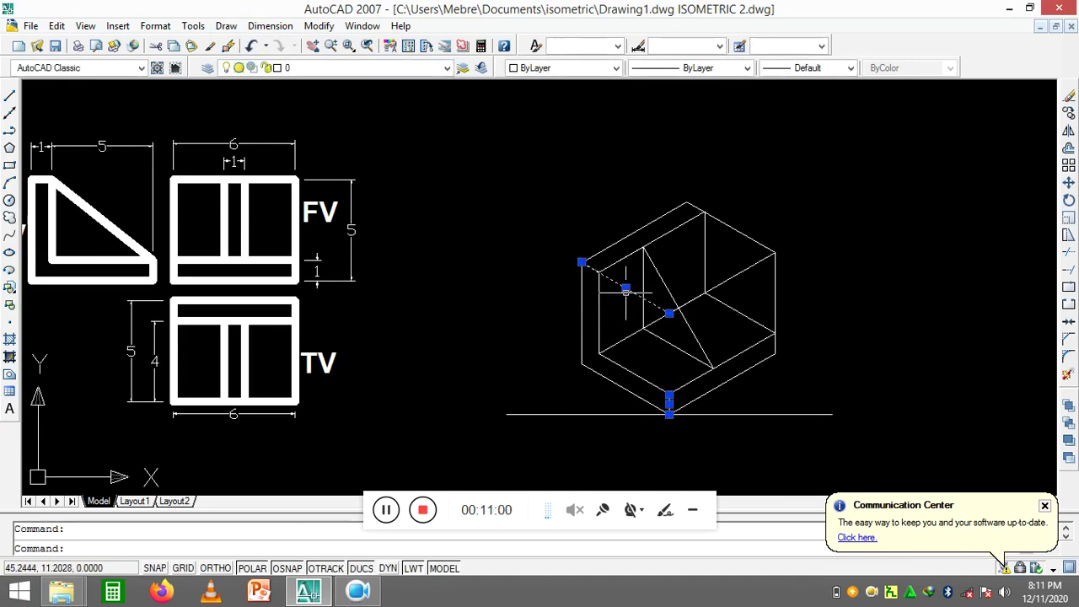
left_click(669, 313)
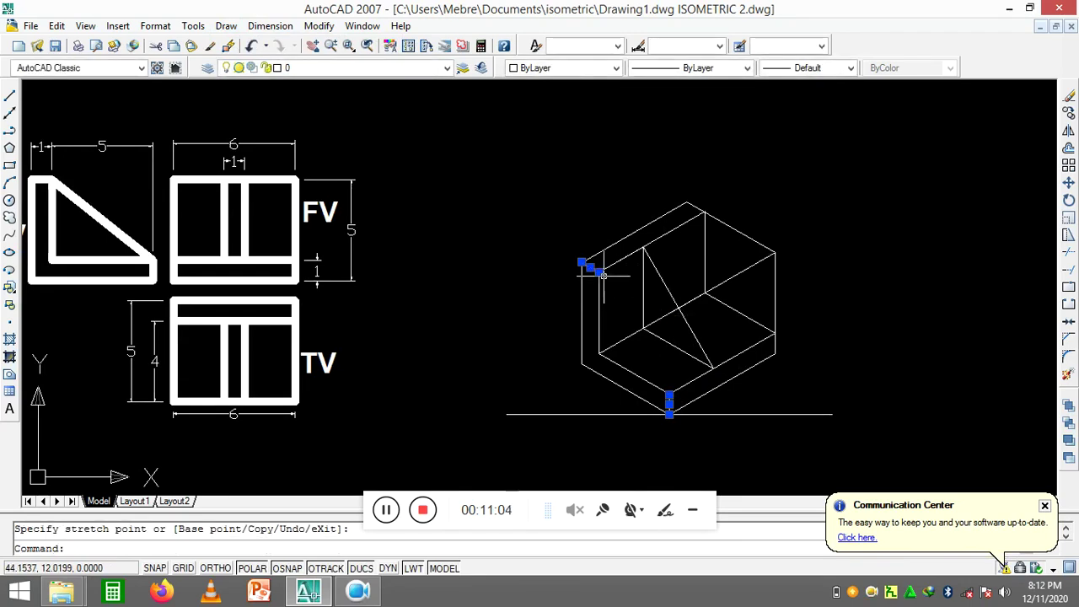
key("Escape")
key("Escape")
scroll(671, 328, "down", 2)
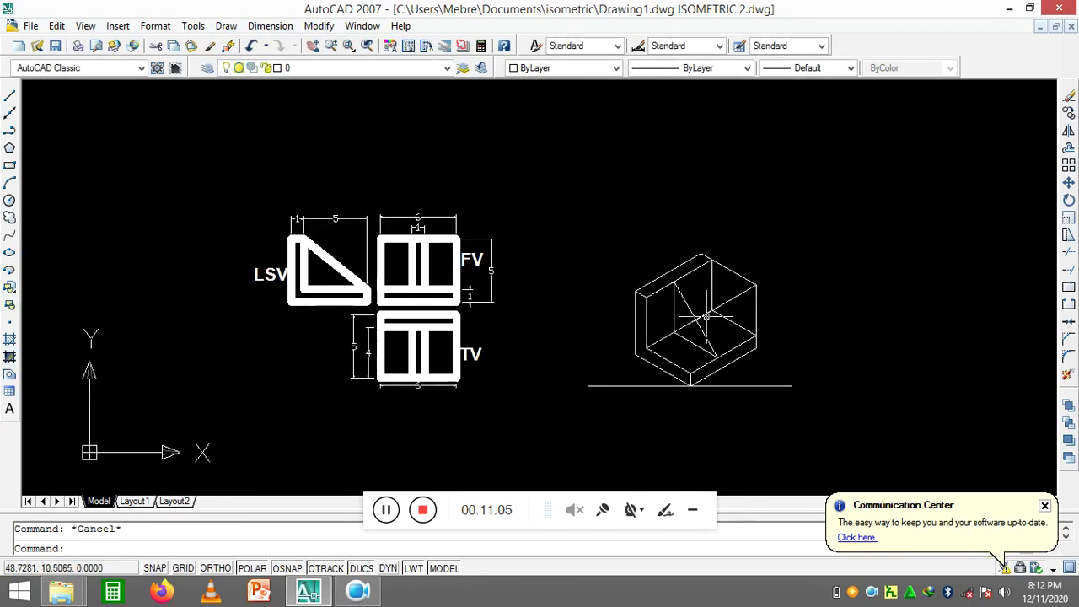
scroll(687, 325, "up", 2)
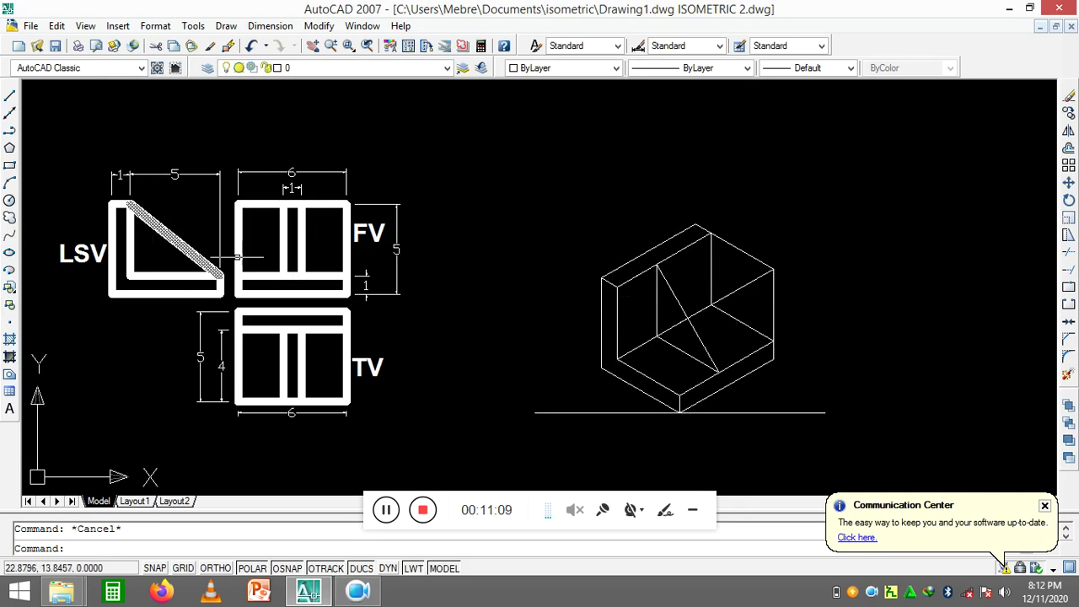
left_click(674, 327)
left_click(712, 304)
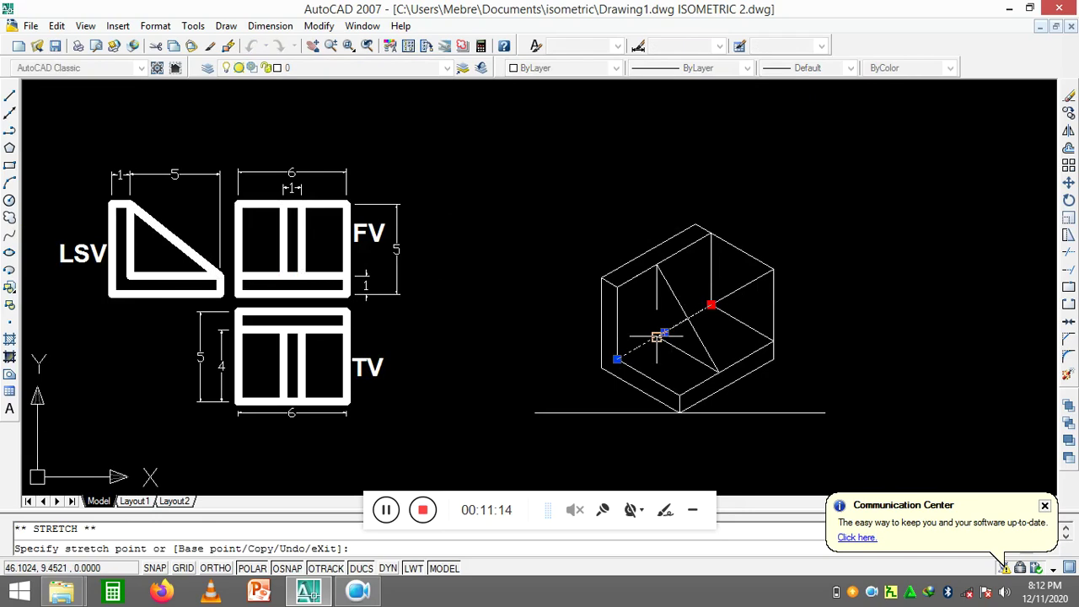
key("Escape")
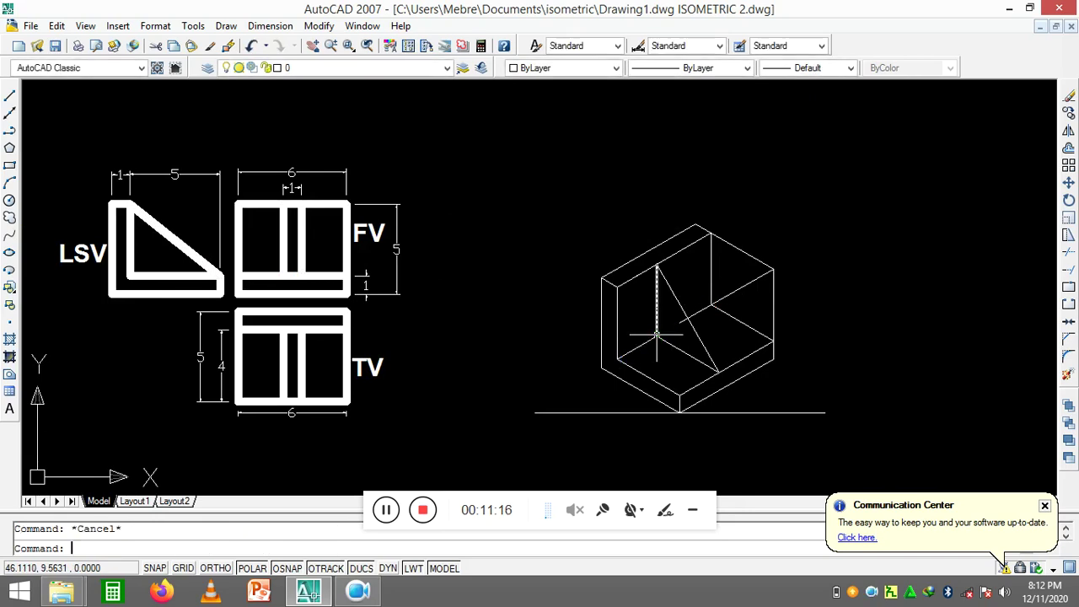
scroll(797, 276, "up", 1)
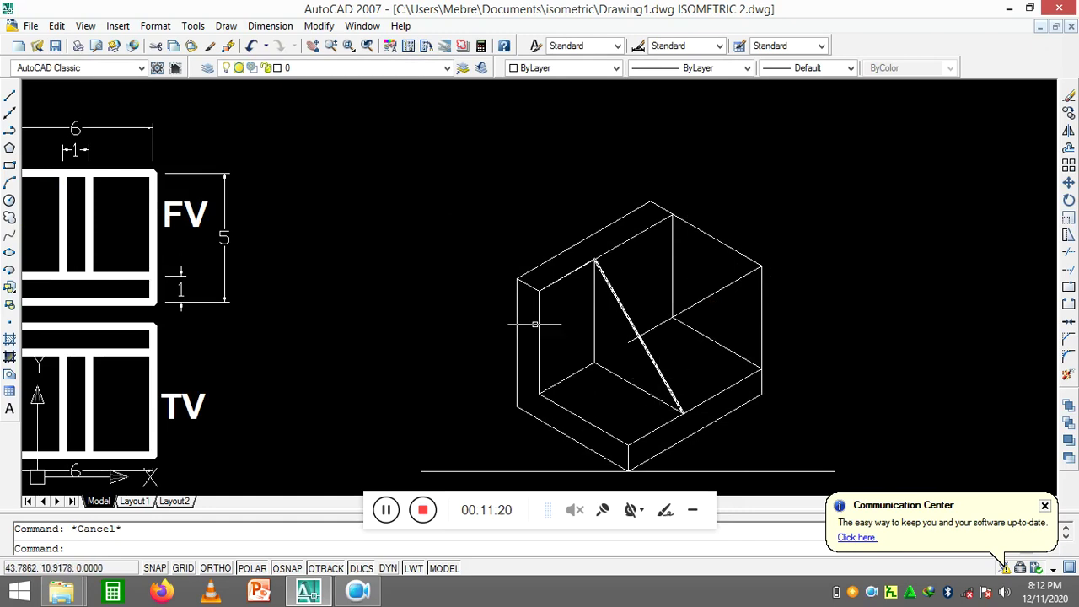
scroll(147, 278, "down", 1)
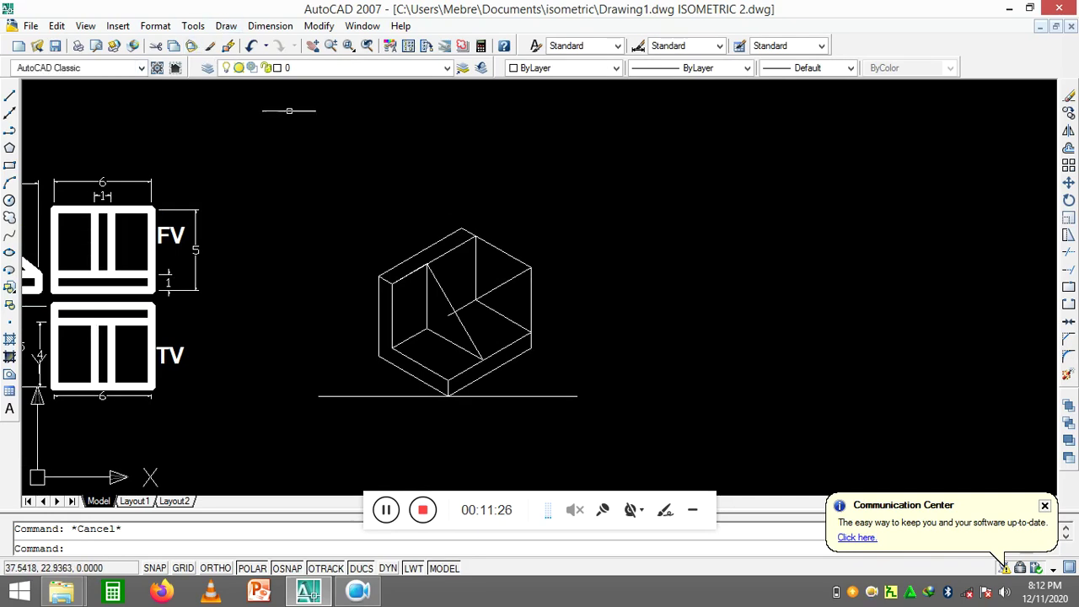
Copy the diagonal rib line 1 unit toward the box's top corner as a parallel rib edge
scroll(422, 303, "up", 3)
left_click(459, 325)
left_click(446, 287)
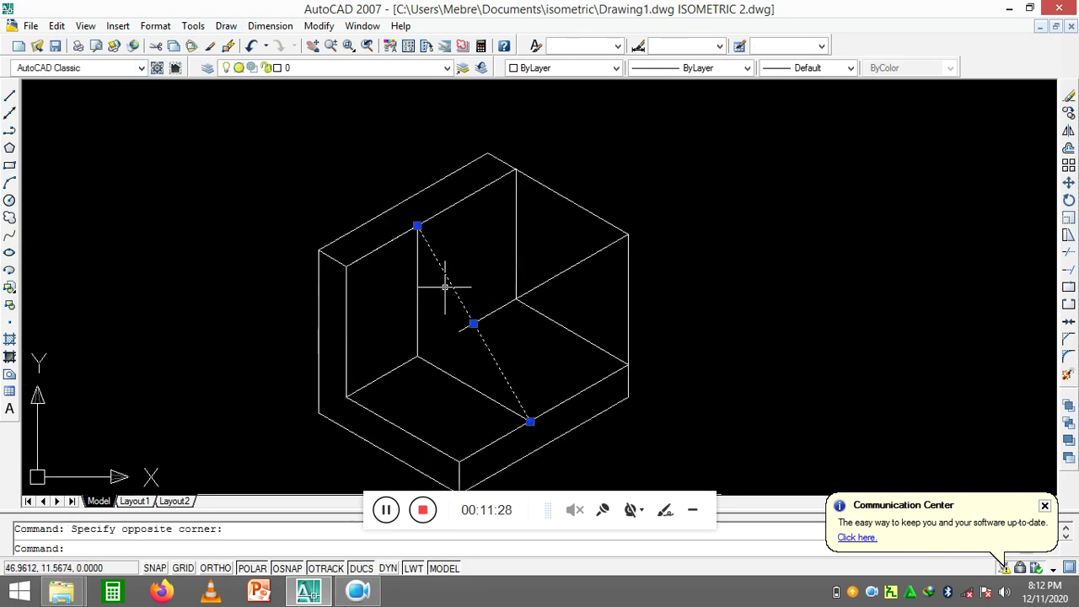
right_click(449, 241)
left_click(506, 425)
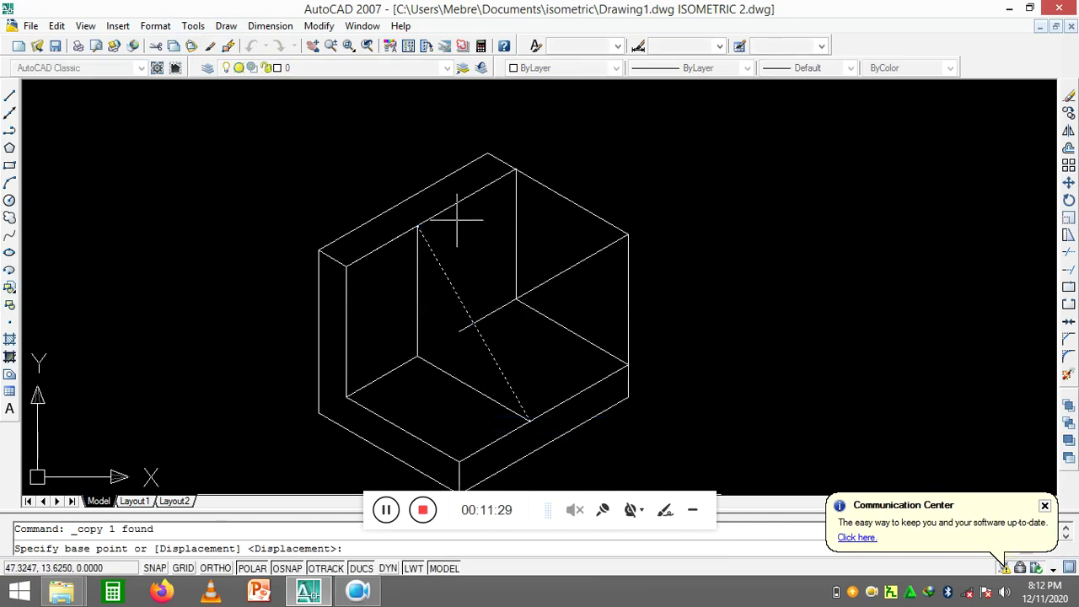
left_click(417, 226)
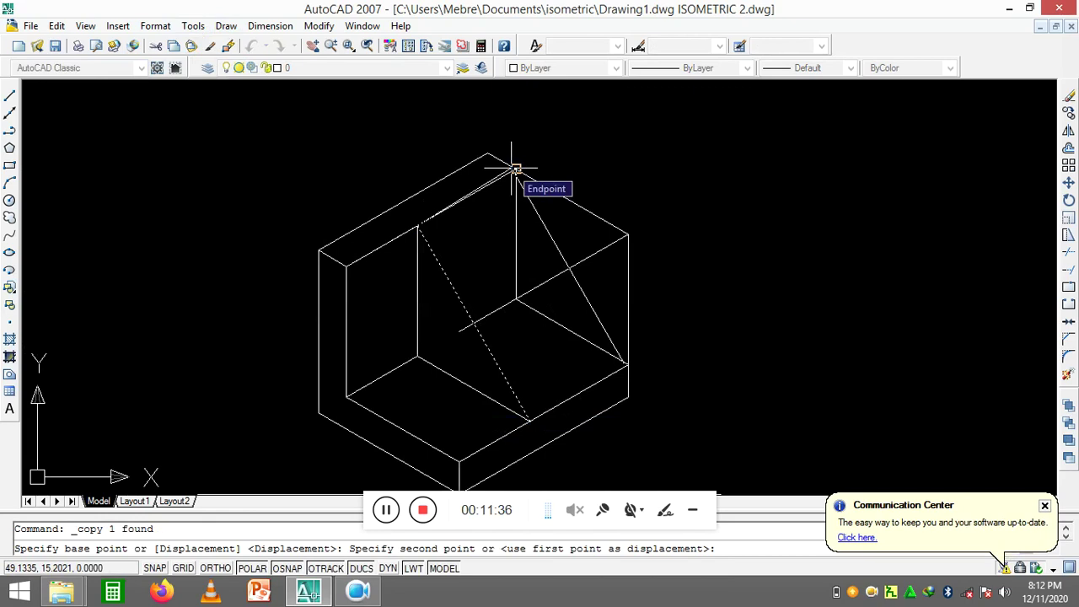
type("1")
left_click(516, 169)
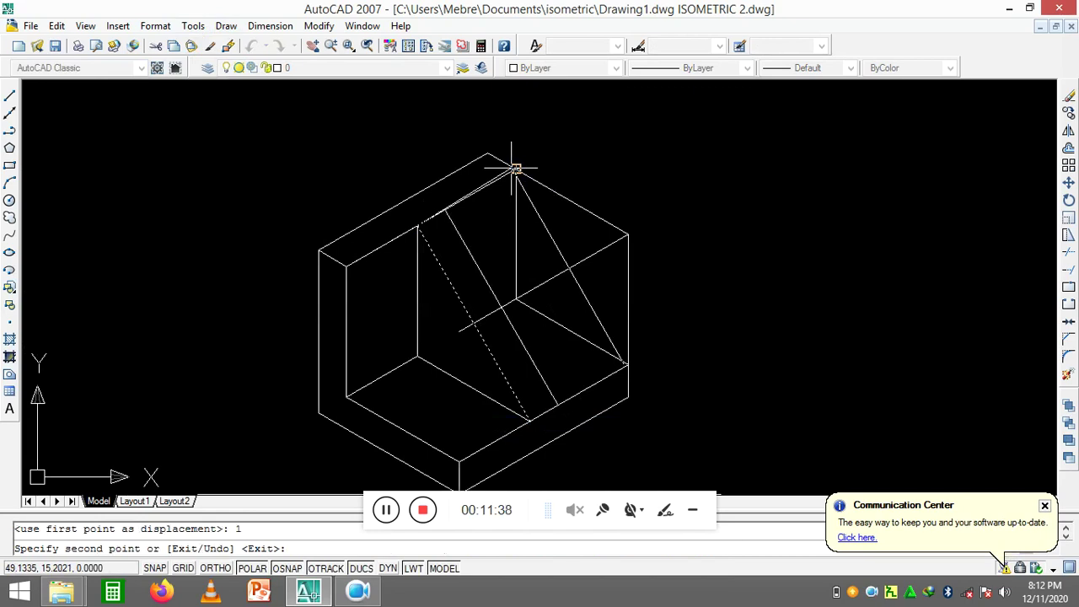
right_click(578, 163)
left_click(591, 169)
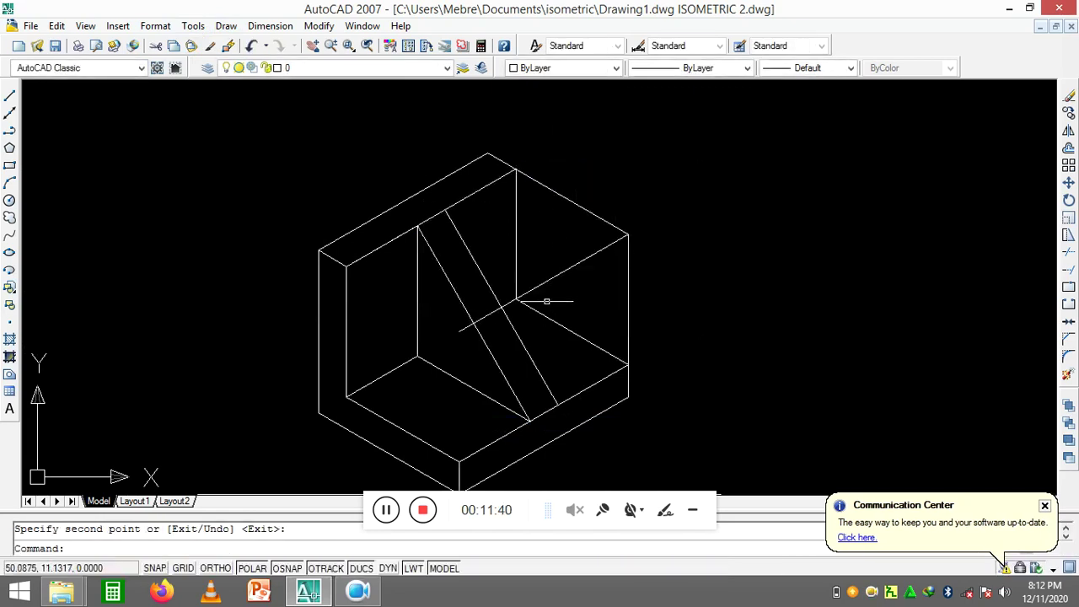
scroll(503, 462, "down", 2)
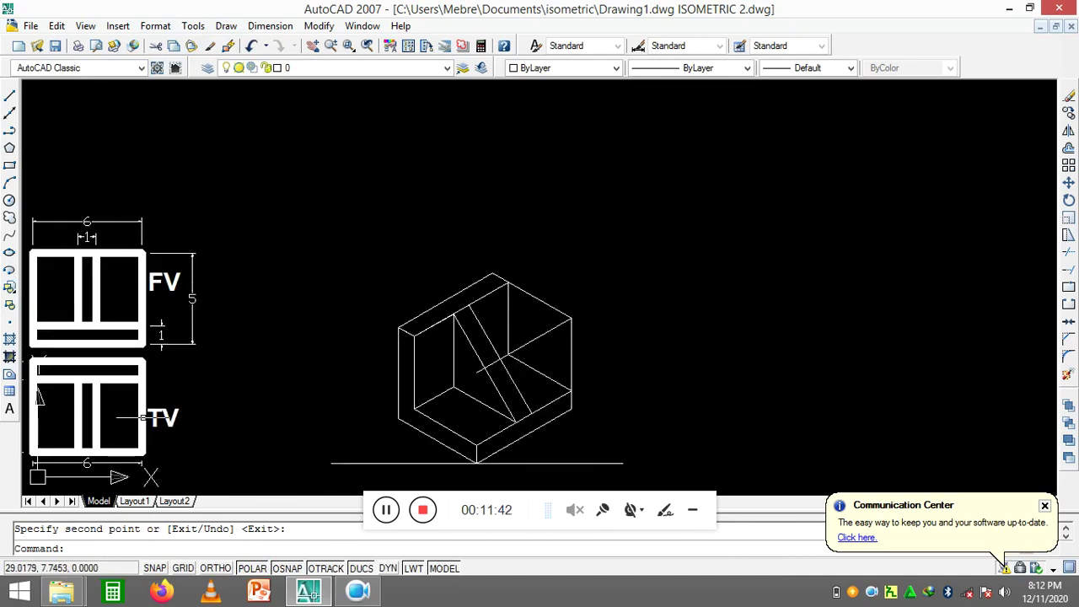
scroll(67, 417, "down", 1)
scroll(67, 417, "down", 1)
scroll(59, 421, "up", 4)
scroll(59, 421, "up", 2)
scroll(52, 394, "down", 4)
scroll(52, 393, "down", 2)
scroll(44, 401, "up", 1)
scroll(44, 400, "up", 2)
scroll(202, 346, "down", 2)
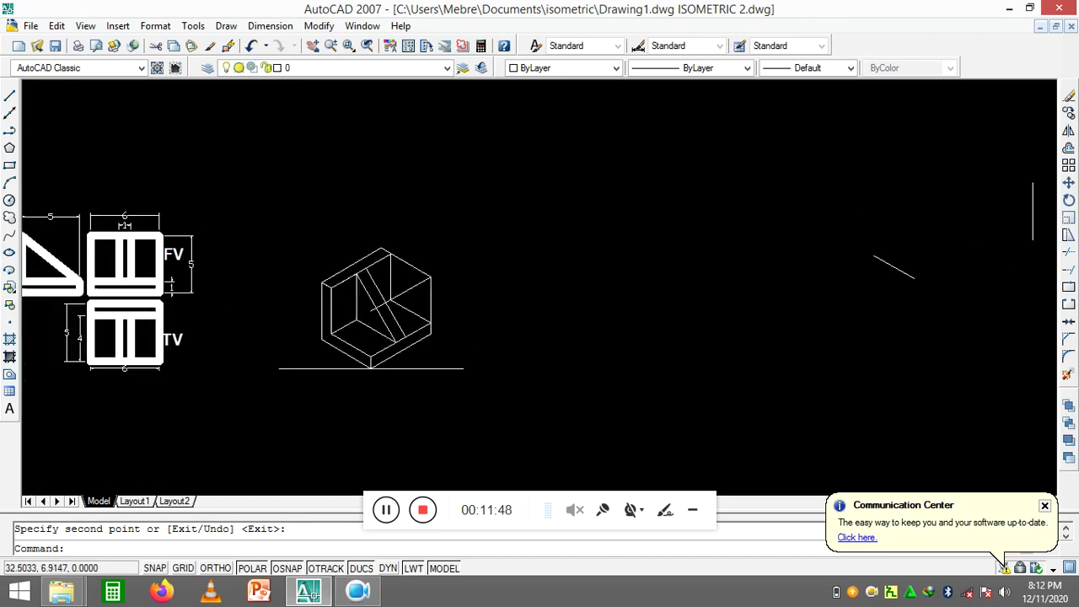
scroll(127, 356, "up", 2)
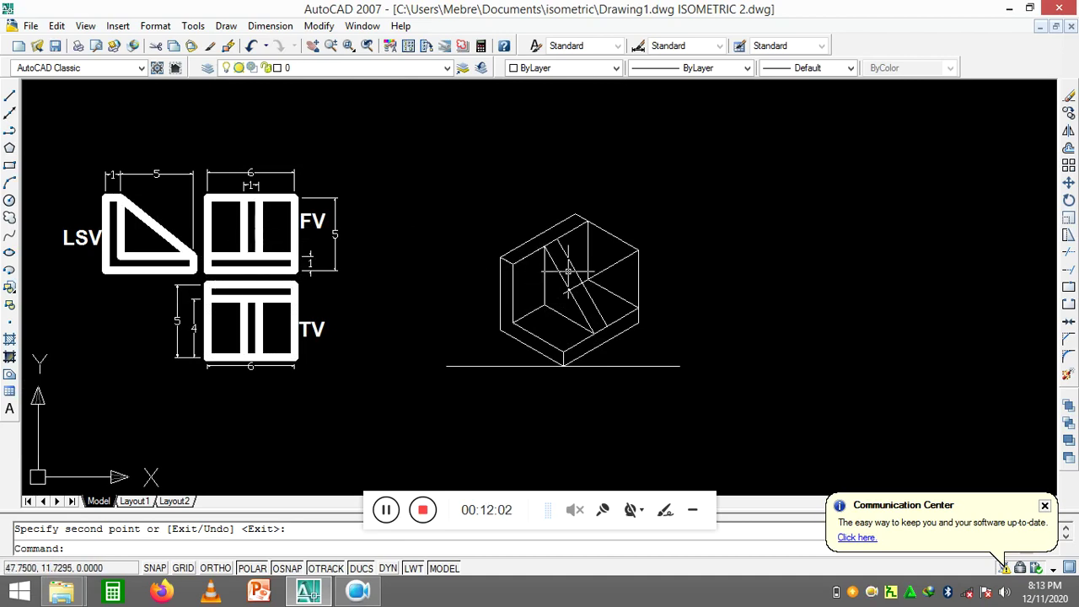
Erase the extra inner diagonal line
scroll(614, 294, "up", 1)
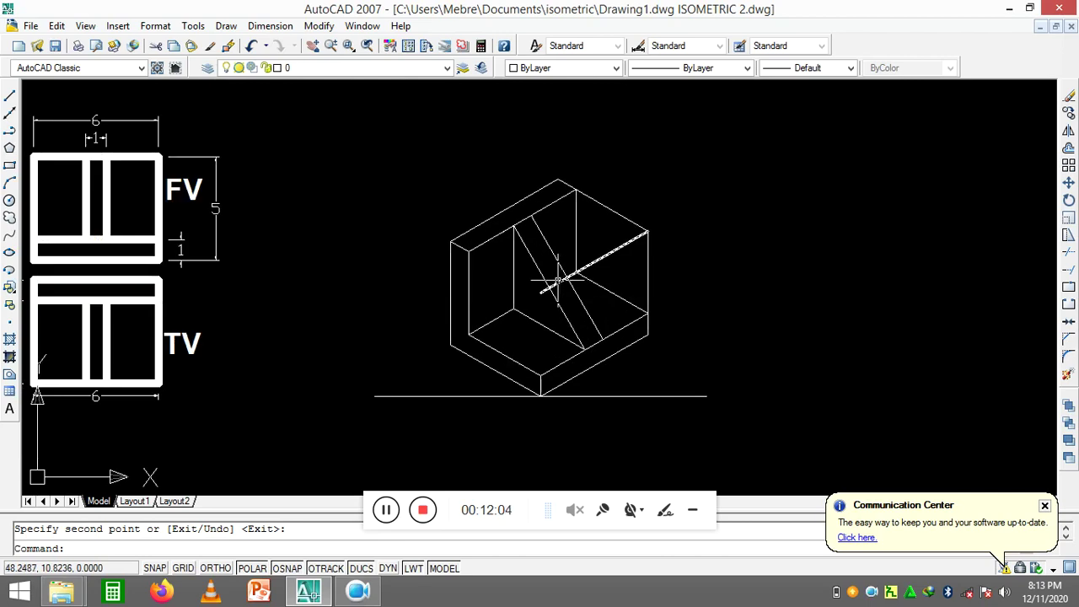
key("Escape")
left_click(557, 281)
left_click(541, 292)
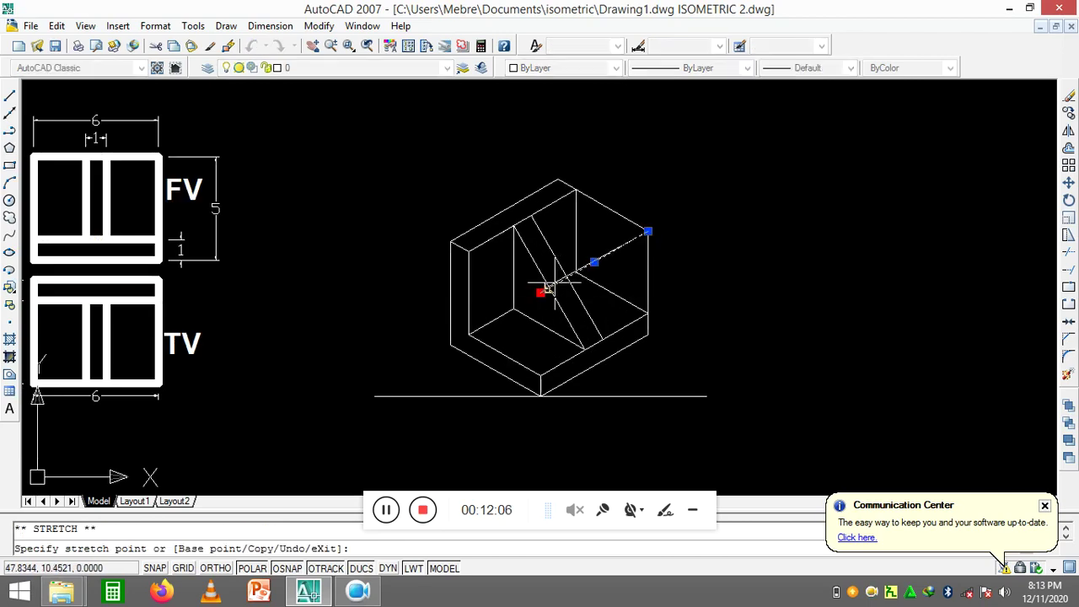
left_click(568, 278)
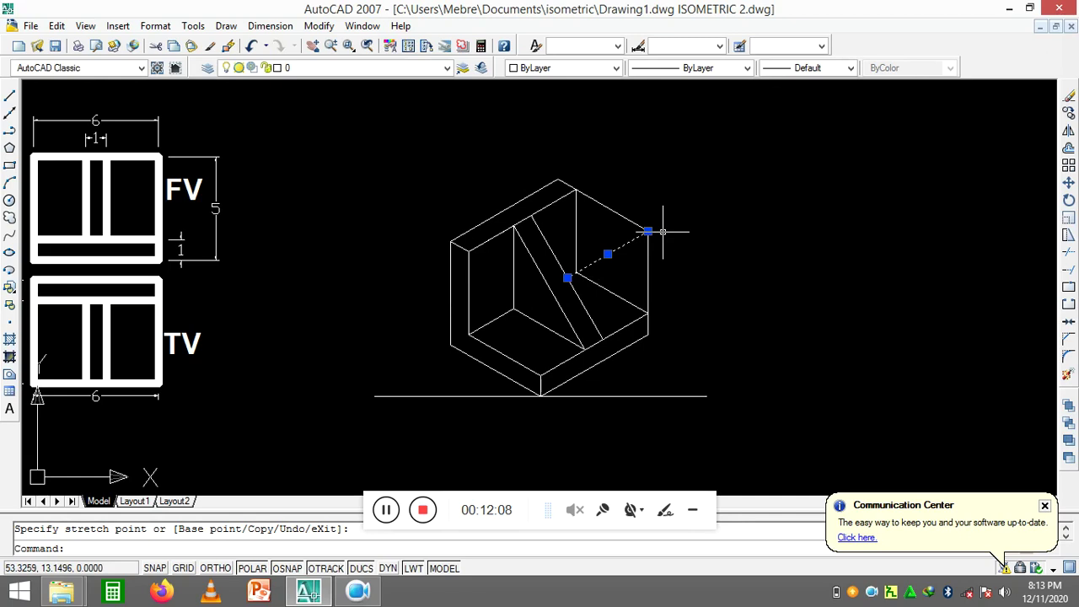
key("Delete")
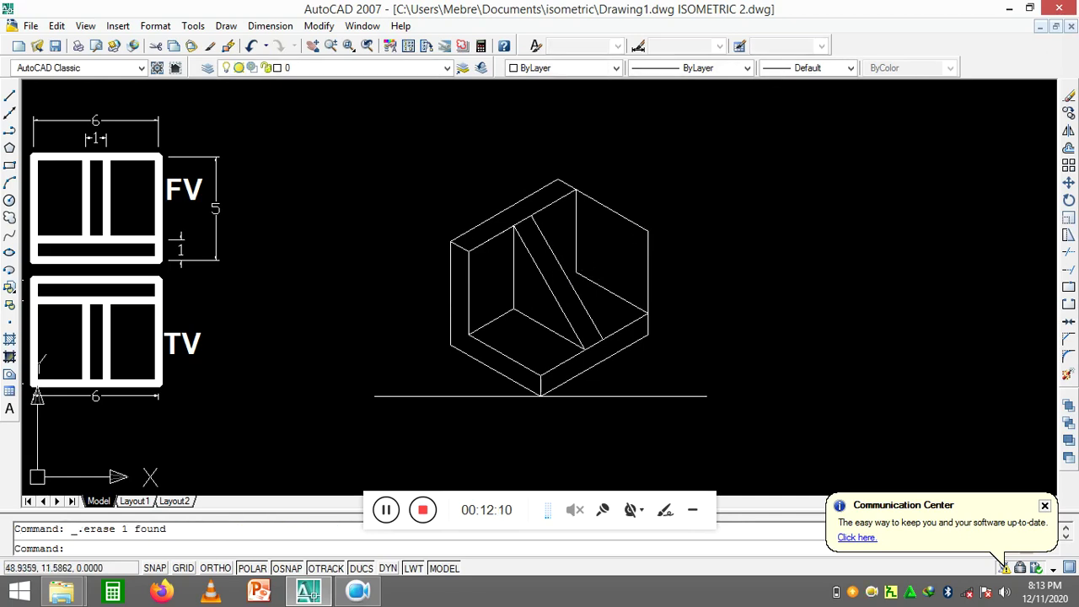
Erase the box's top-right and right vertical edges with a crossing window
left_click(672, 246)
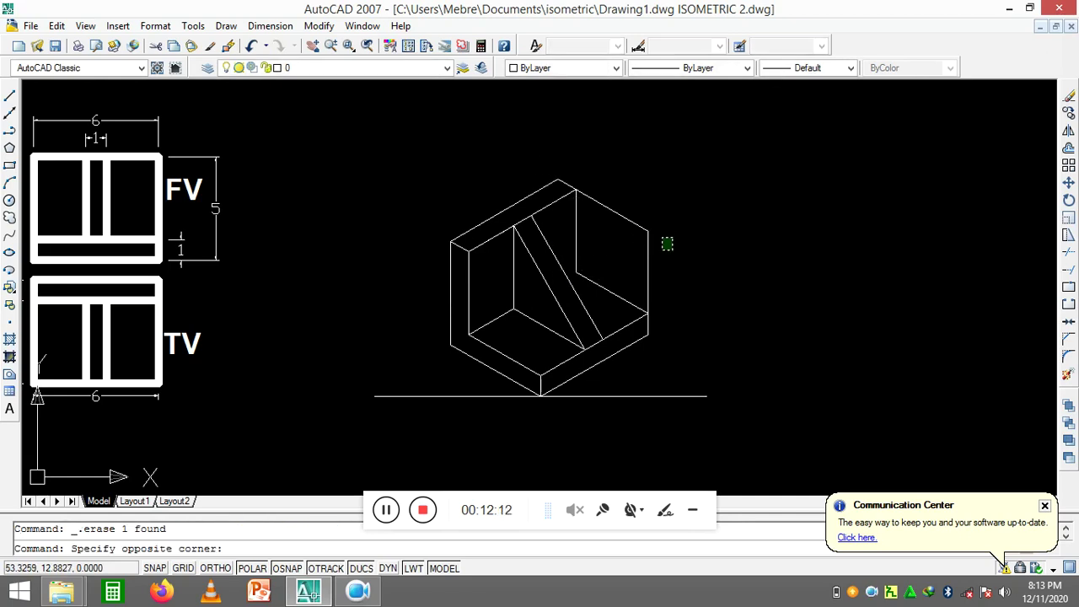
left_click(632, 224)
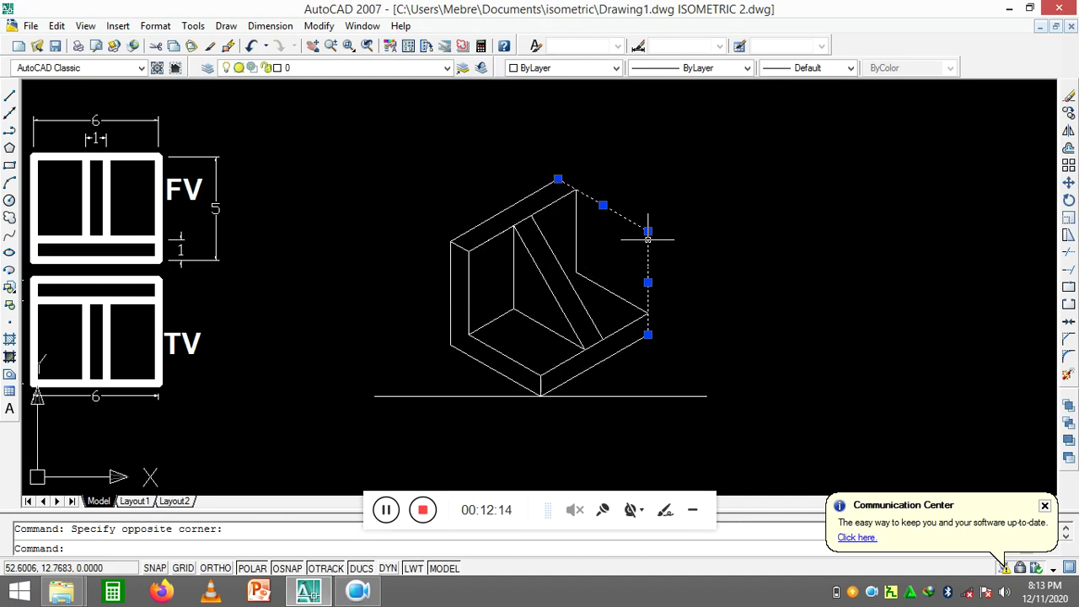
key("Delete")
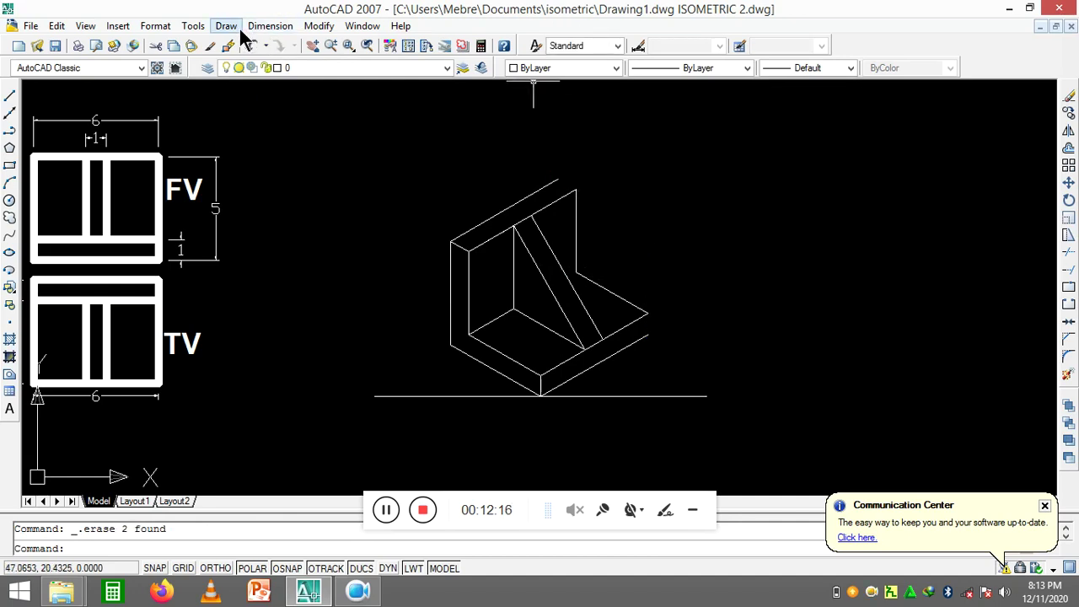
Draw a short line down from the base's right corner
left_click(226, 25)
left_click(242, 68)
left_click(574, 187)
right_click(592, 176)
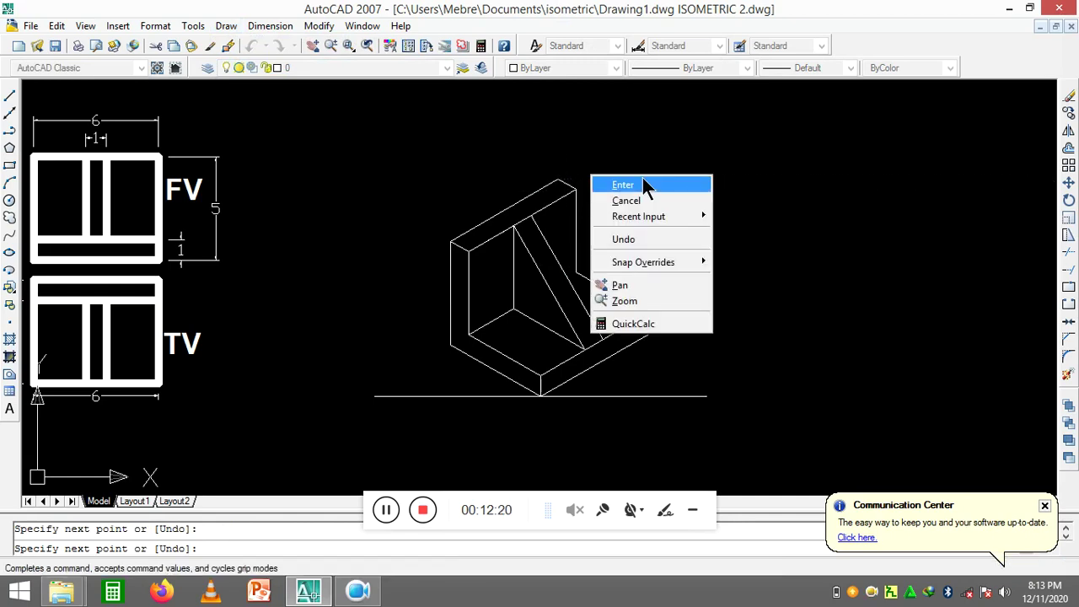
left_click(645, 183)
right_click(668, 181)
left_click(683, 194)
left_click(648, 314)
left_click(647, 333)
right_click(656, 311)
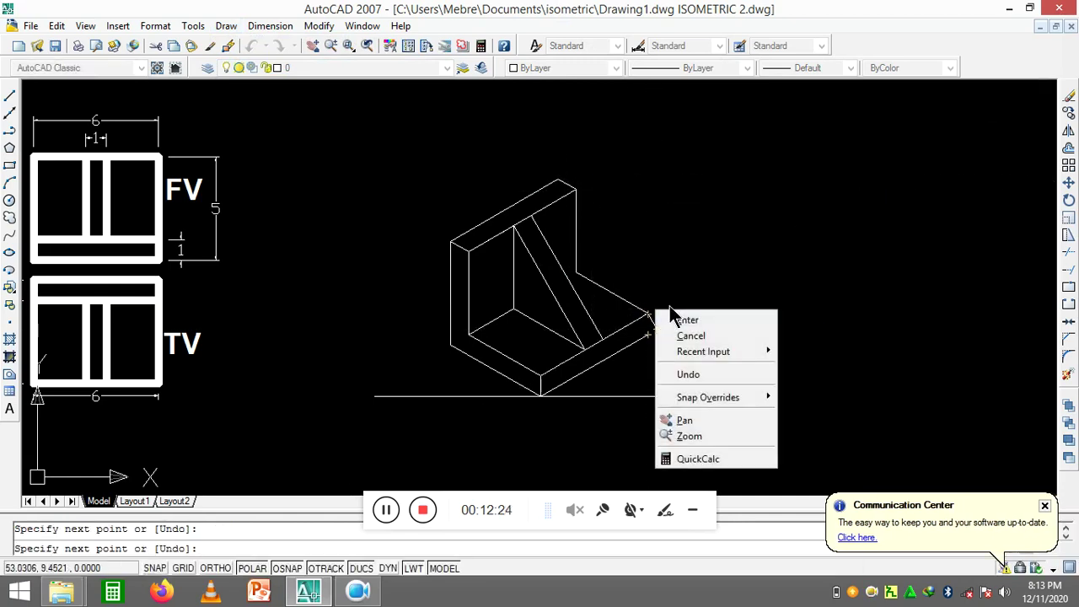
Zoom in and undo the stray line segment past the base's right end
left_click(674, 317)
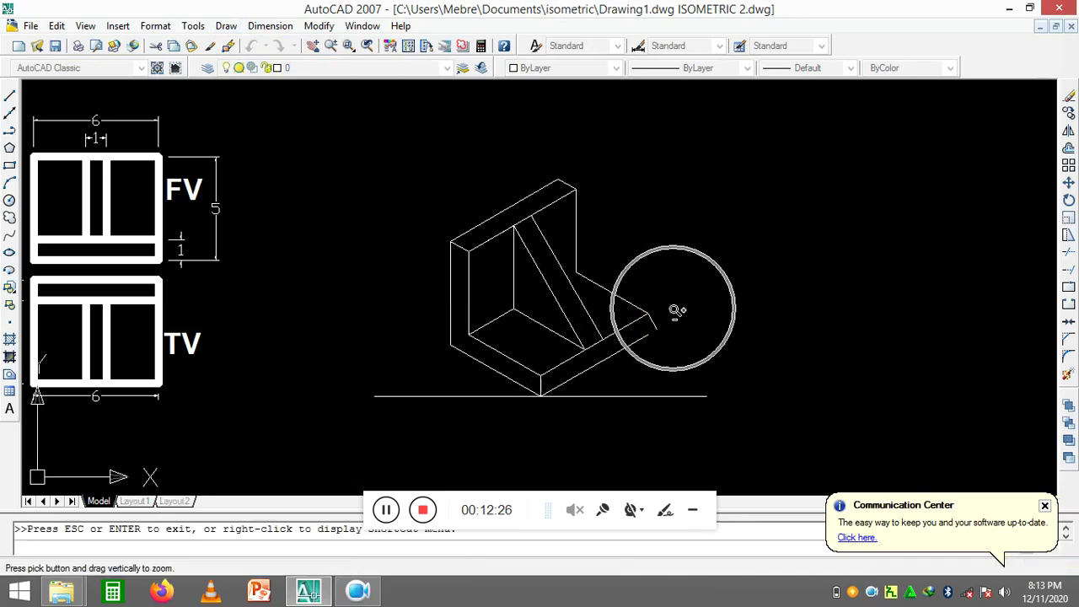
key("Escape")
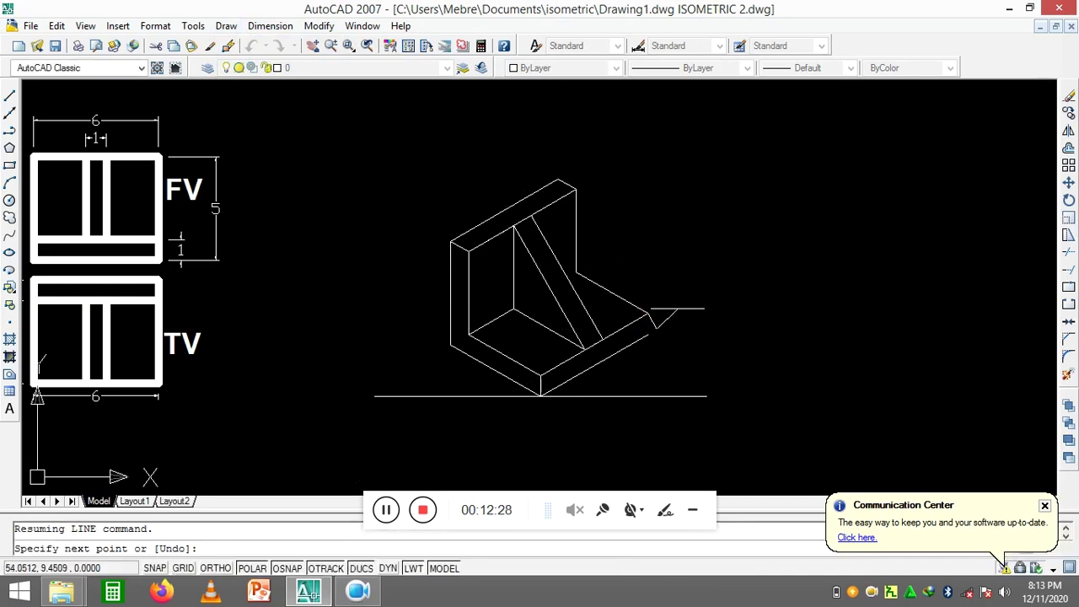
key("ctrl+z")
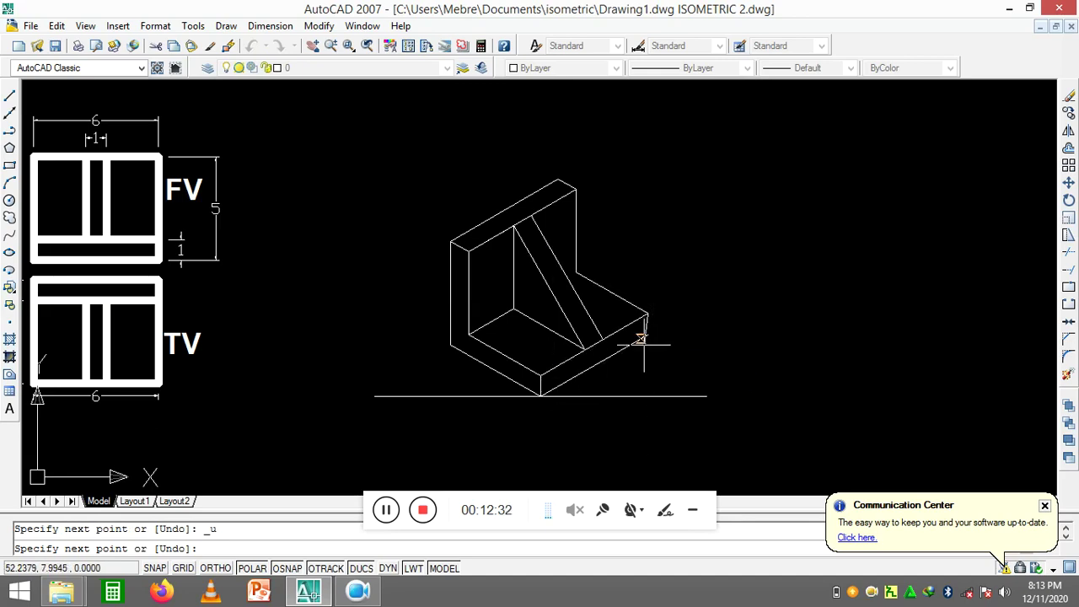
right_click(691, 290)
left_click(699, 301)
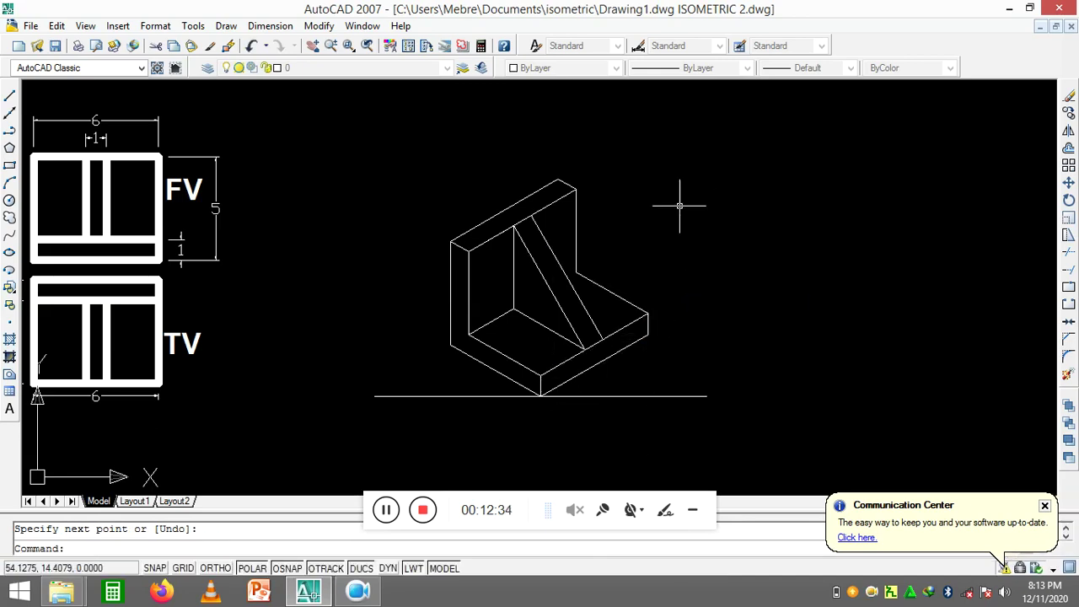
Draw a new line from an existing endpoint to the rib intersection
right_click(688, 184)
left_click(700, 194)
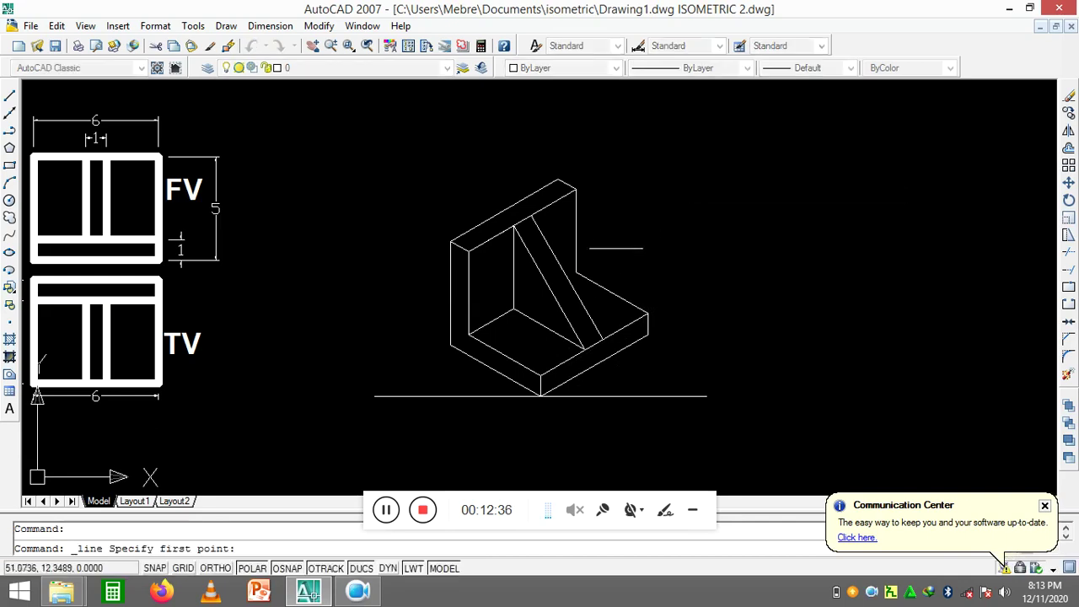
left_click(576, 271)
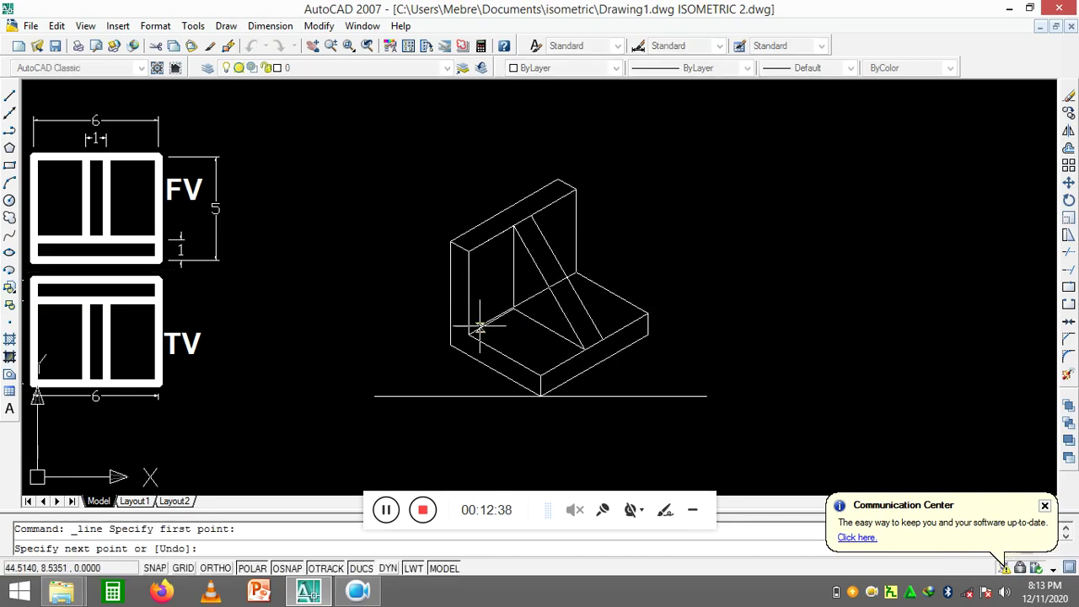
left_click(569, 276)
right_click(699, 224)
left_click(707, 237)
scroll(641, 301, "down", 2)
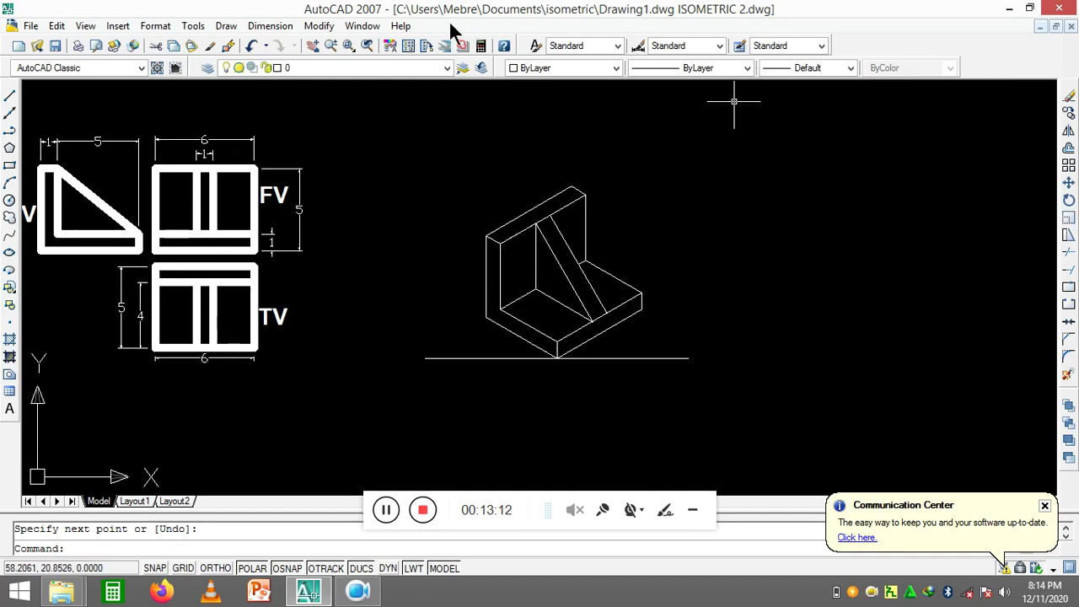
Add a 30° angular dimension between the right slanted base edge and the ground line
left_click(278, 27)
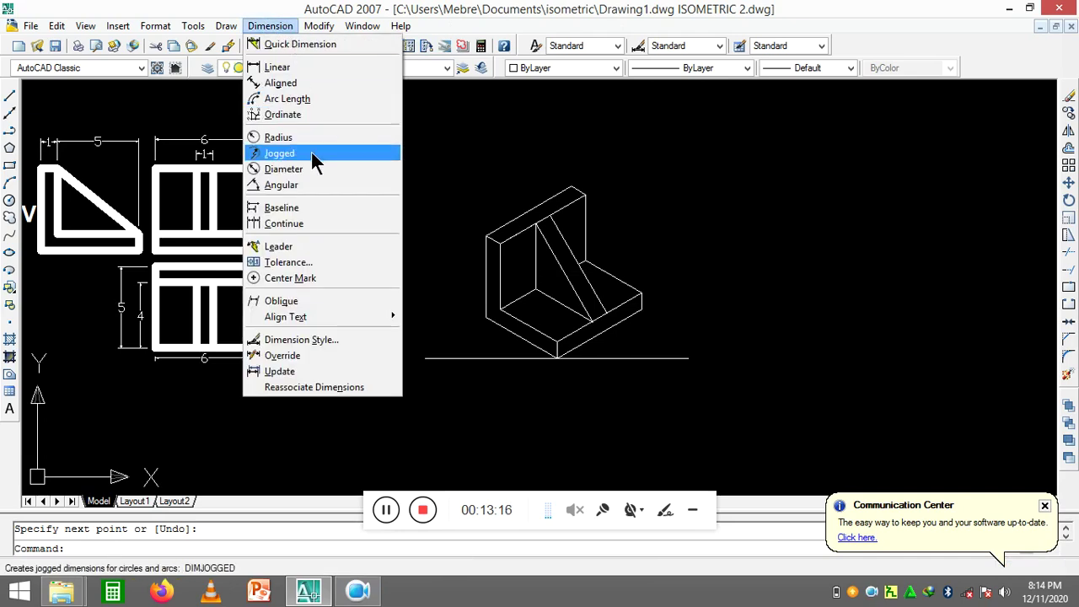
left_click(317, 183)
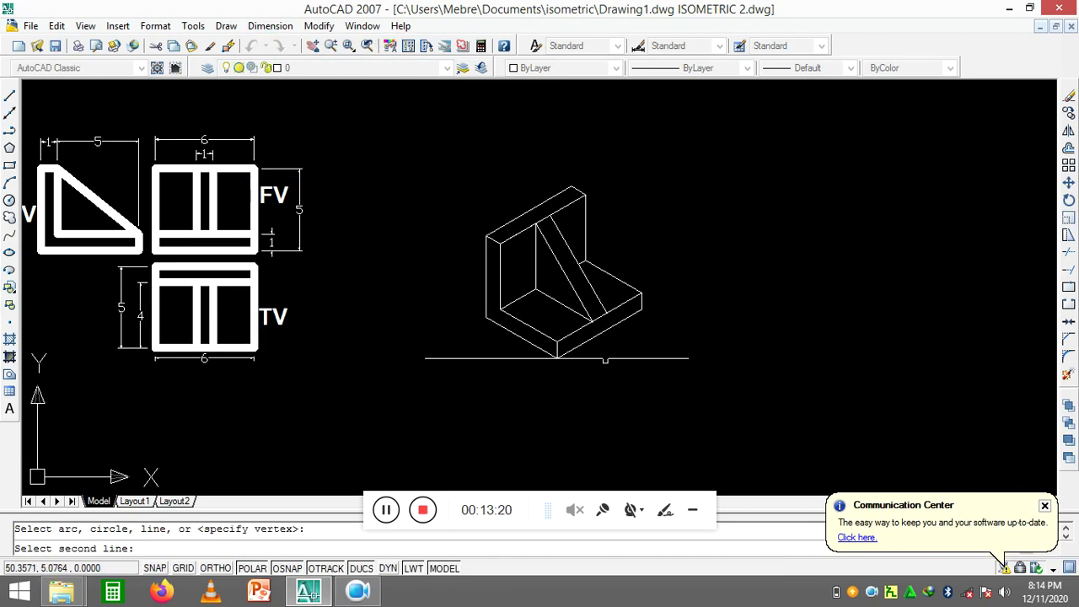
left_click(604, 359)
left_click(603, 358)
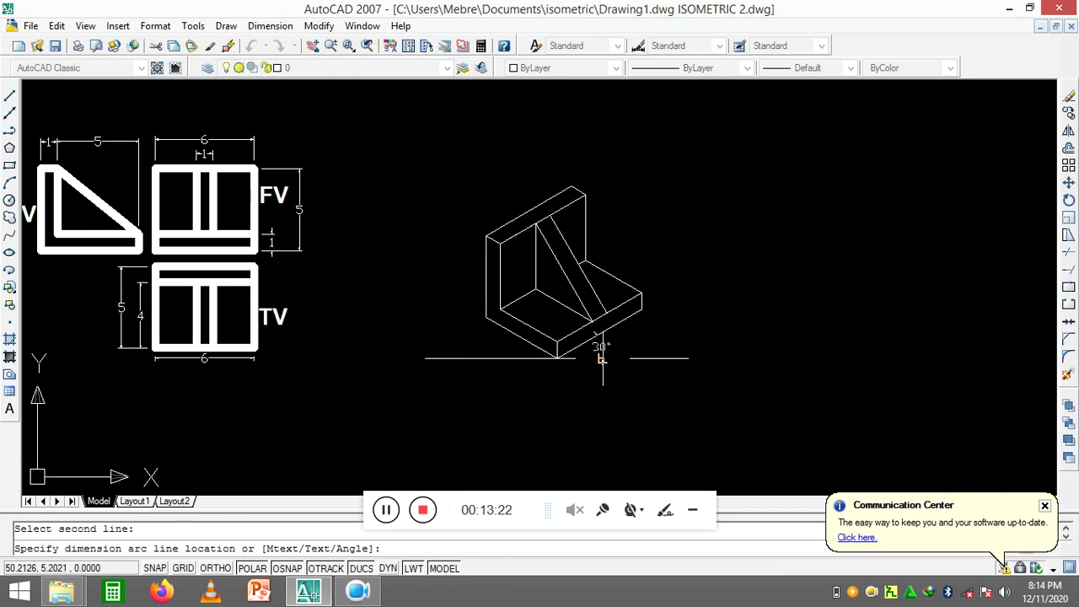
right_click(654, 333)
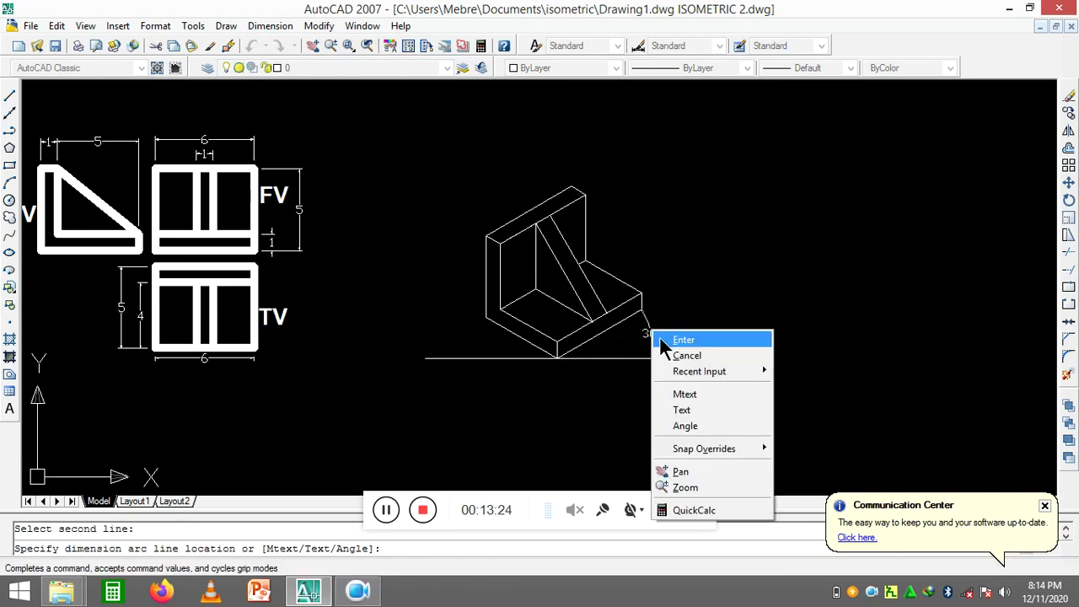
left_click(662, 340)
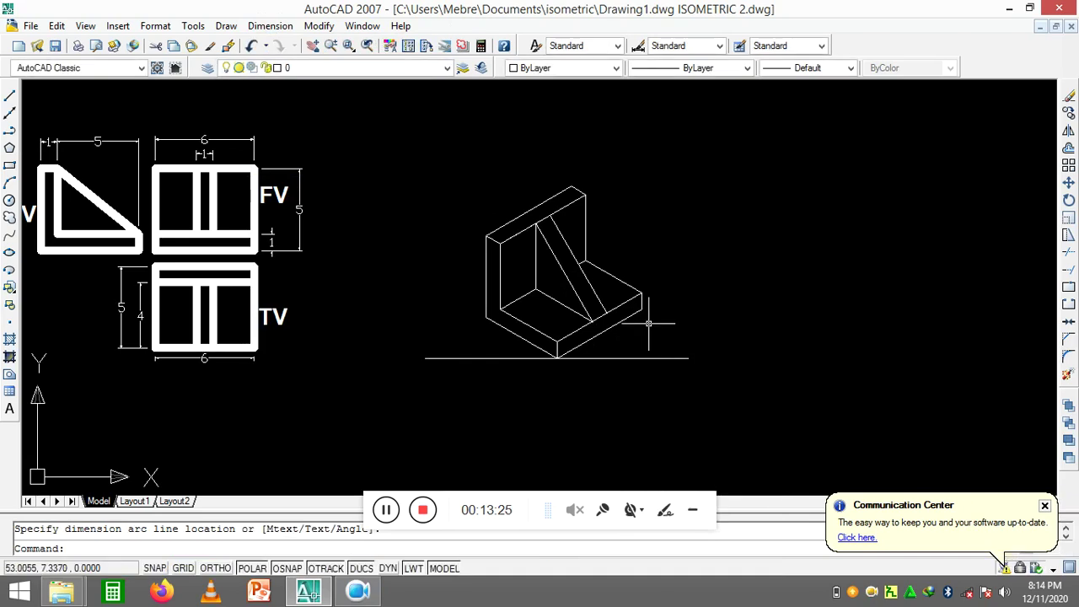
right_click(647, 324)
left_click(717, 57)
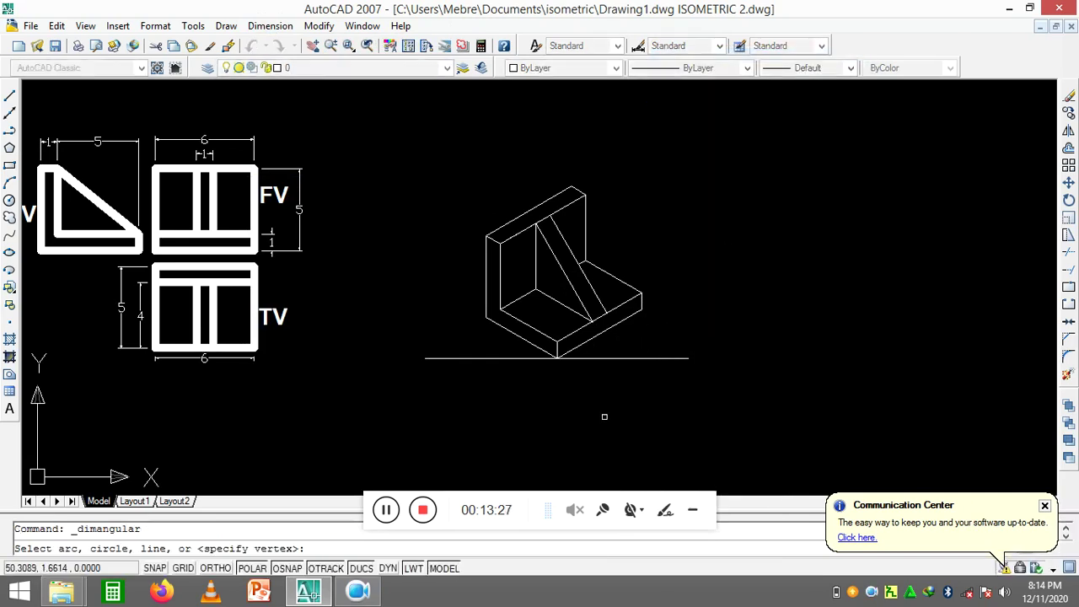
left_click(599, 335)
left_click(598, 358)
left_click(610, 353)
Add a matching 30° angular dimension at the left slanted base edge
right_click(646, 344)
left_click(727, 48)
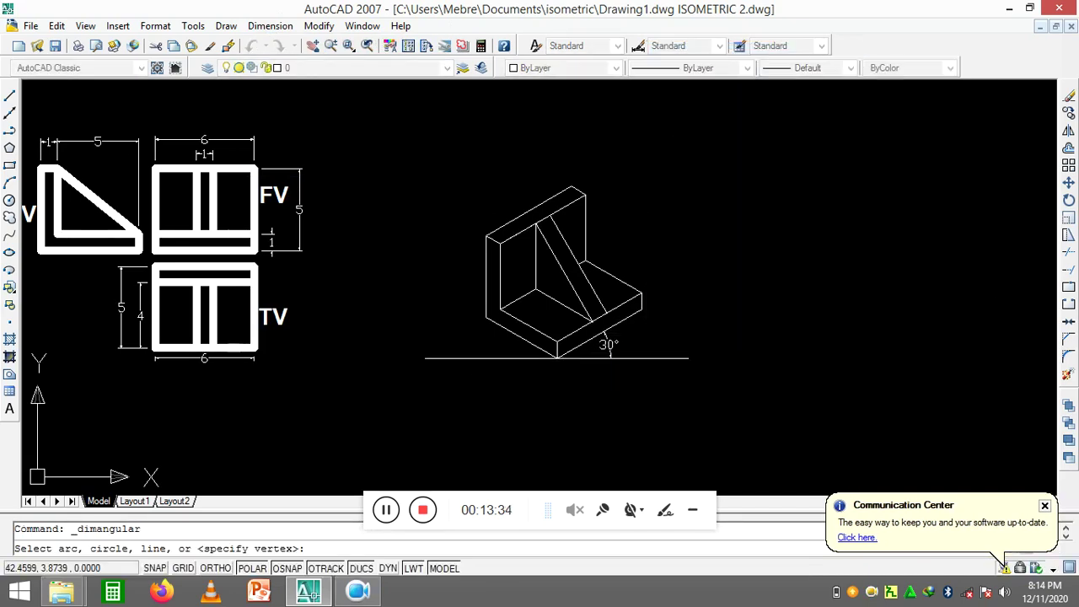
left_click(507, 330)
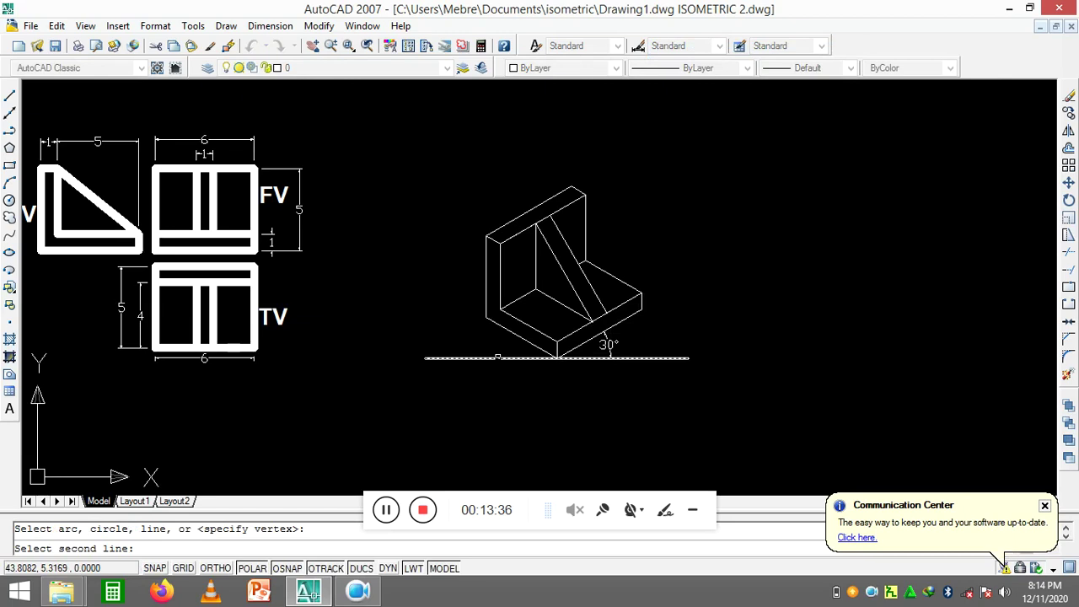
left_click(498, 358)
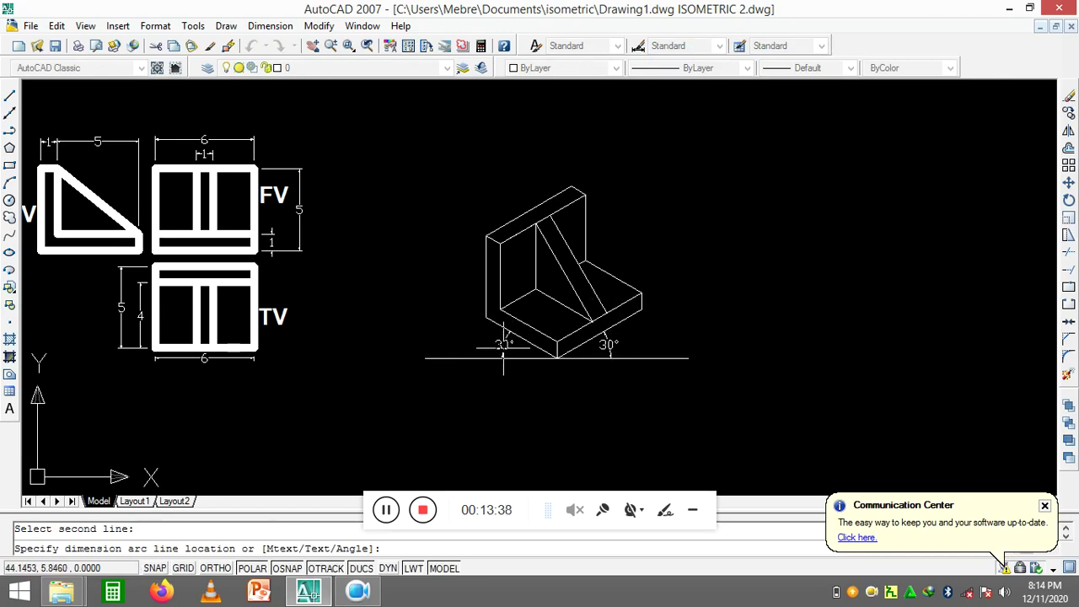
left_click(506, 348)
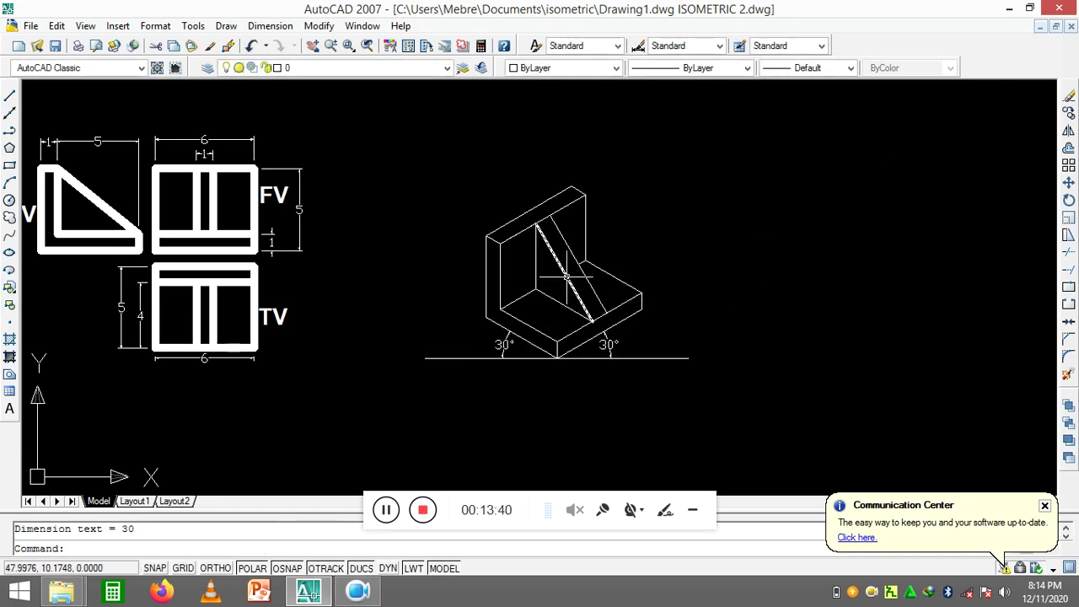
Fill the bracket's top faces with a one-colour green gradient
left_click(269, 25)
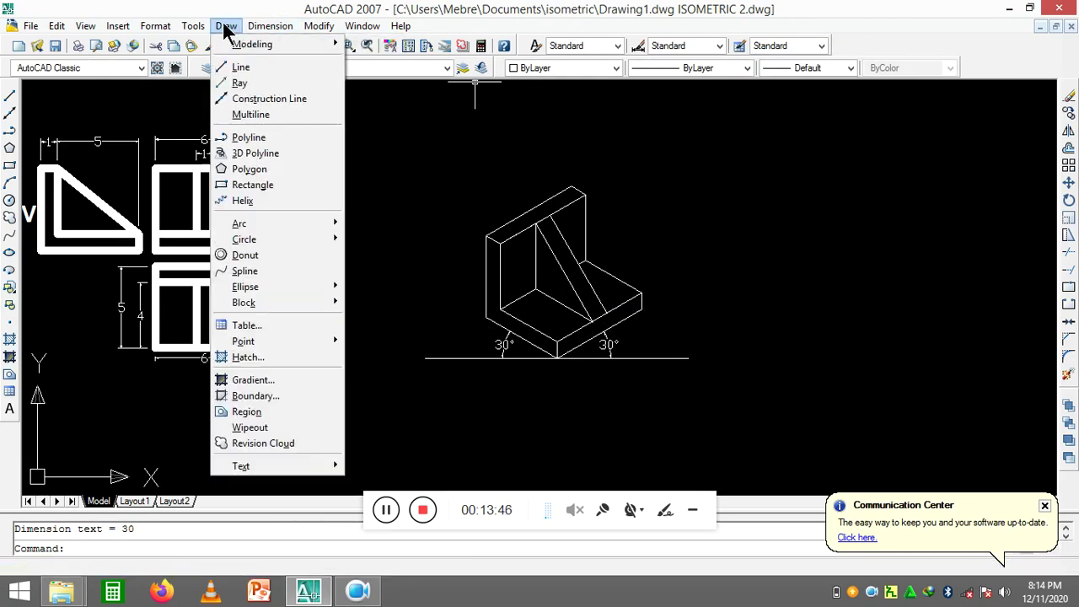
left_click(279, 379)
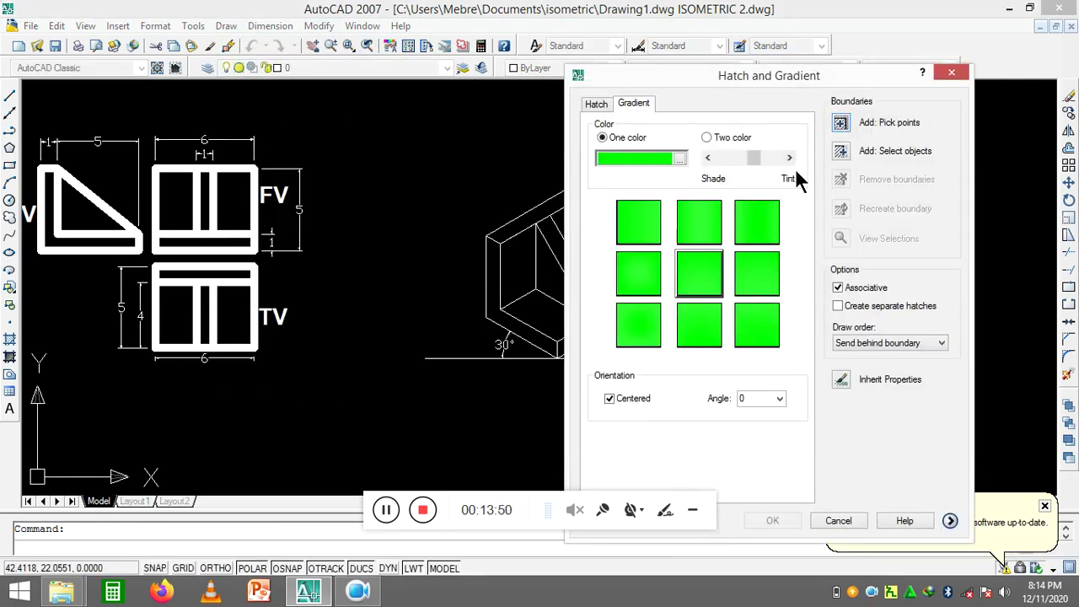
left_click(852, 127)
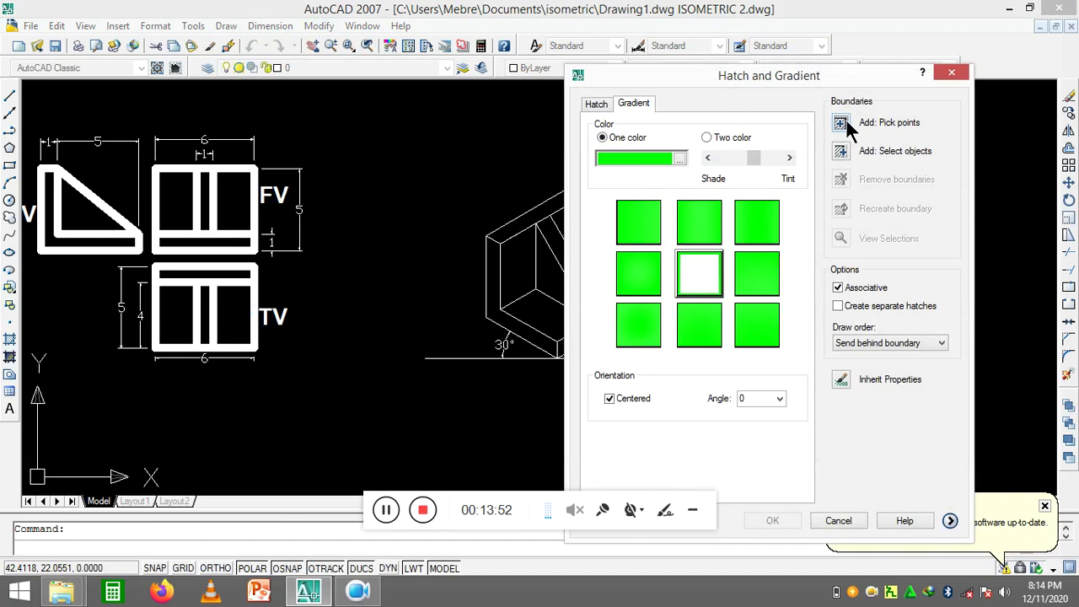
left_click(537, 312)
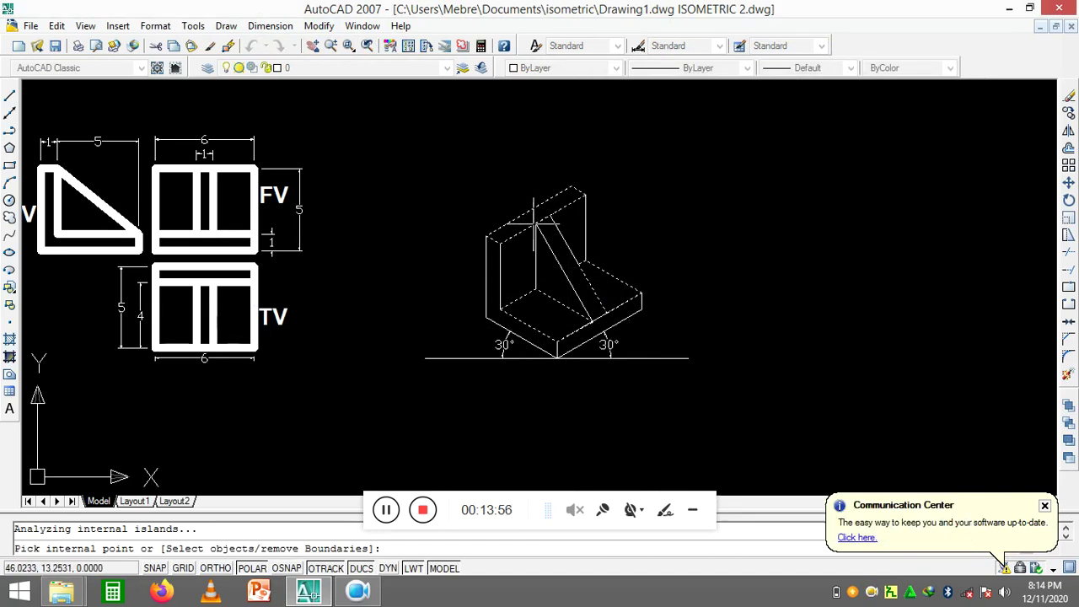
key("Return")
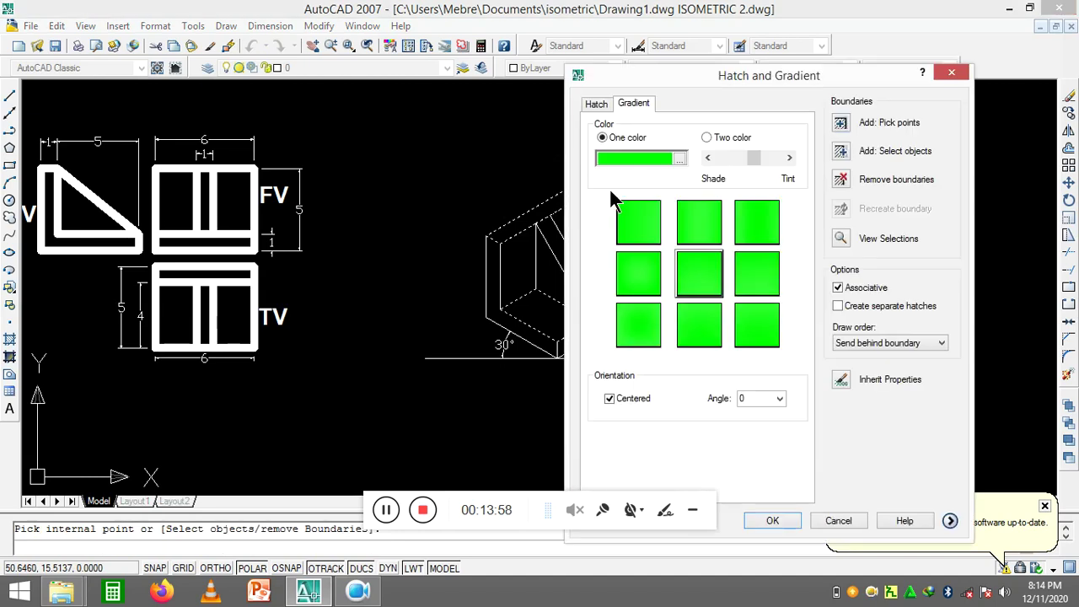
key("Return")
Set the next gradient fill's colour to blue, index colour 172
right_click(617, 193)
left_click(620, 193)
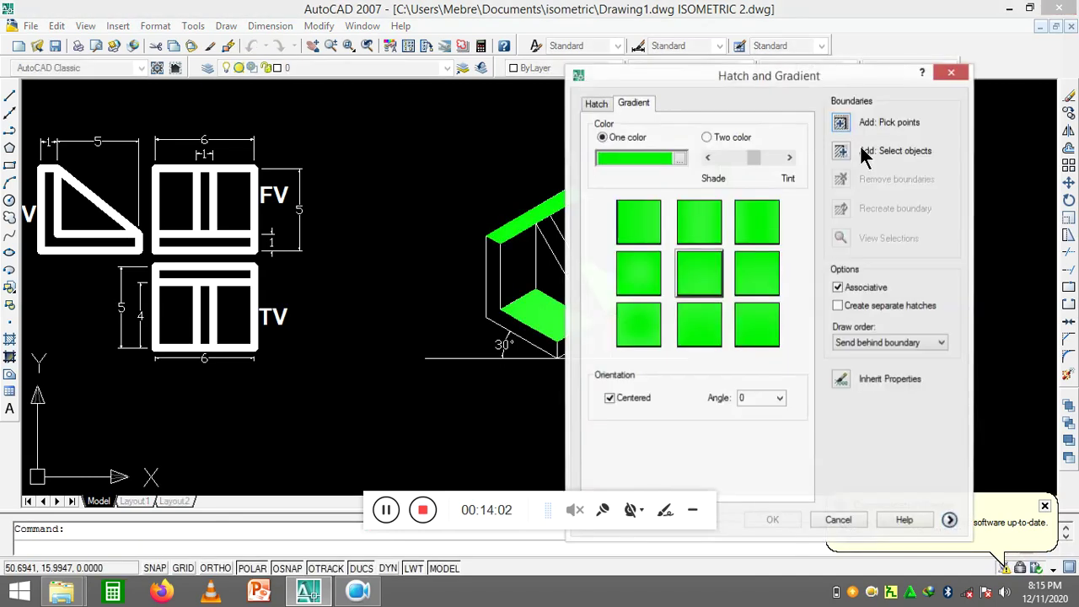
left_click(679, 160)
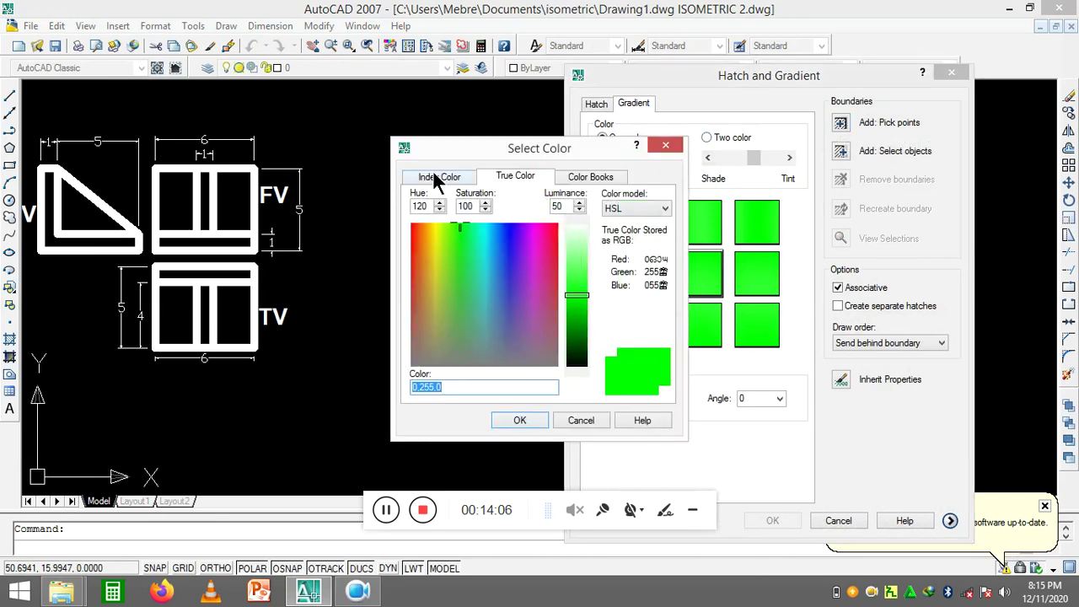
left_click(437, 179)
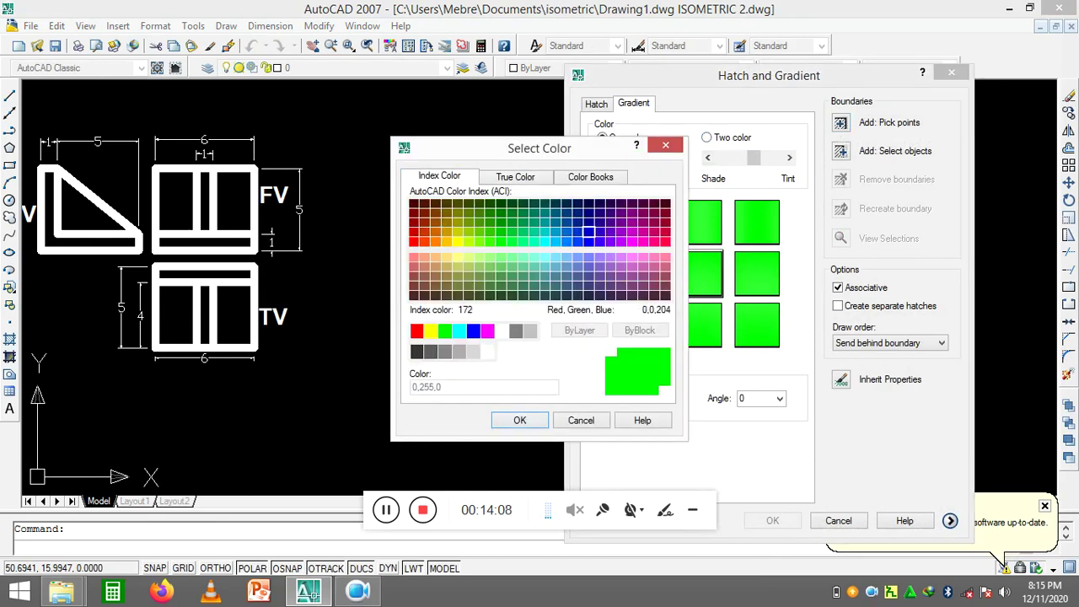
left_click(588, 232)
left_click(532, 418)
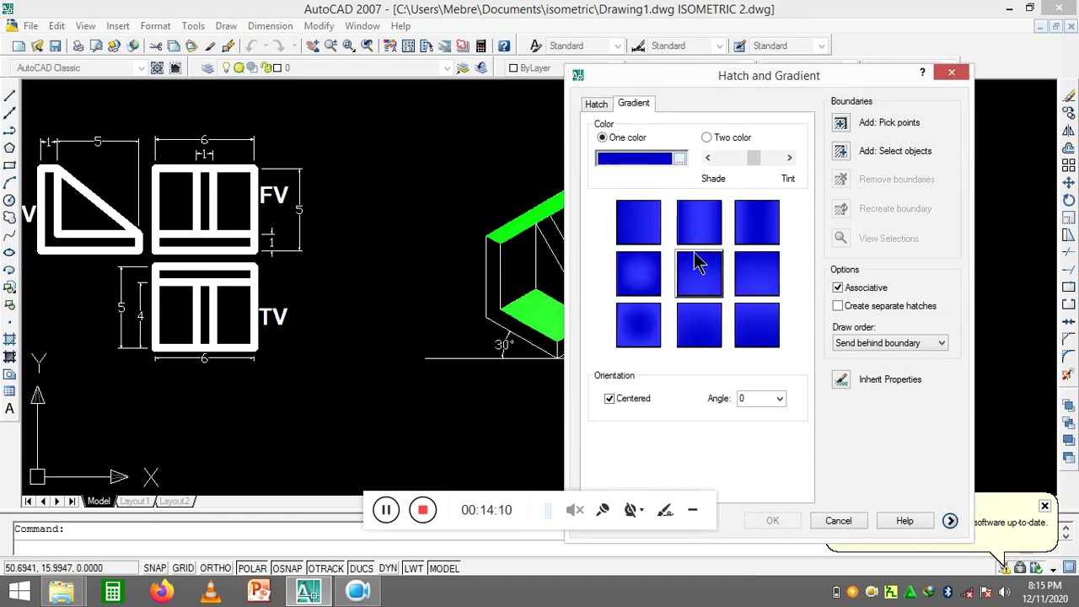
left_click(899, 122)
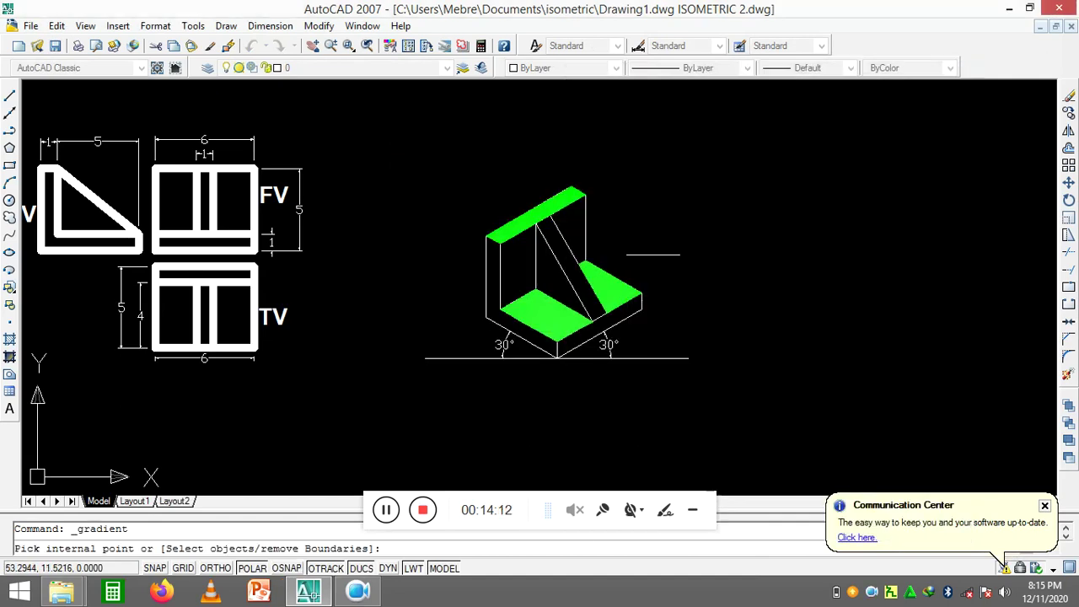
Fill the bracket's left side face and triangular rib with the blue gradient
left_click(523, 333)
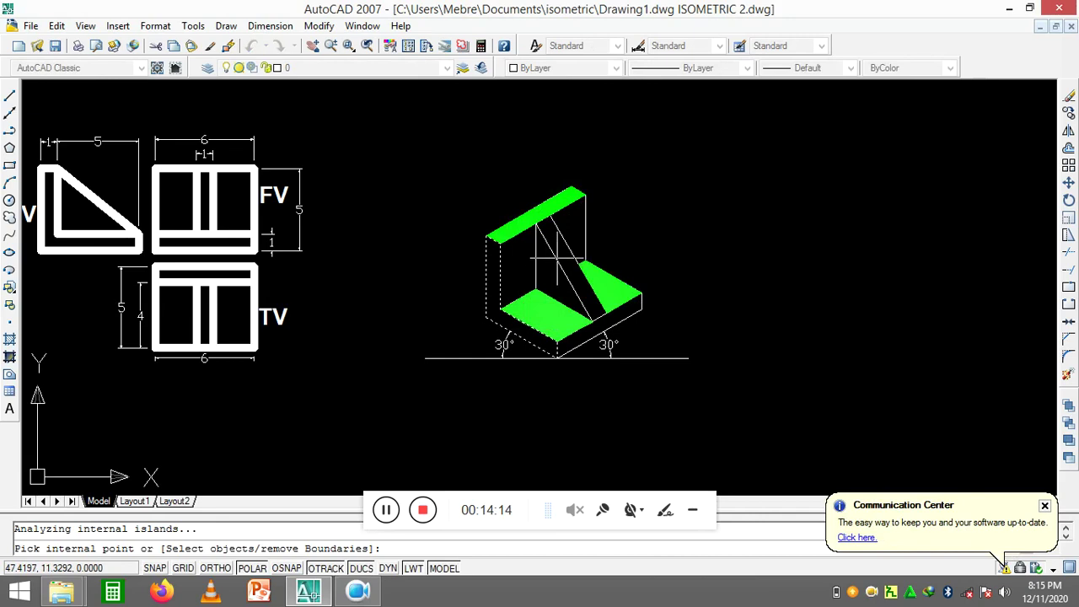
left_click(552, 268)
key("Return")
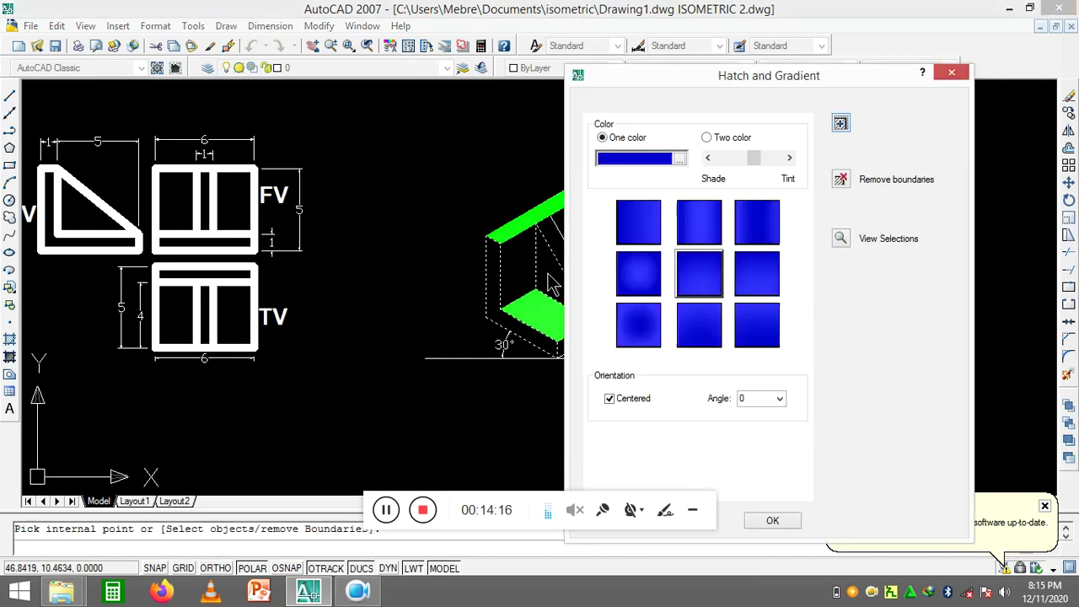
key("Return")
Fill three right-facing bracket faces with a red index-colour gradient
right_click(657, 223)
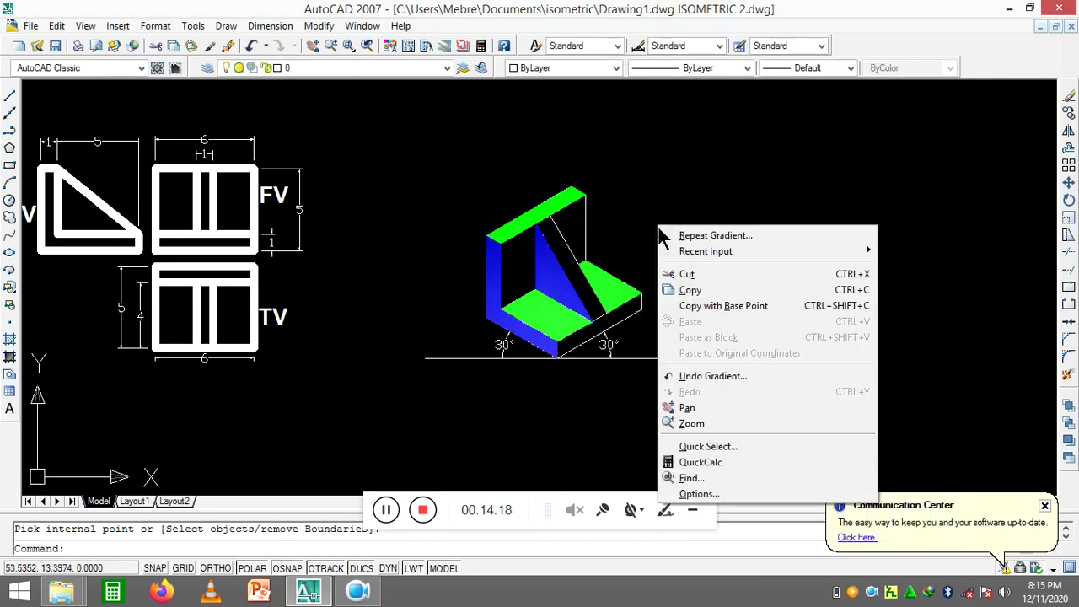
left_click(678, 234)
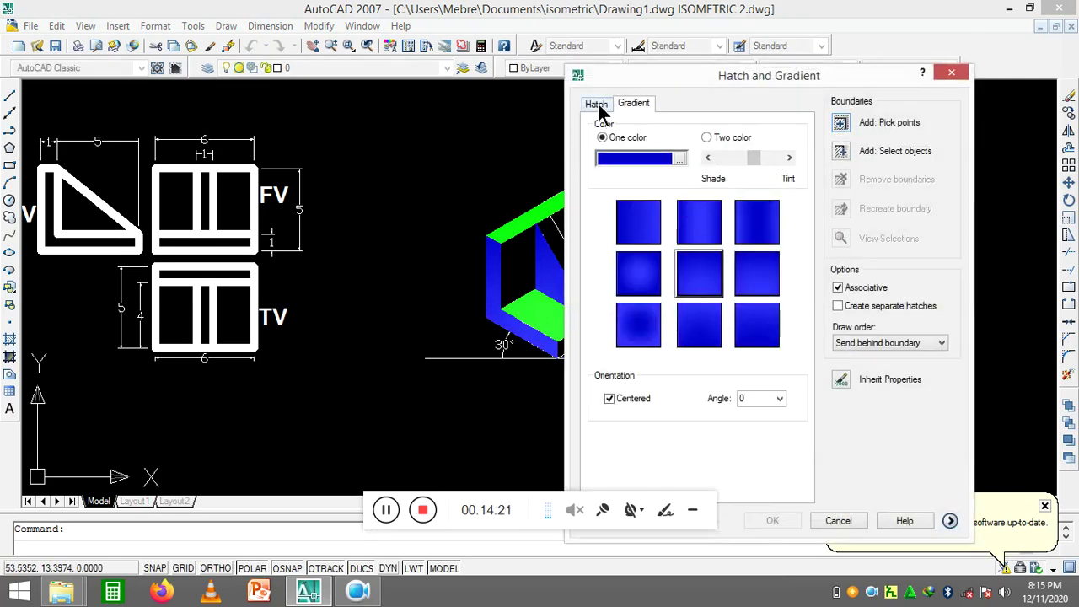
left_click(680, 158)
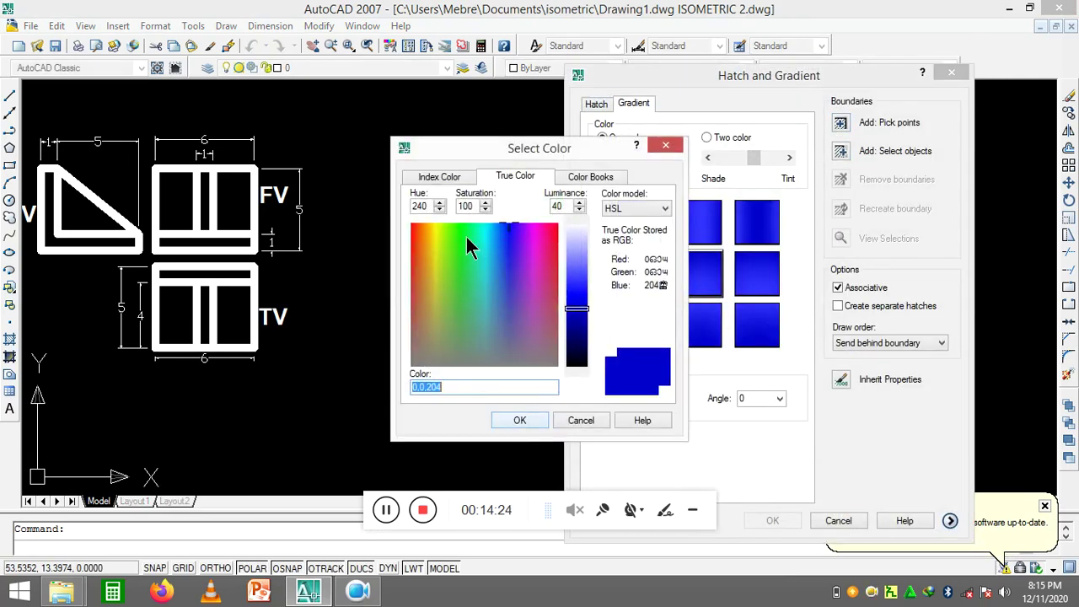
left_click(426, 177)
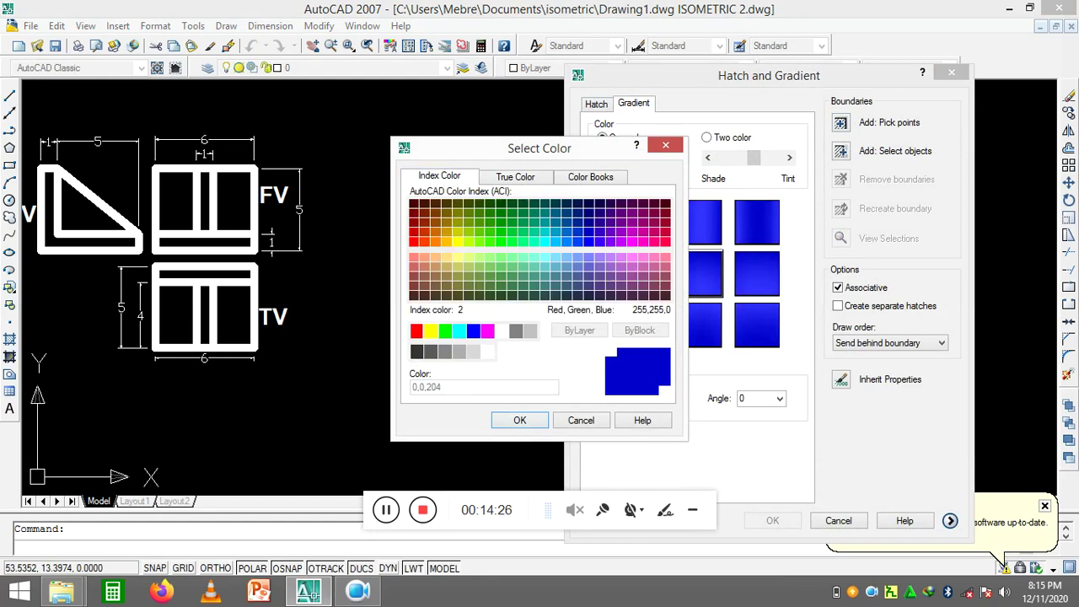
left_click(417, 331)
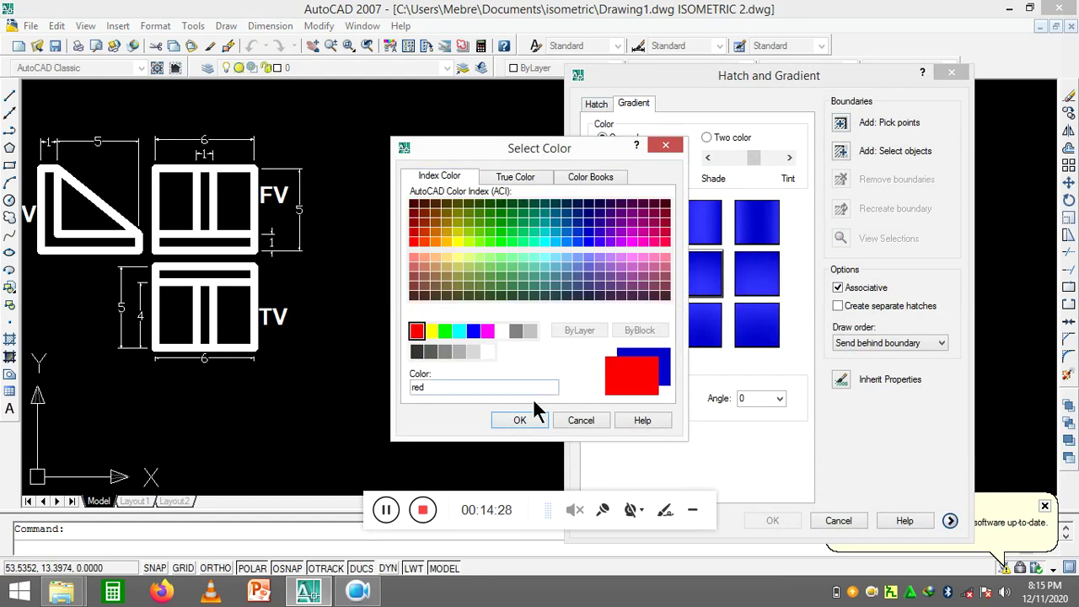
left_click(518, 425)
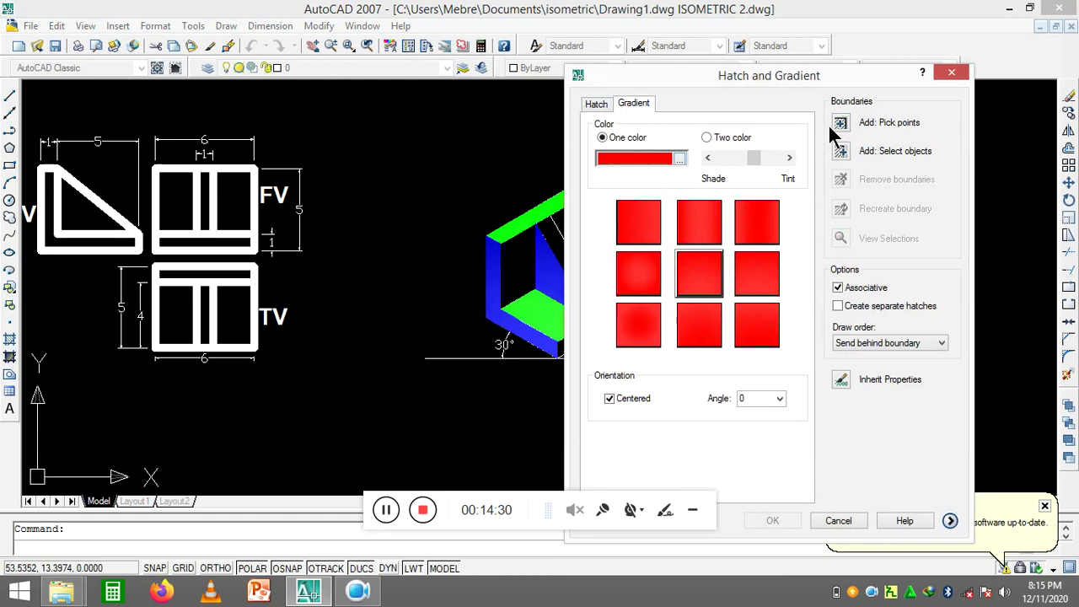
left_click(841, 124)
left_click(607, 323)
left_click(526, 266)
left_click(569, 222)
key("Return")
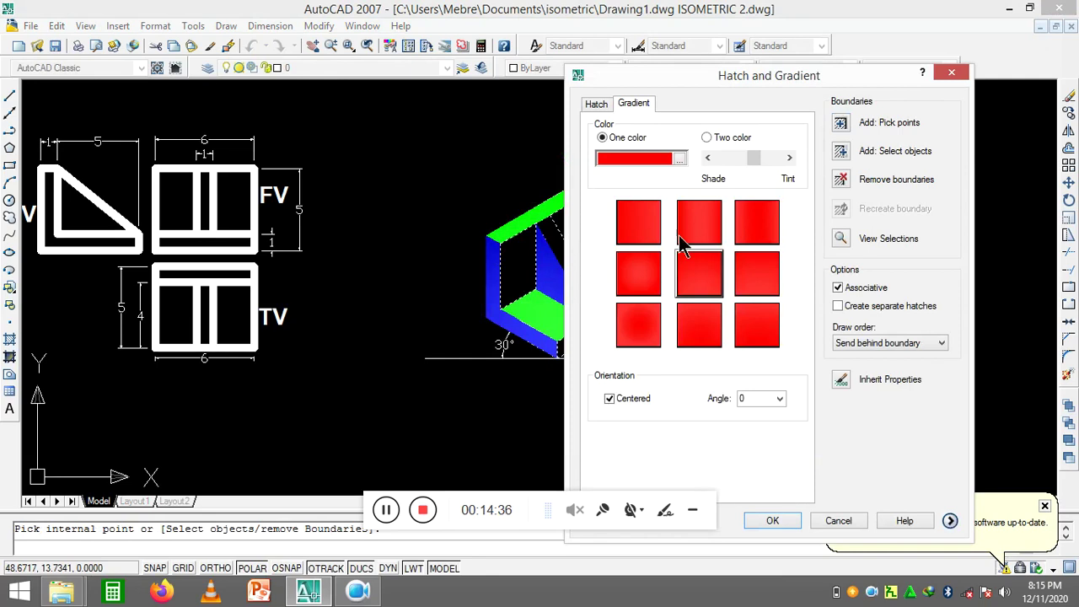
left_click(757, 518)
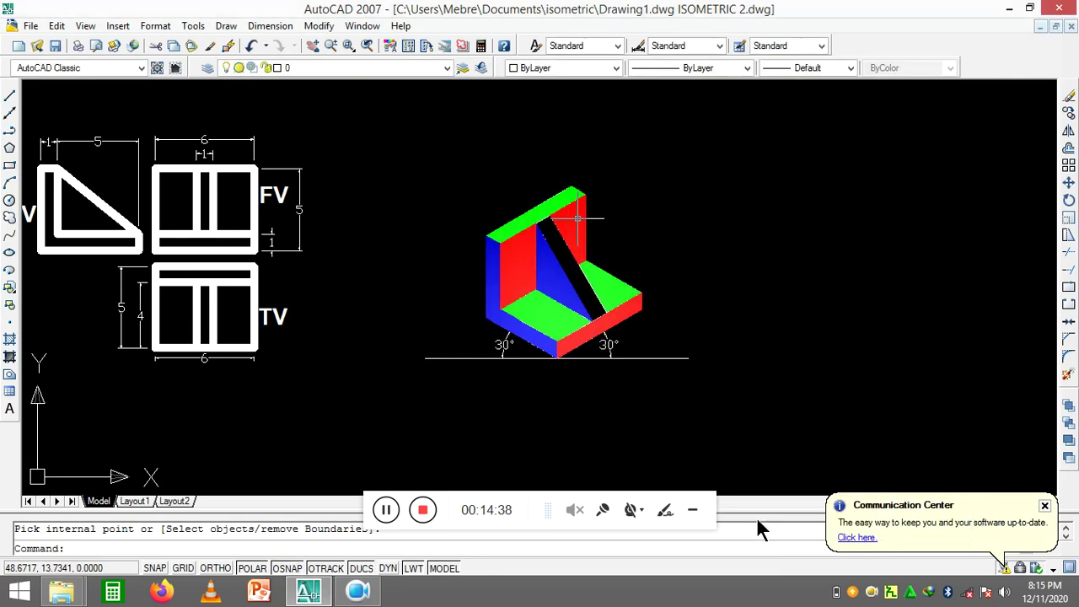
key("Return")
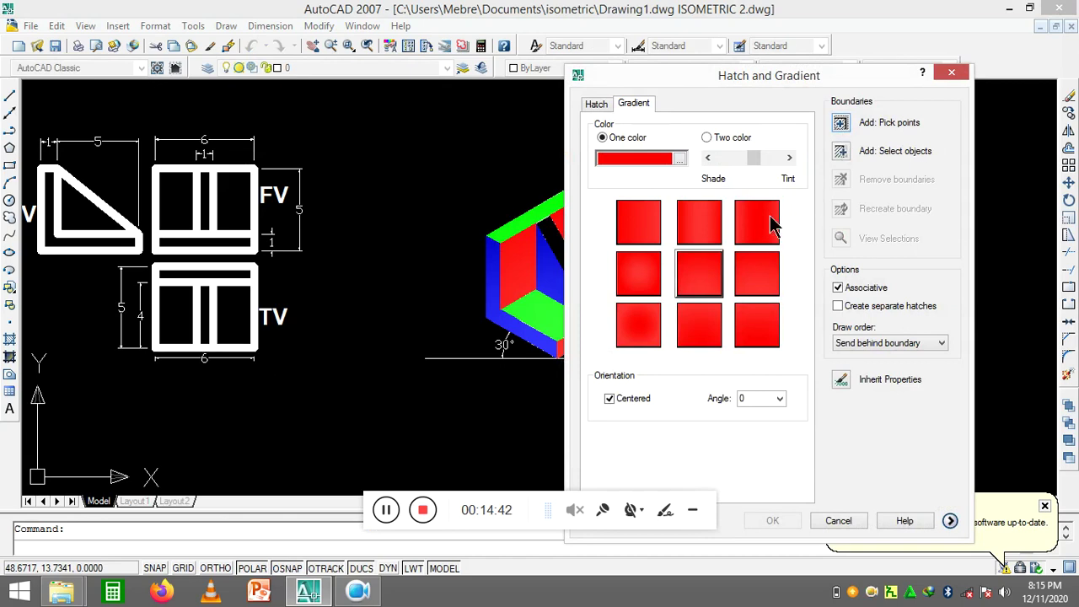
Set the gradient colour to yellow from the Index Color palette and pick the diagonal rib
left_click(680, 160)
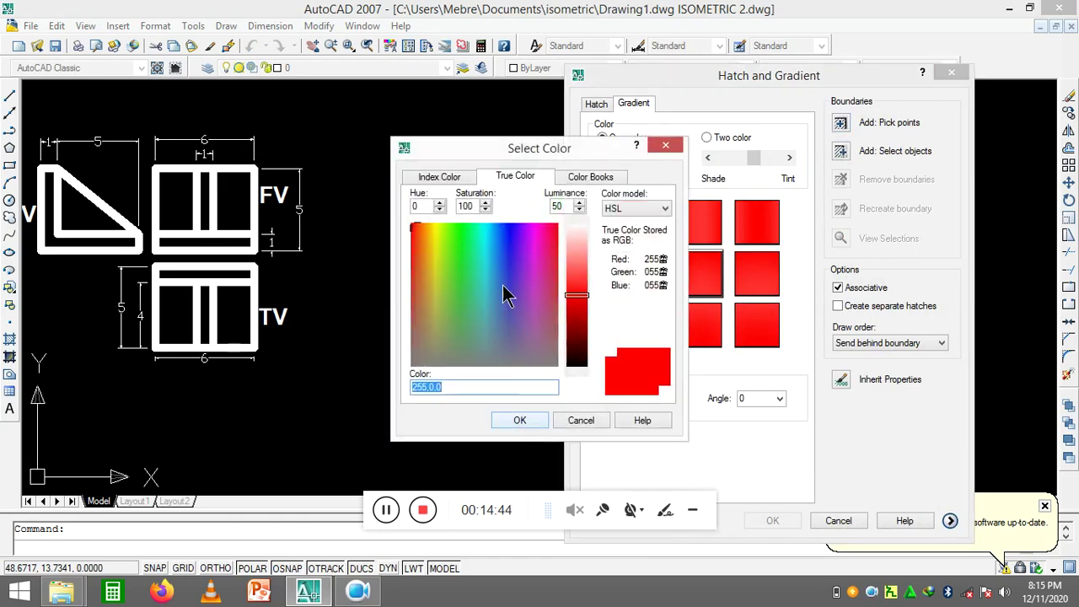
left_click(458, 176)
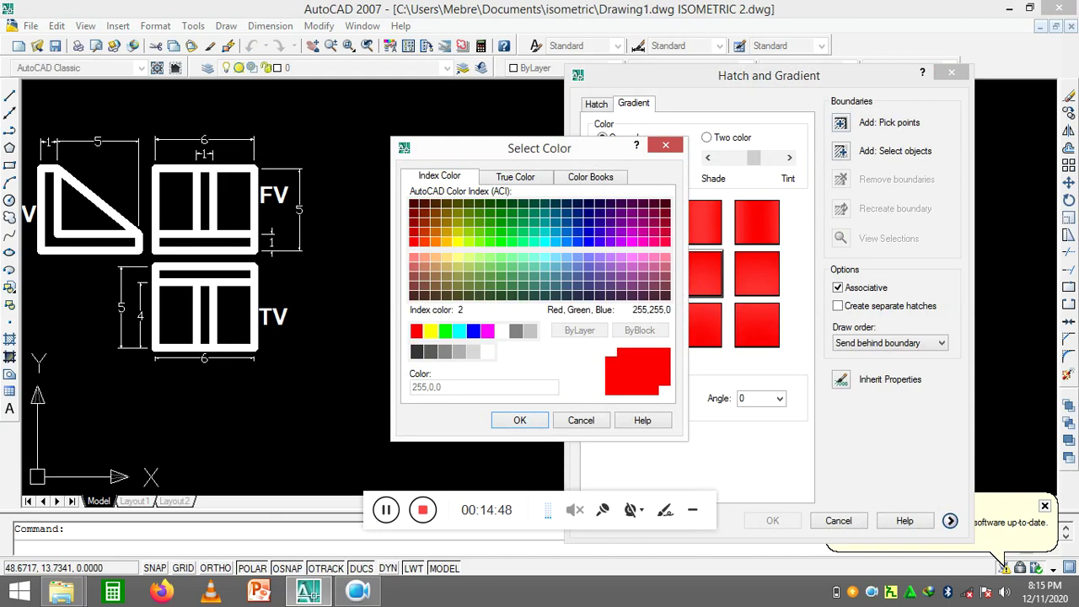
left_click(430, 330)
left_click(497, 419)
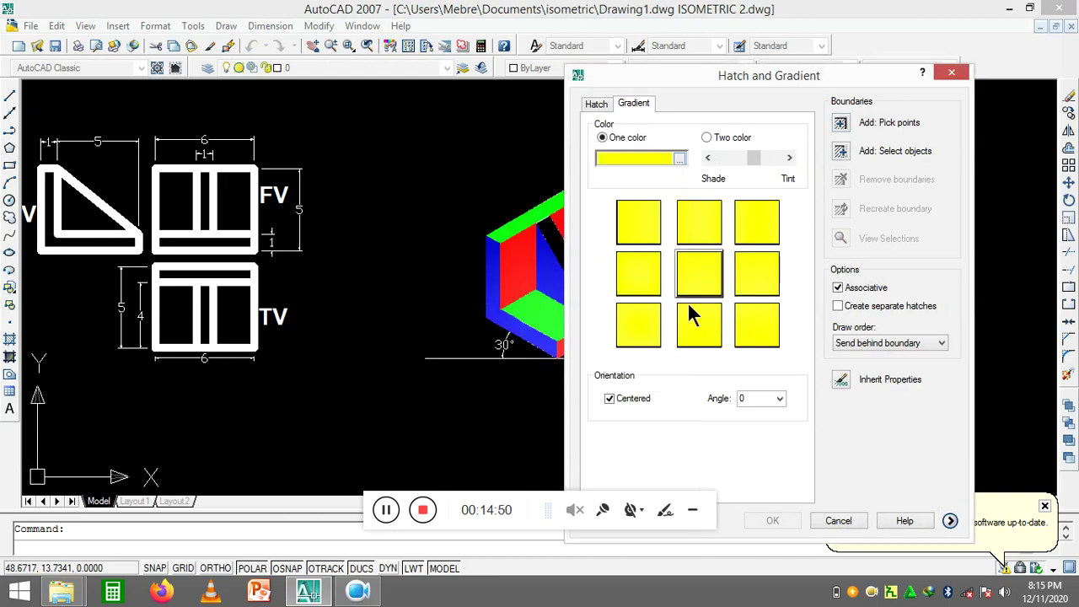
left_click(841, 124)
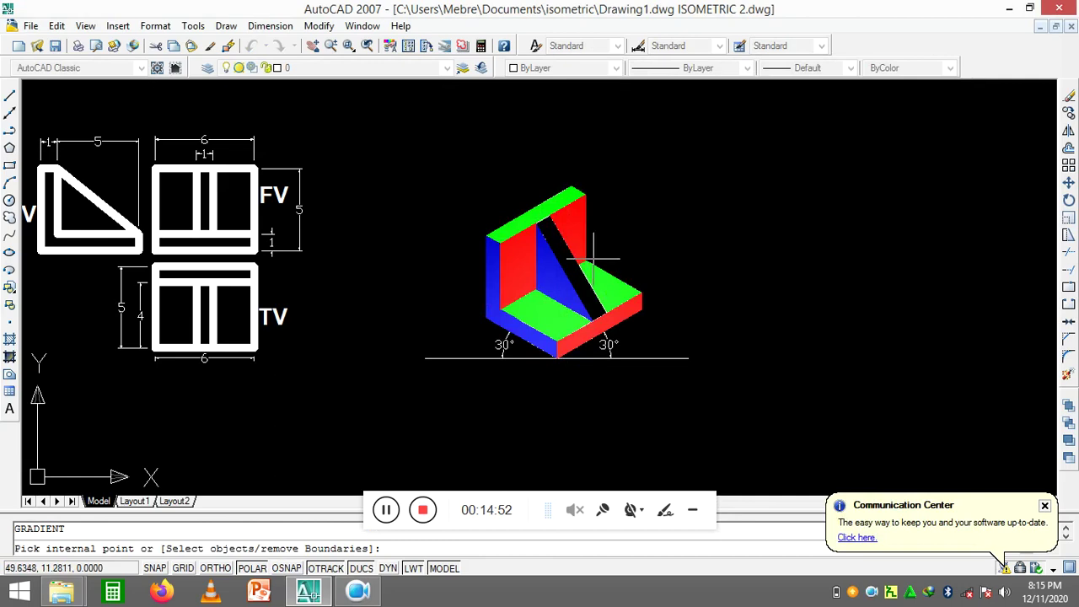
left_click(583, 264)
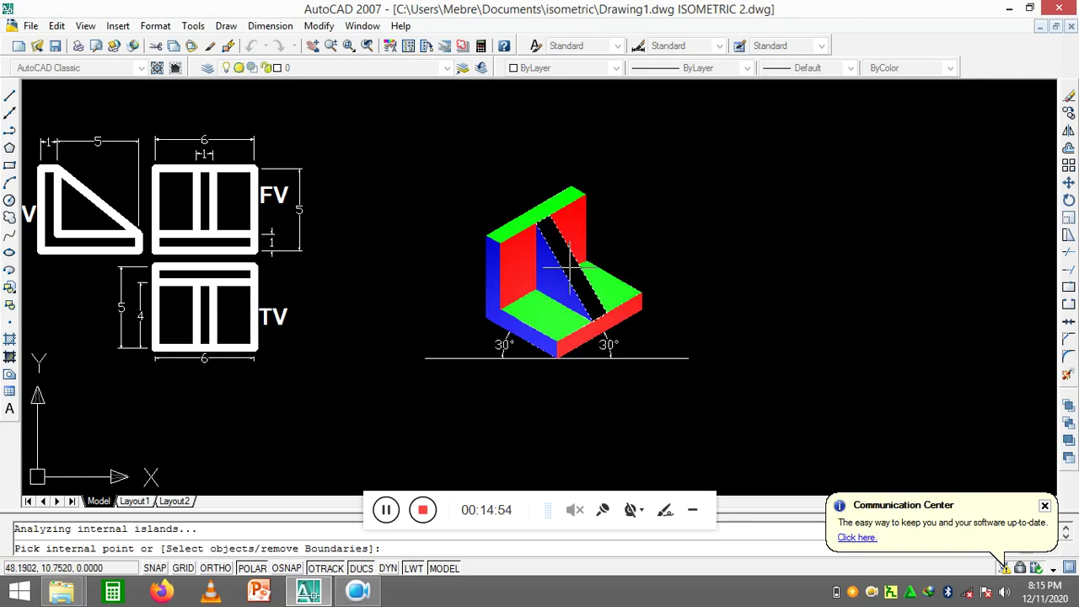
key("Return")
key("Return")
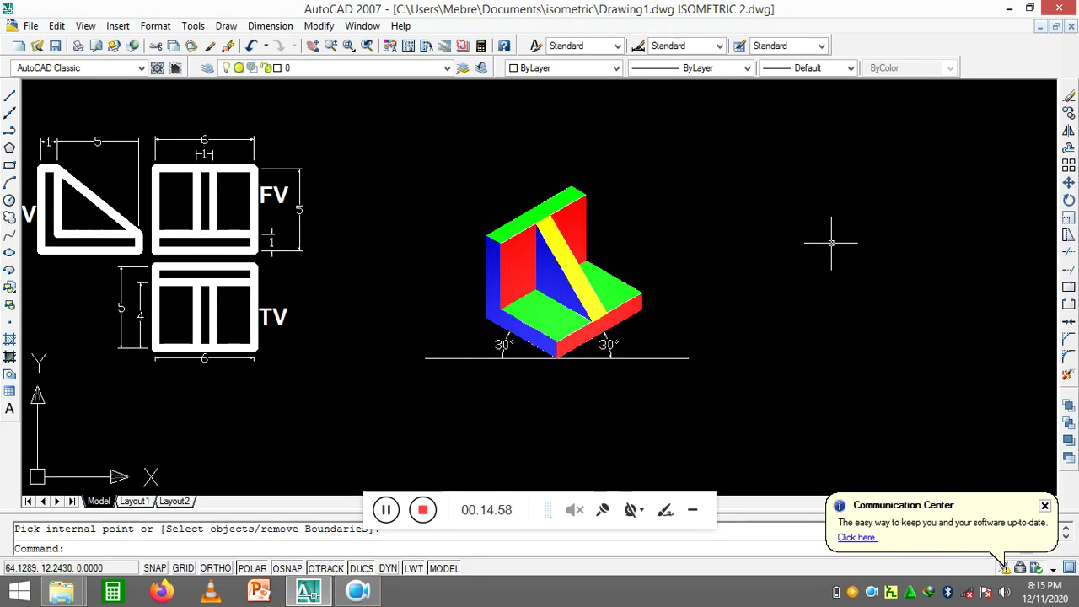
Inspect the yellow rib fill's colour values in the Properties palette, then deselect it
scroll(388, 411, "up", 2)
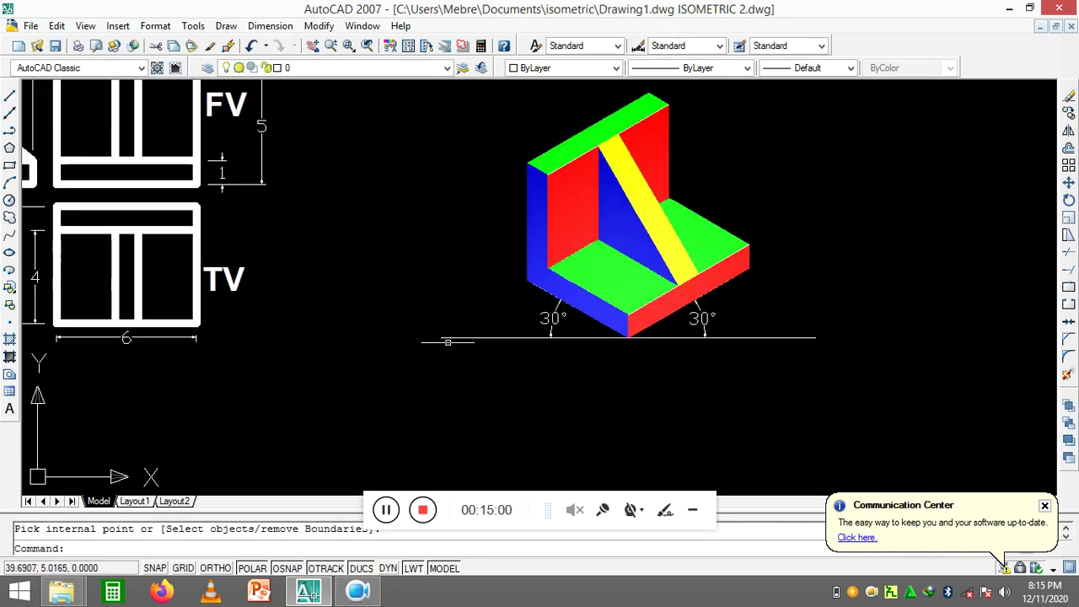
left_click(629, 193)
right_click(629, 191)
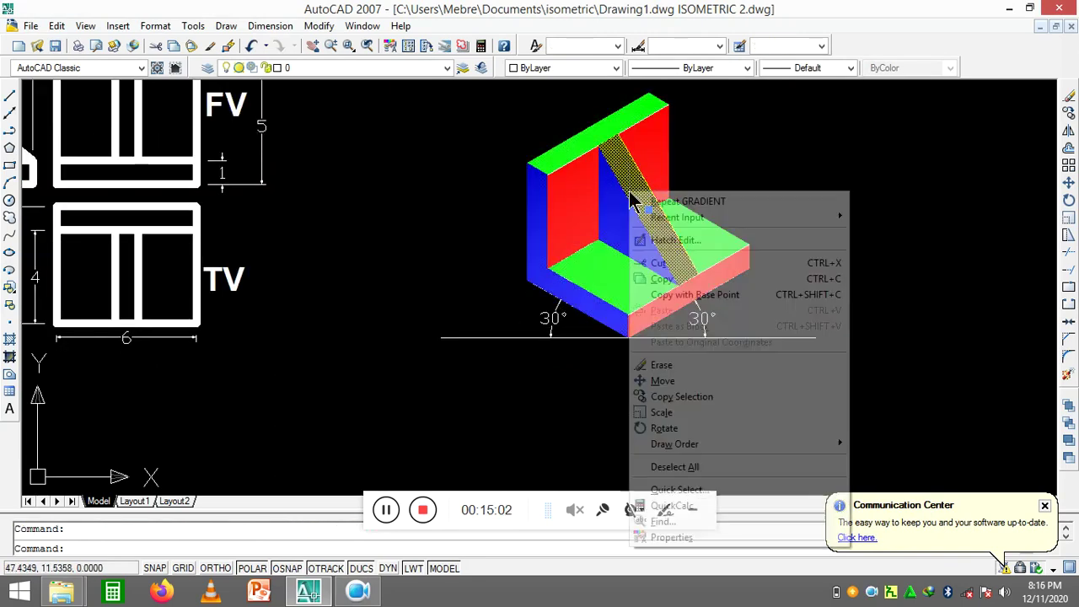
left_click(701, 534)
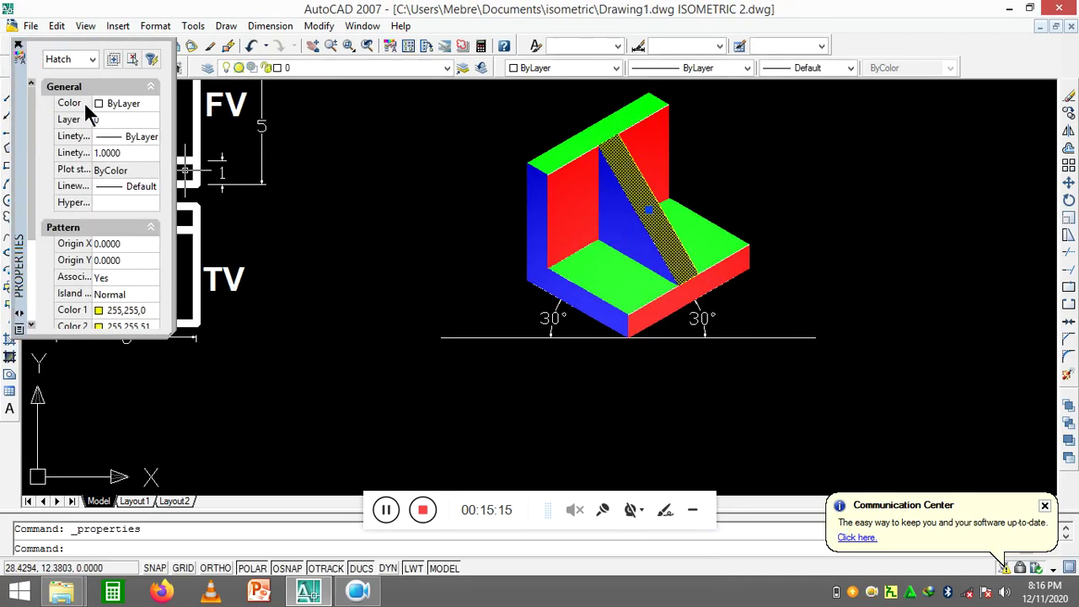
scroll(120, 320, "down", 1)
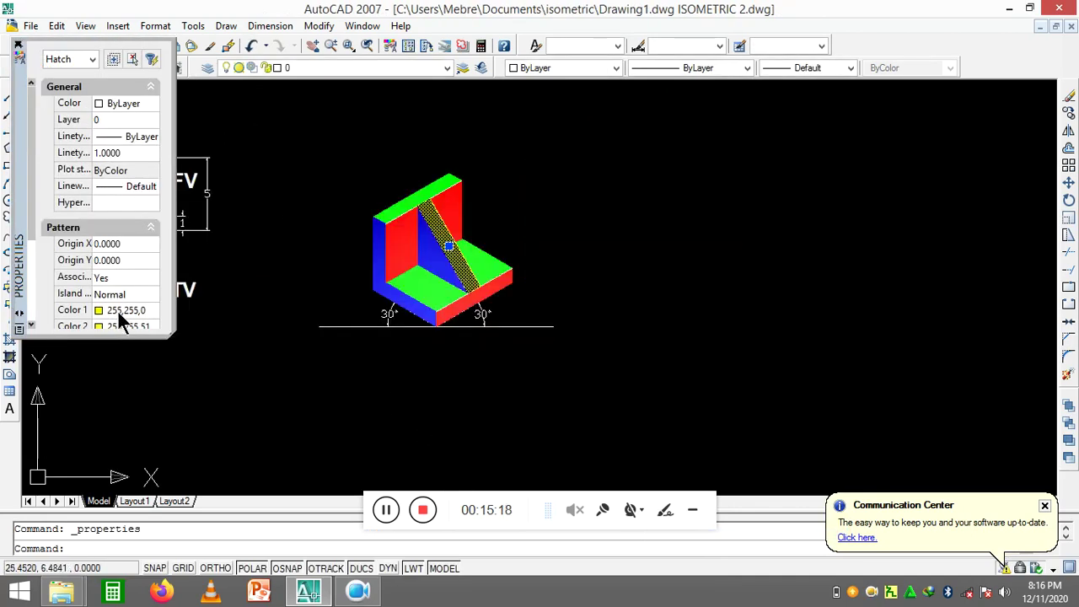
key("Escape")
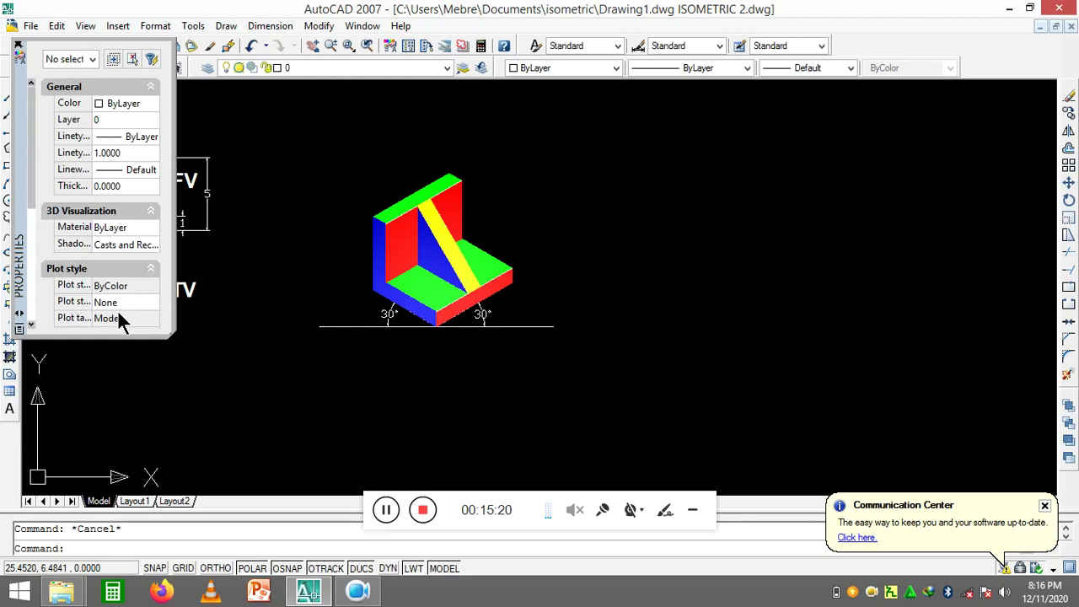
Close the Properties palette and bring up Hatch Edit for the yellow rib fill
left_click(18, 43)
scroll(439, 208, "up", 2)
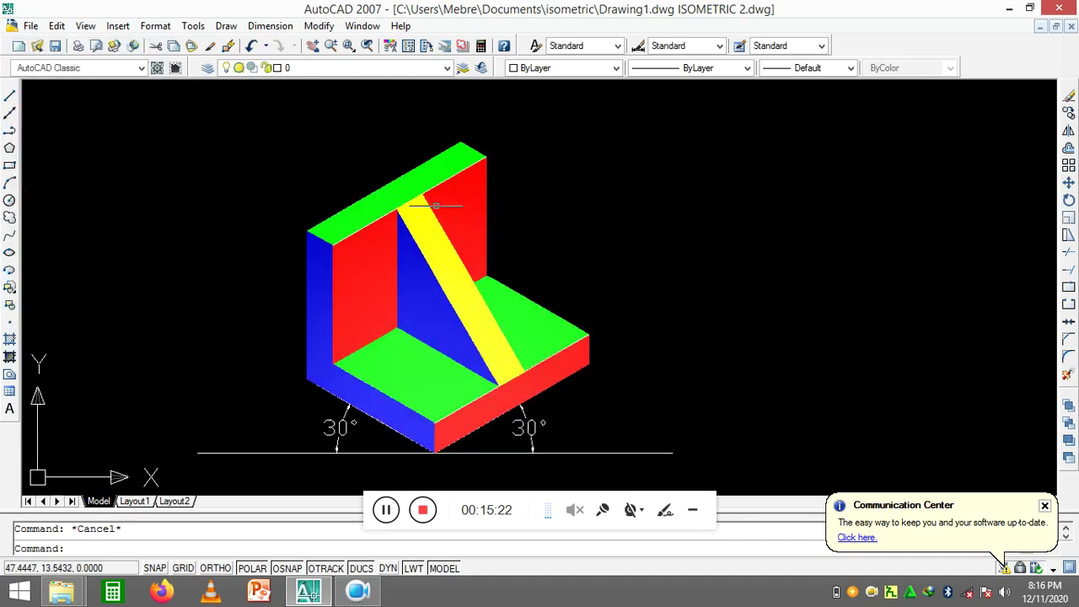
scroll(439, 209, "up", 3)
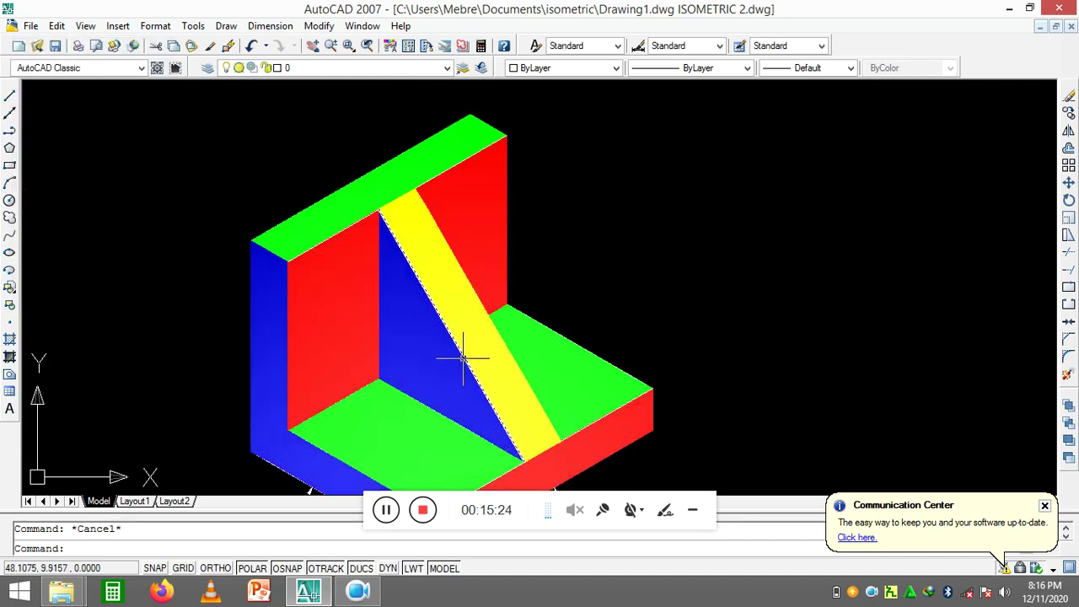
left_click(462, 301)
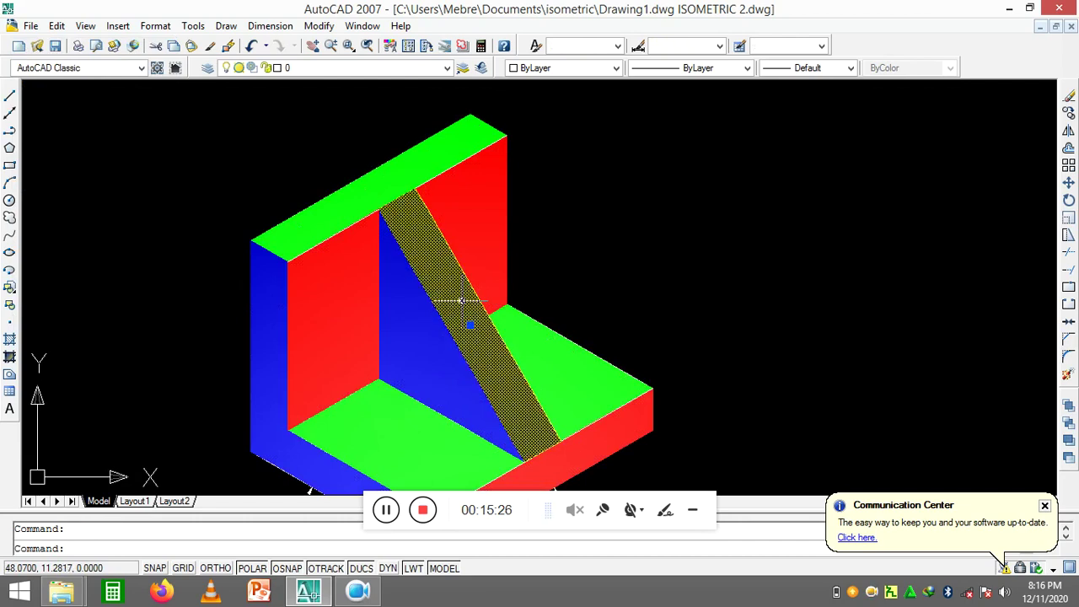
right_click(462, 301)
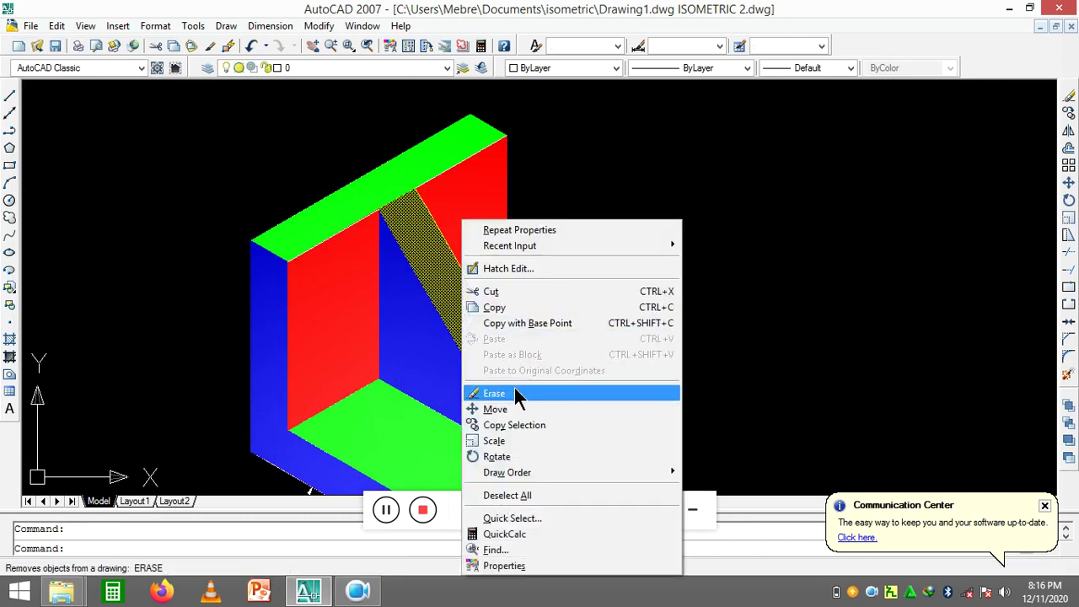
left_click(559, 269)
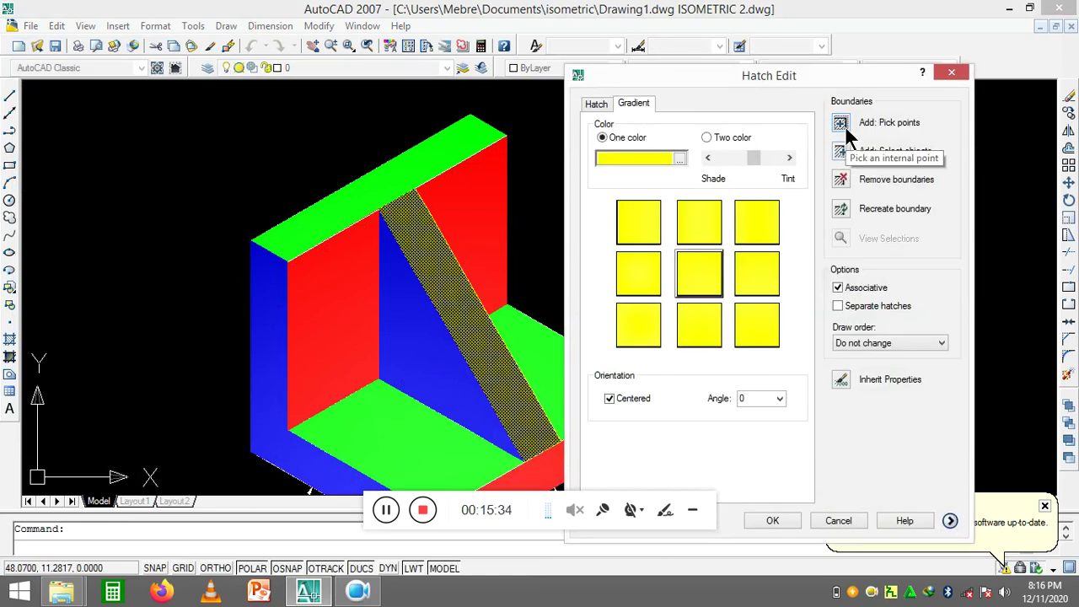
Set the rib hatch colour to magenta from the index colour palette
left_click(680, 159)
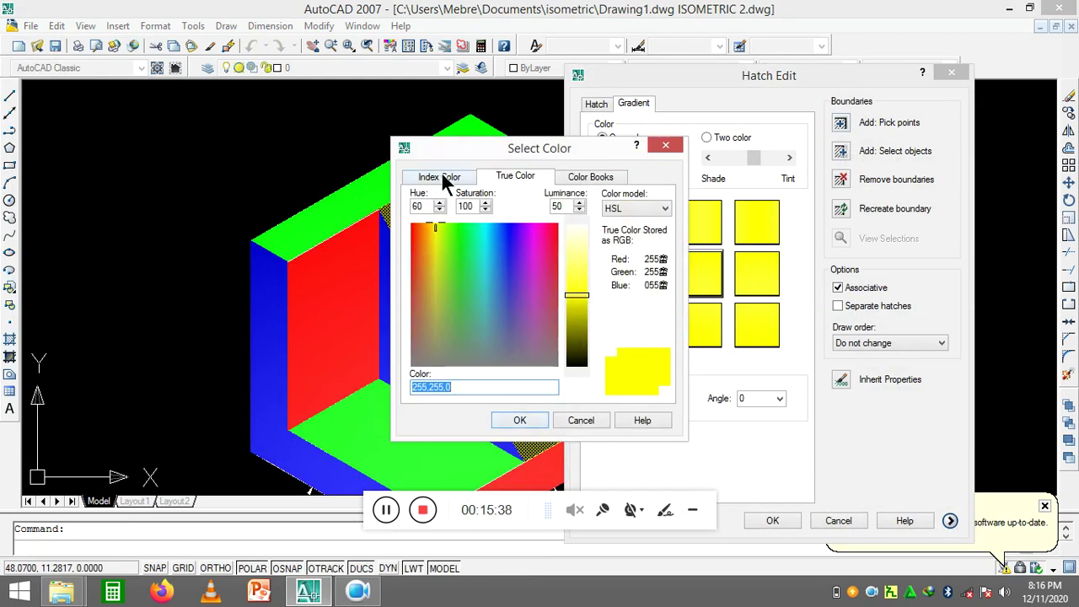
left_click(444, 181)
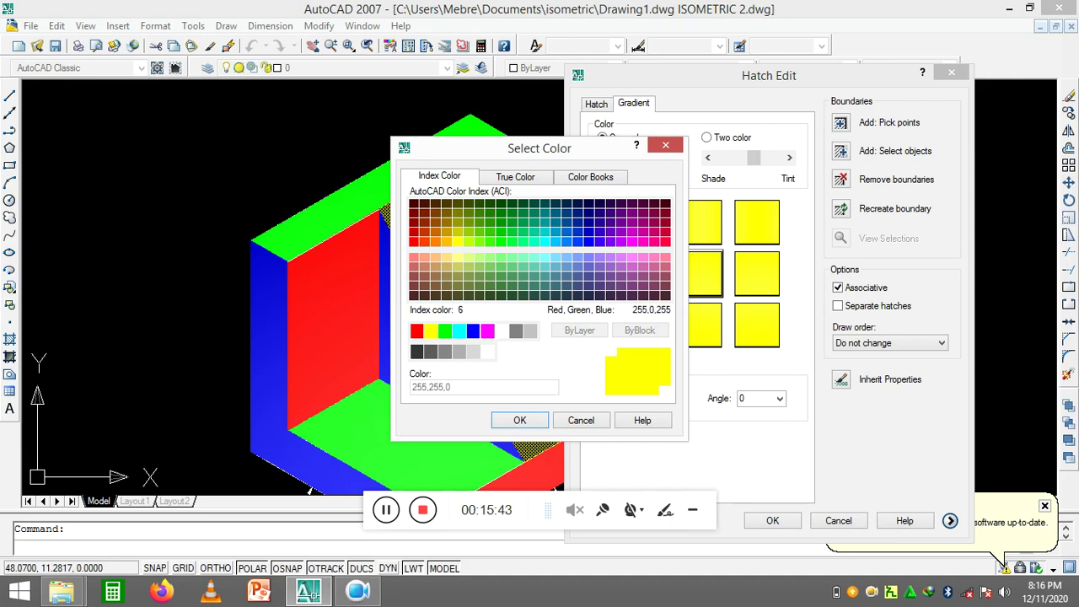
left_click(487, 331)
left_click(521, 420)
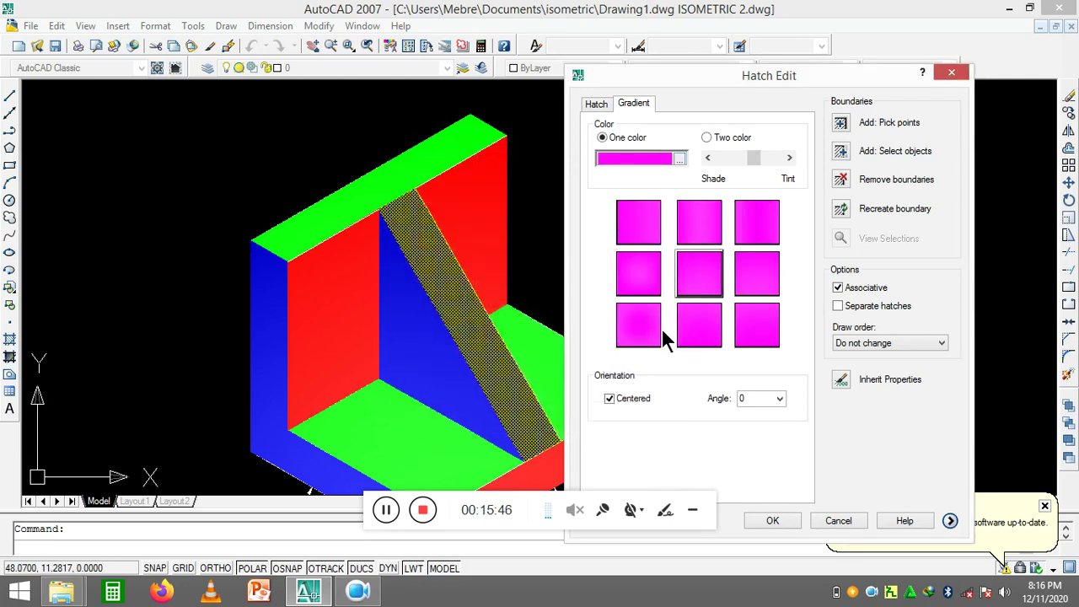
Re-pick the boundary inside the diagonal rib strip and apply the edited hatch
left_click(841, 124)
left_click(478, 327)
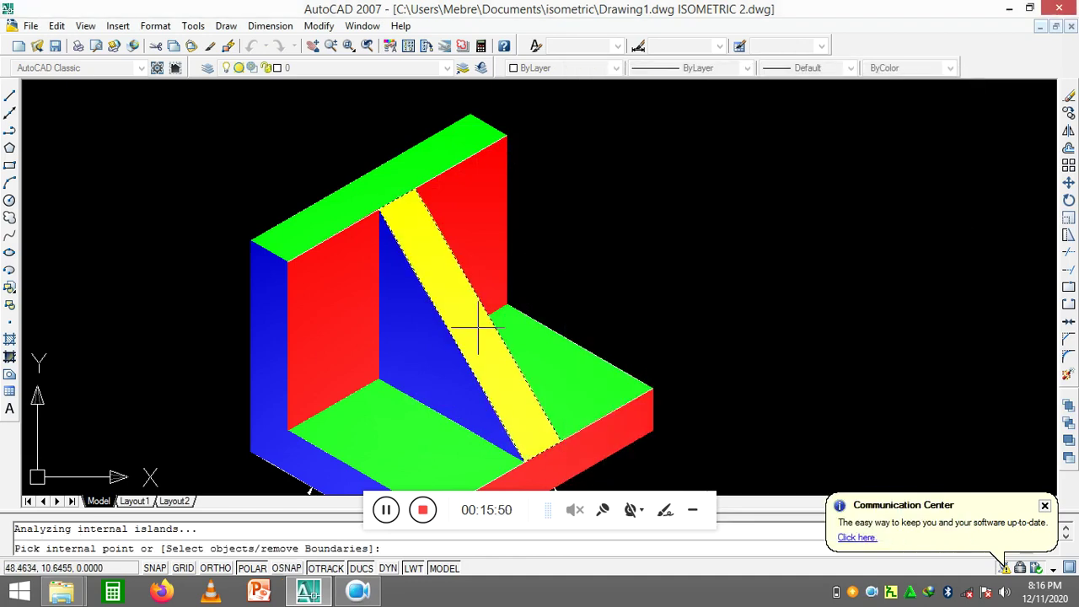
right_click(478, 327)
left_click(516, 337)
left_click(772, 520)
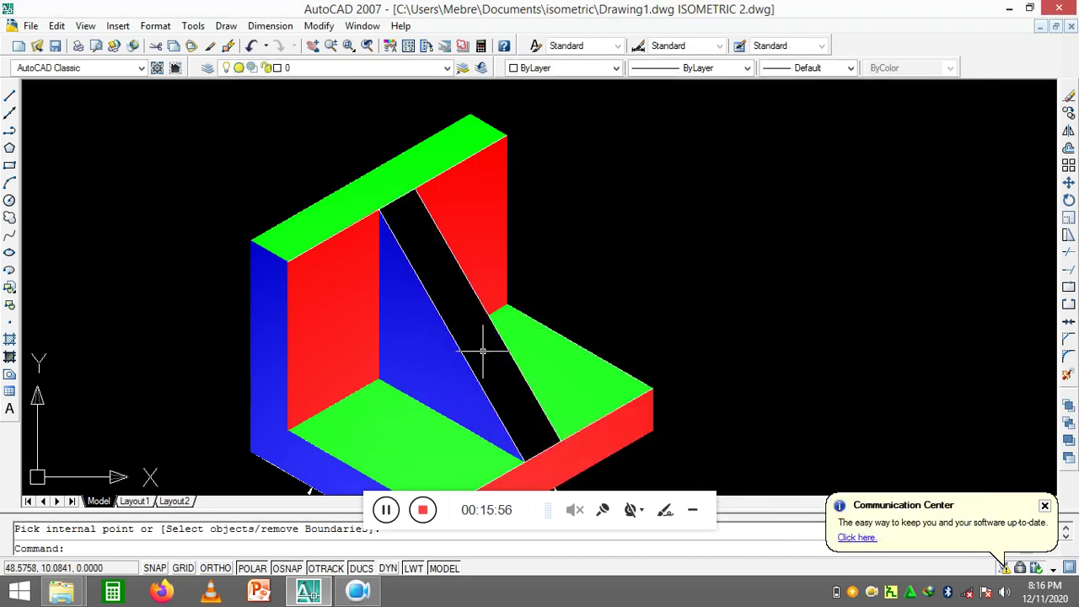
key("Return")
key("Return")
key("Return")
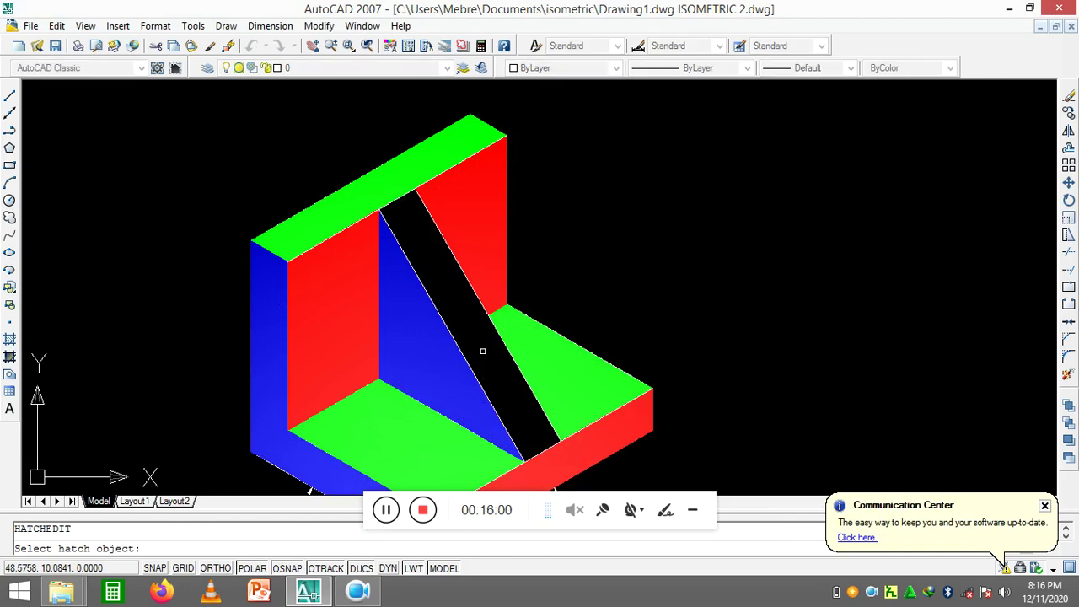